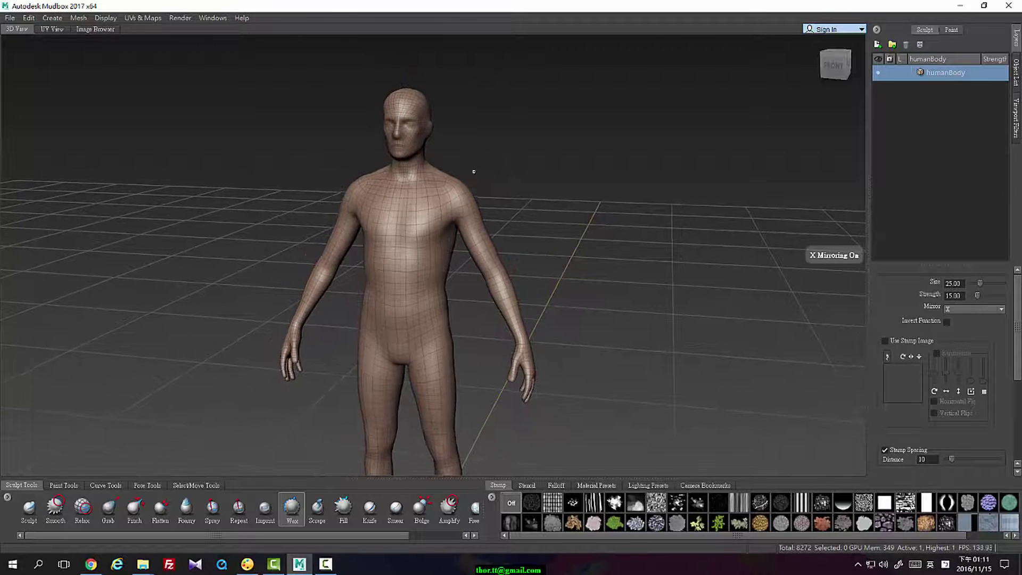
Step: Set the Wax brush to size 7.76 and strength 49.33 and try mirrored strokes across the chest
middle_click_drag(474, 169, 468, 131, "alt")
left_click_drag(439, 194, 452, 156, "alt")
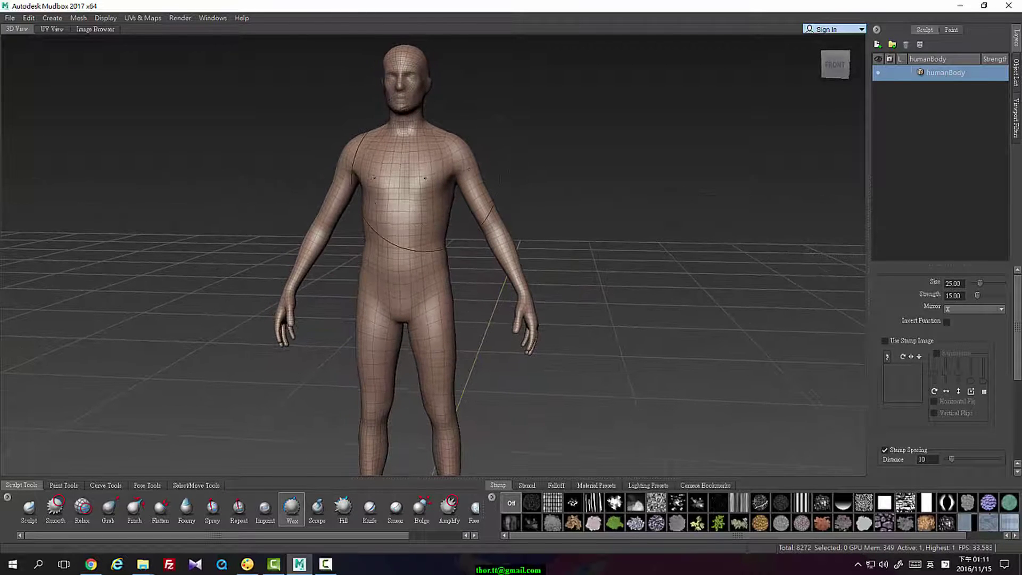
right_click(418, 189)
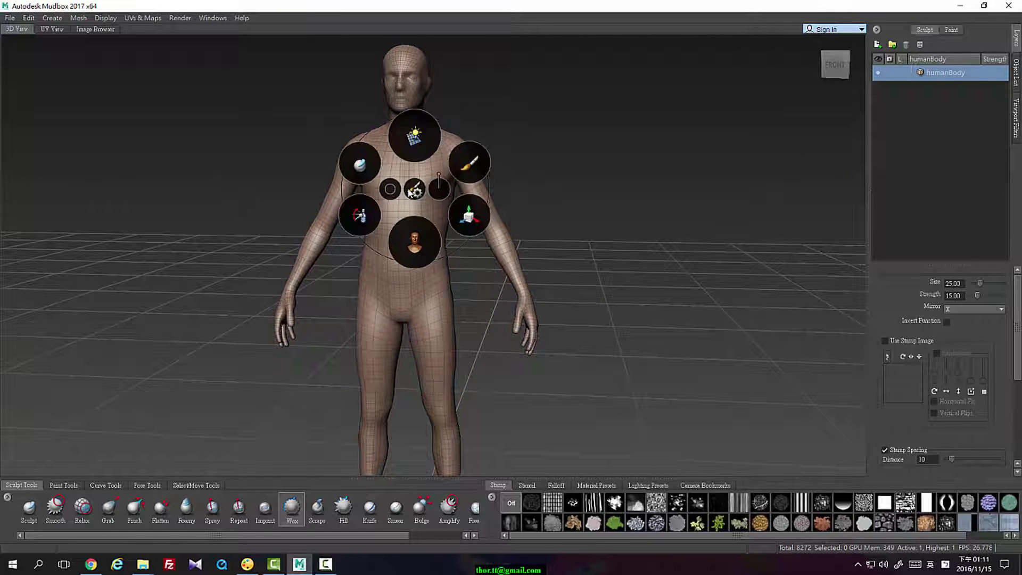
mouse_move(393, 190)
left_mouse_down()
mouse_move(416, 185)
mouse_move(443, 149)
left_mouse_up()
right_click(416, 190)
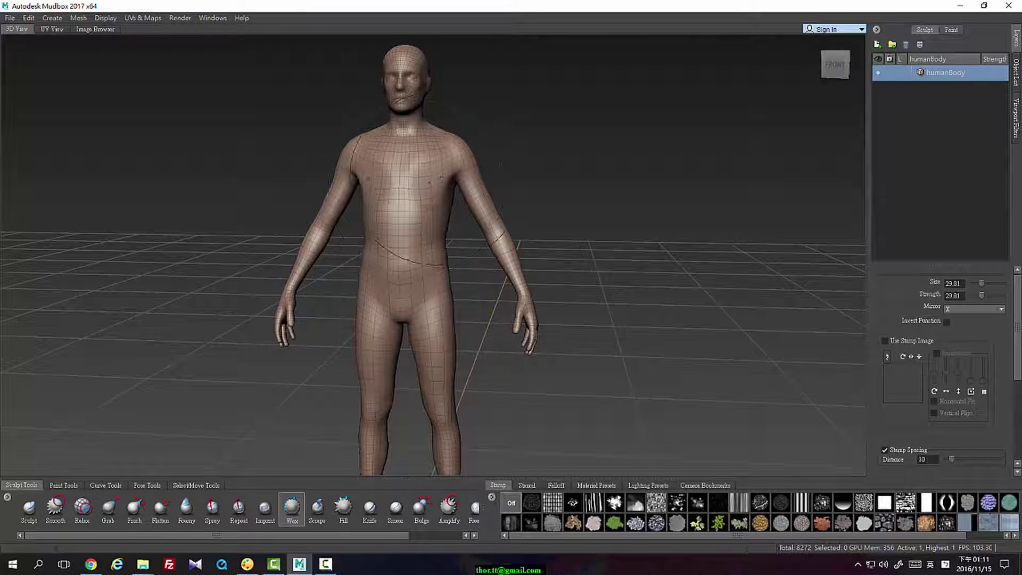
key("space")
left_click_drag(392, 189, 393, 221)
mouse_move(442, 191)
left_mouse_down()
mouse_move(444, 133)
mouse_move(407, 175)
mouse_move(424, 172)
mouse_move(429, 155)
mouse_move(404, 175)
left_mouse_up()
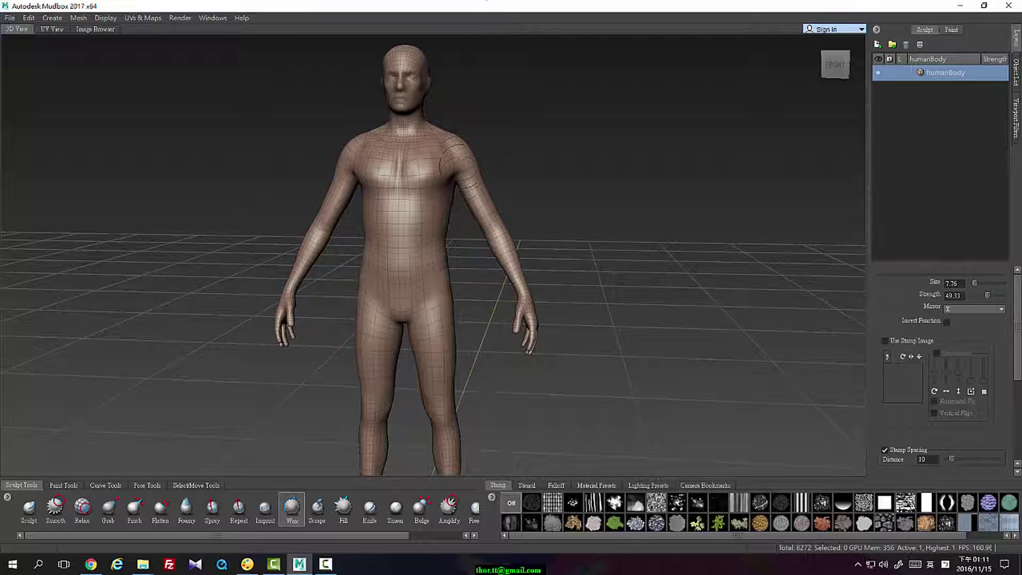
Step: Undo the Wax strokes on the chest
key("ctrl+z")
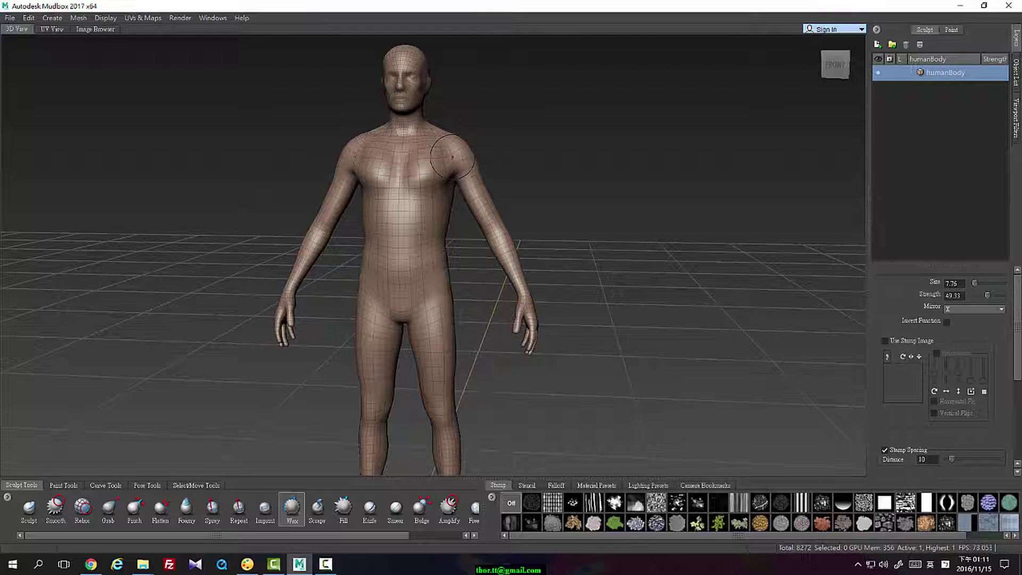
key("ctrl+z")
key("ctrl+z")
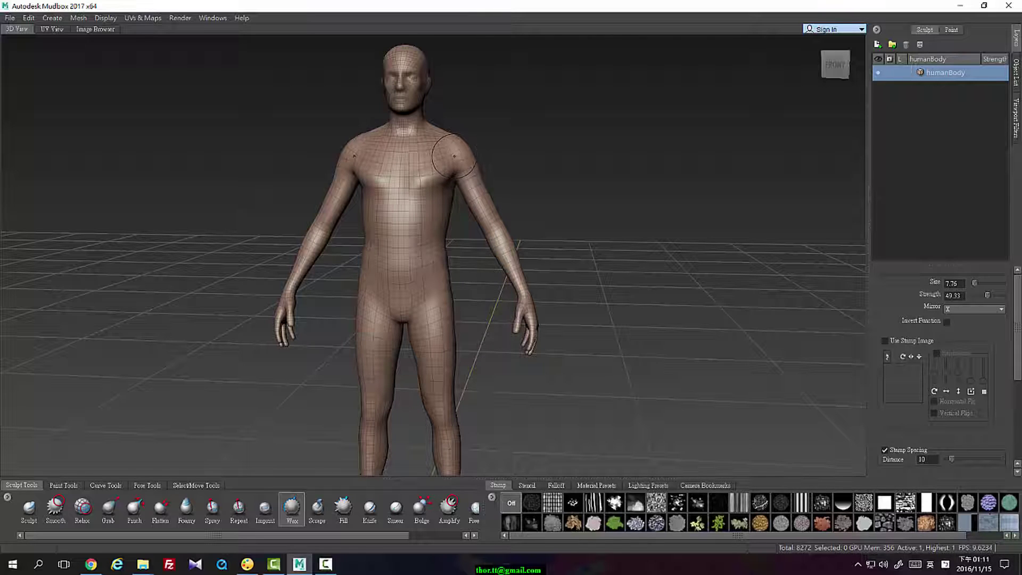
key("ctrl+z")
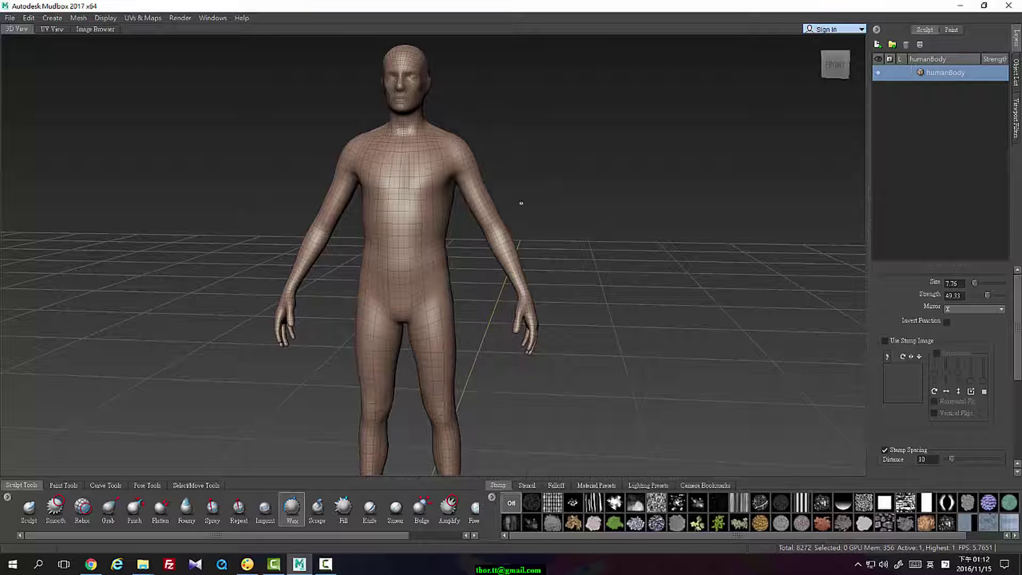
Step: Use Create Joint to place X-mirrored joints at both elbows, with a gradual falloff extending towards the wrists
right_click_drag(551, 210, 530, 213, "alt")
middle_click_drag(530, 213, 527, 154, "alt")
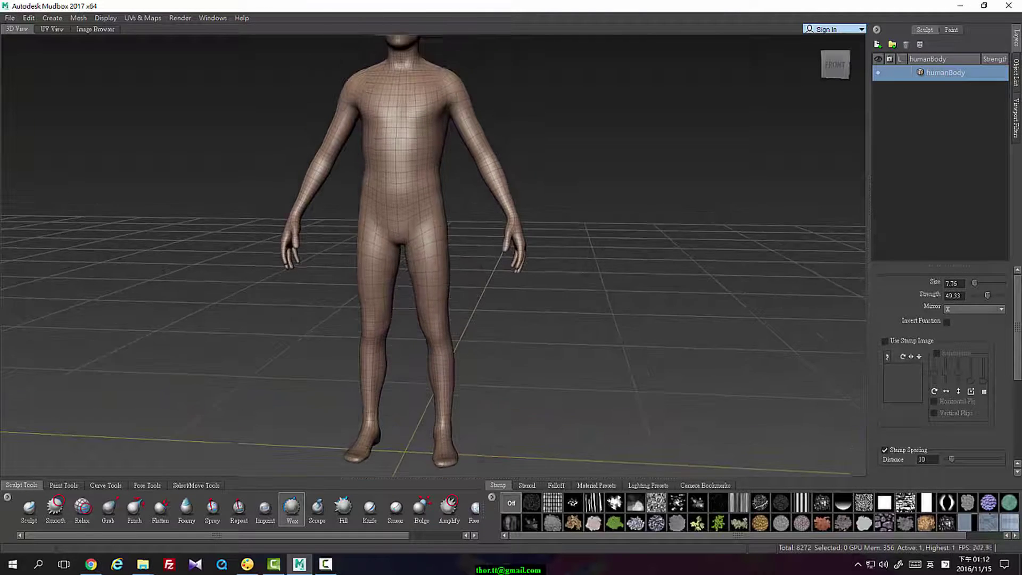
left_click_drag(527, 155, 509, 152, "alt")
left_click(147, 485)
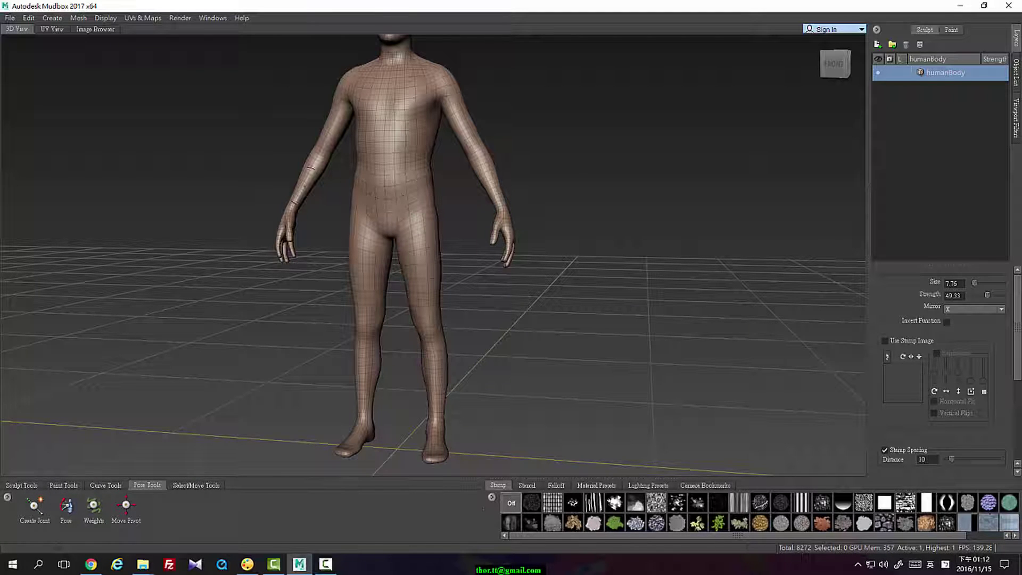
left_click_drag(217, 234, 188, 238, "alt")
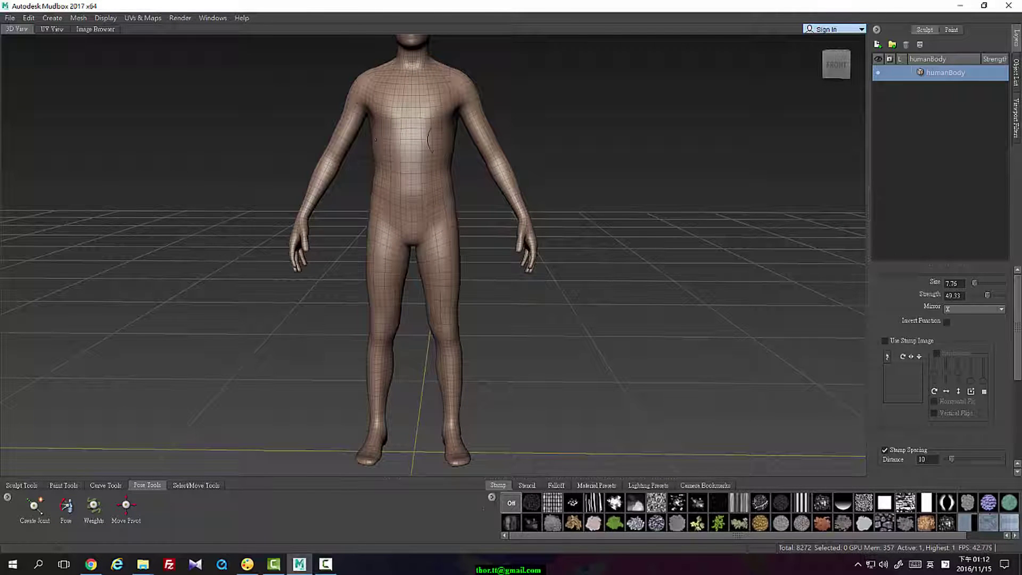
left_click_drag(552, 104, 527, 121, "alt")
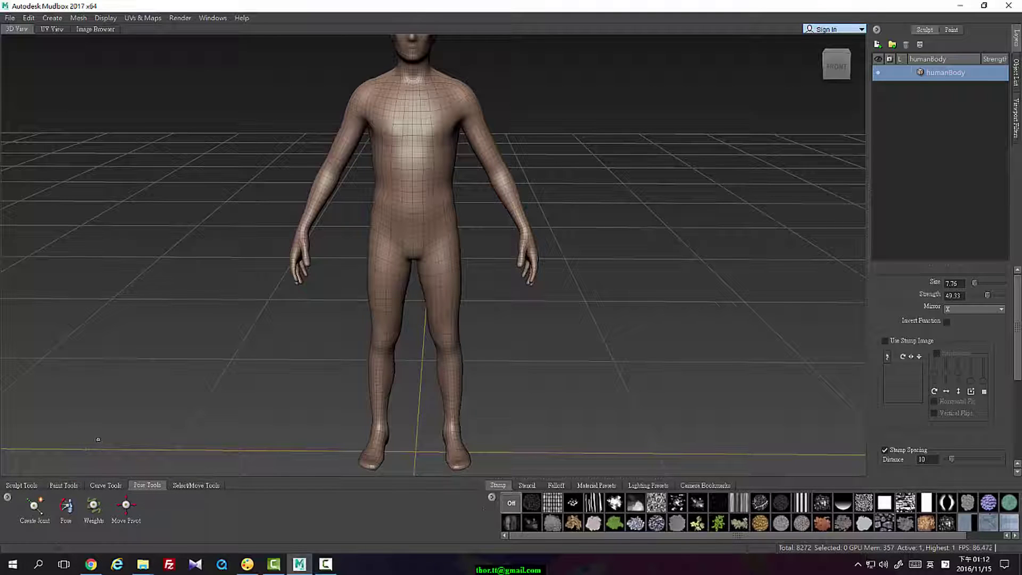
left_click(33, 509)
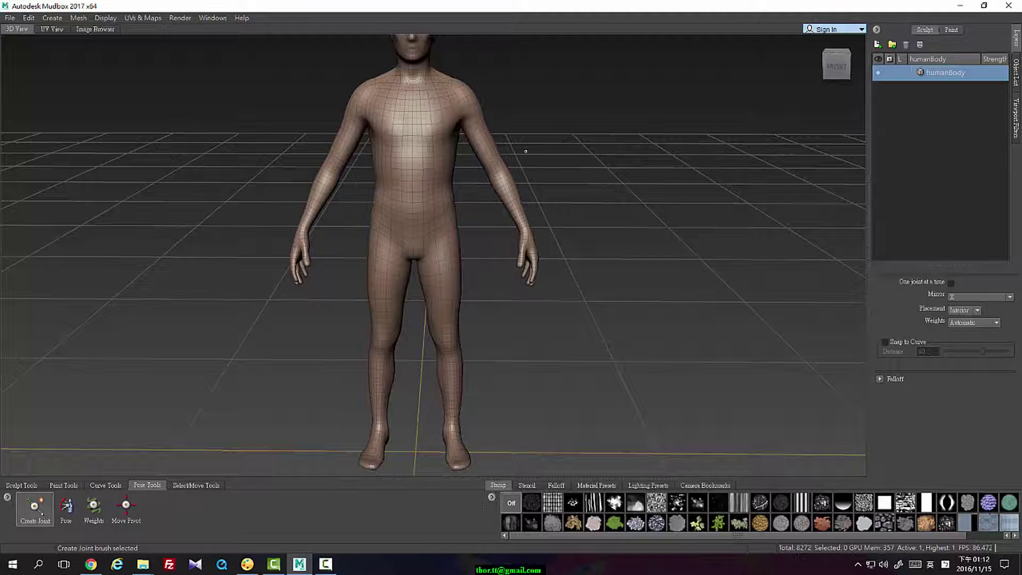
mouse_move(525, 151)
middle_mouse_down("alt")
mouse_move(532, 180)
mouse_move(535, 160)
middle_mouse_up("alt")
right_click_drag(534, 160, 557, 254, "alt")
left_click_drag(557, 254, 579, 225, "alt")
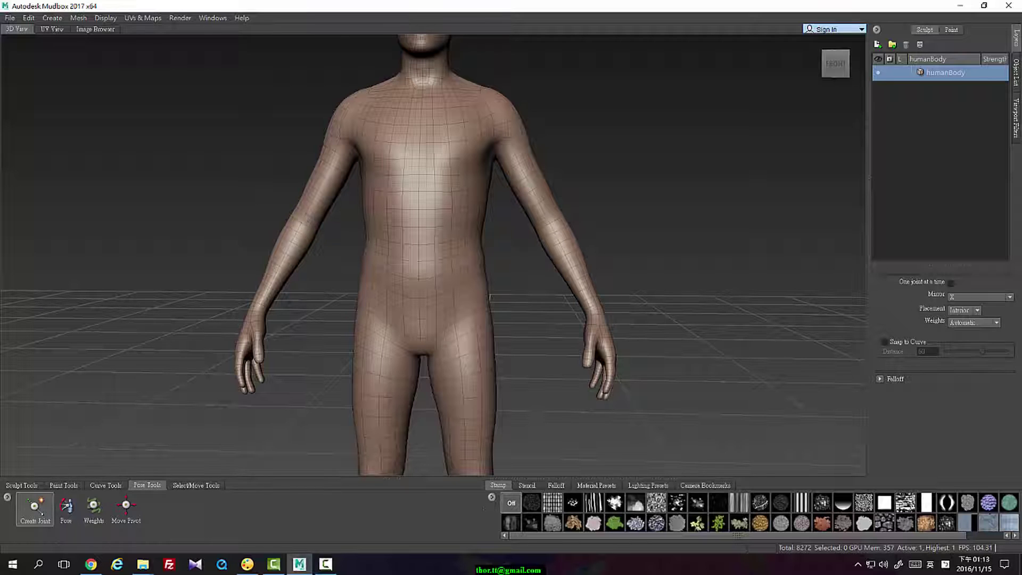
left_click_drag(563, 249, 593, 305)
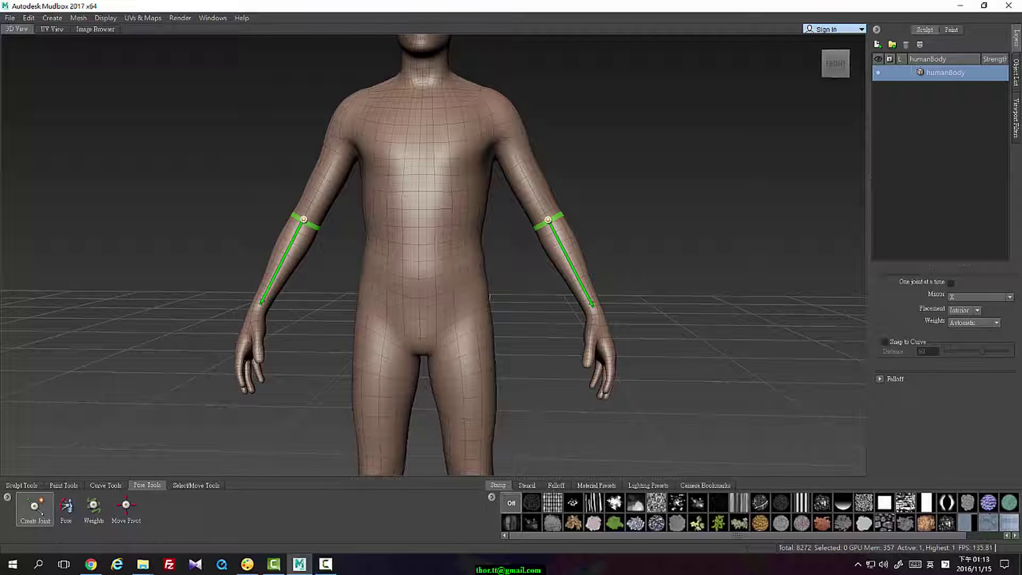
left_click_drag(593, 306, 556, 235)
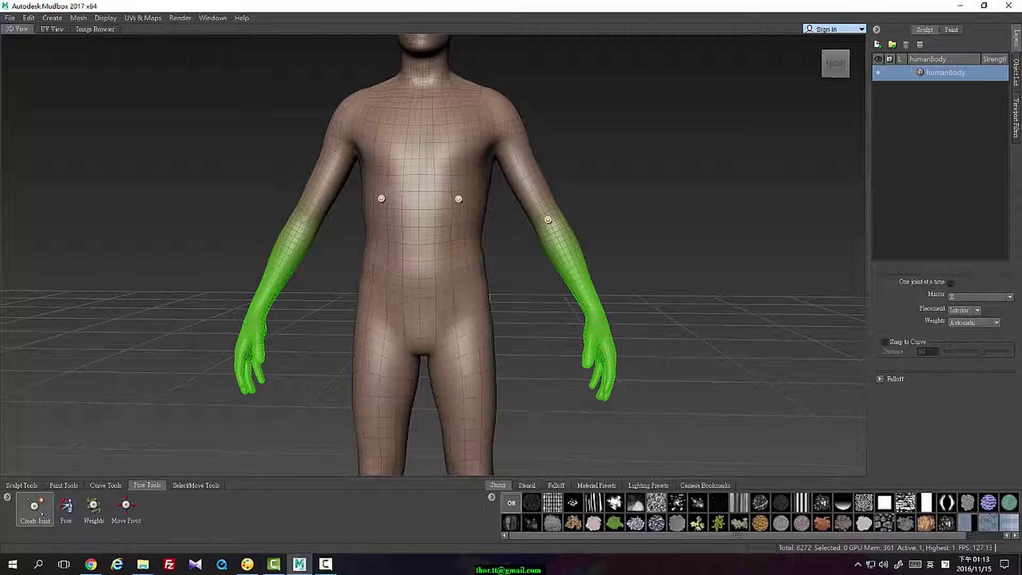
Step: Try rotating one forearm upward about its elbow joint with the Pose tool and undo the rotation
left_click(68, 507)
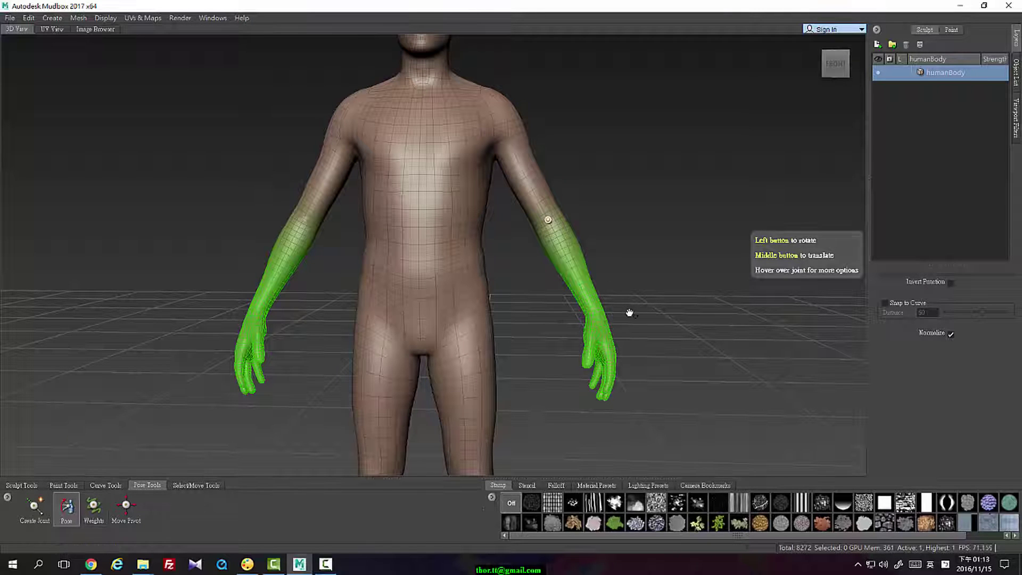
left_click_drag(629, 311, 719, 177)
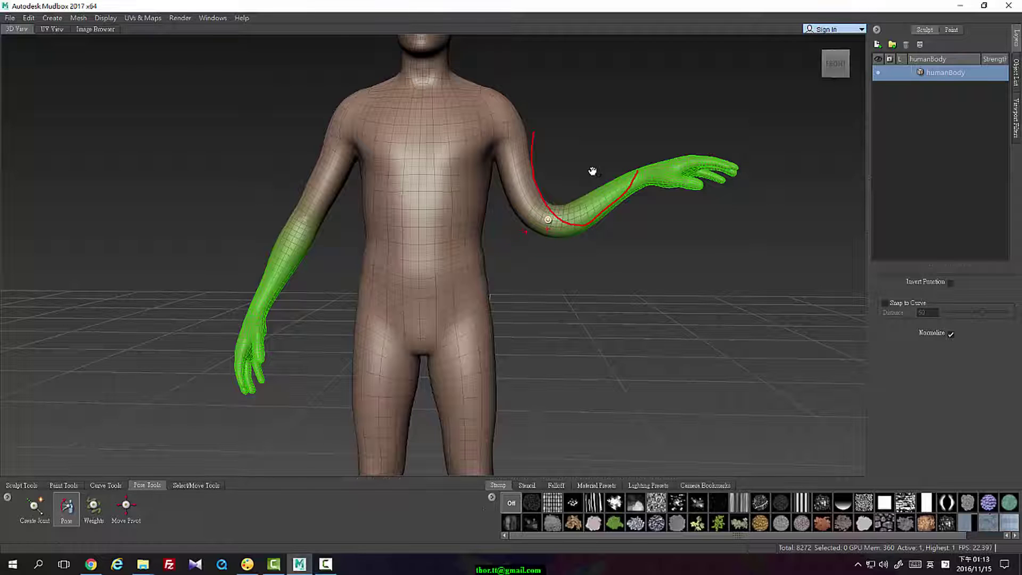
key("ctrl+z")
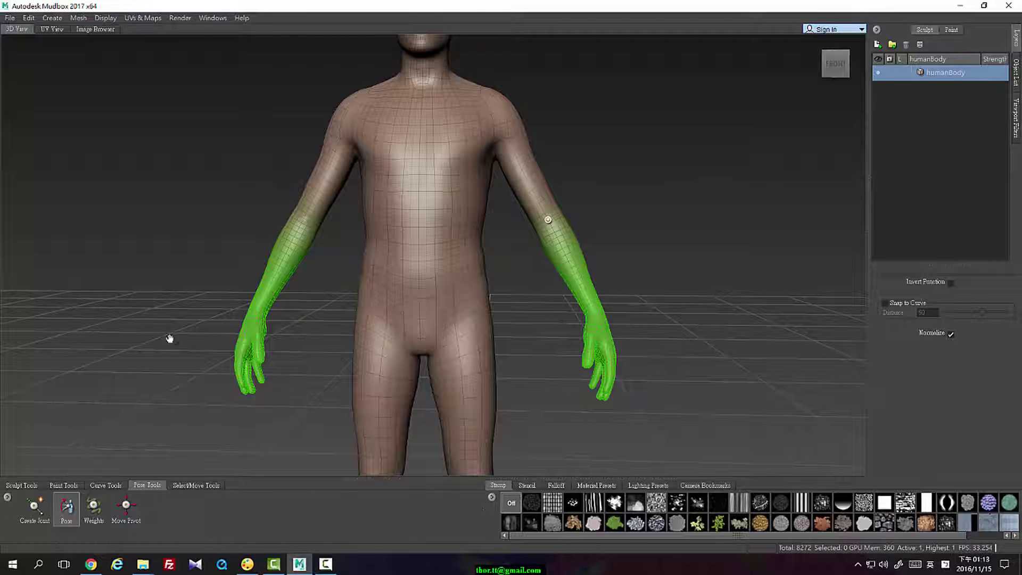
Step: Undo the existing elbow joints and create new X-mirrored elbow joints with a tighter falloff
left_click(35, 509)
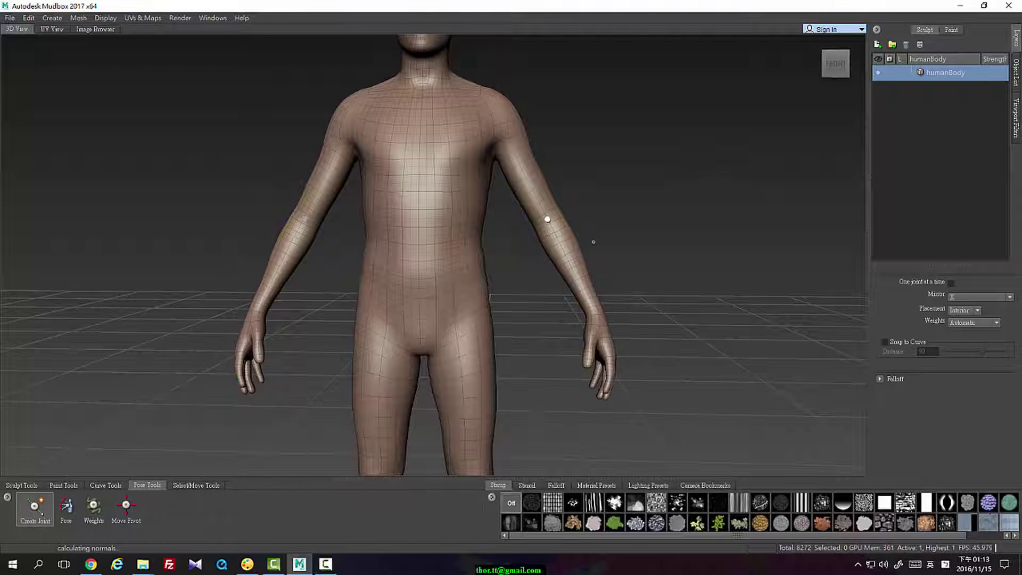
key("ctrl+z")
key("ctrl+z")
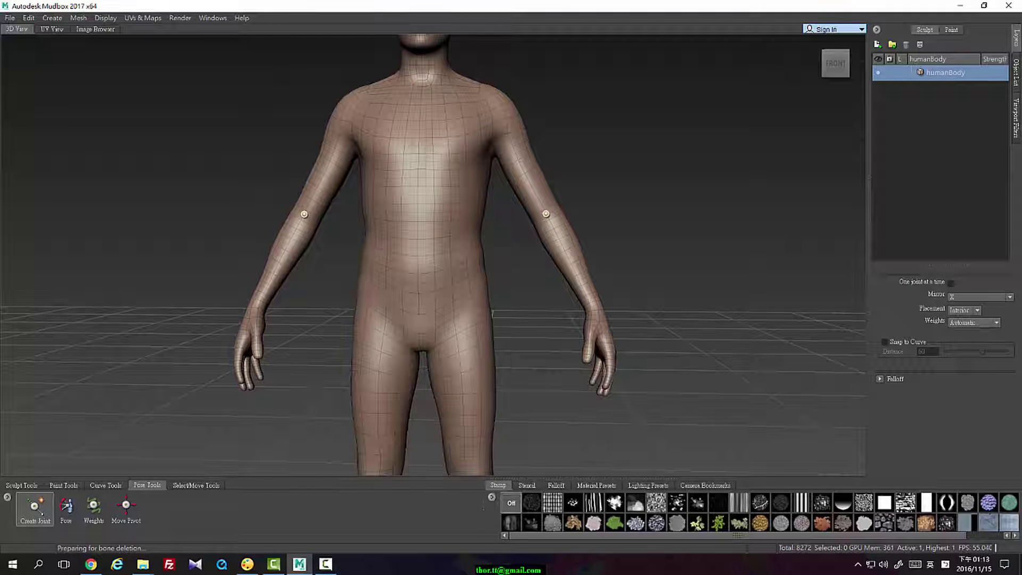
left_click_drag(641, 190, 635, 195, "alt")
left_click(549, 220)
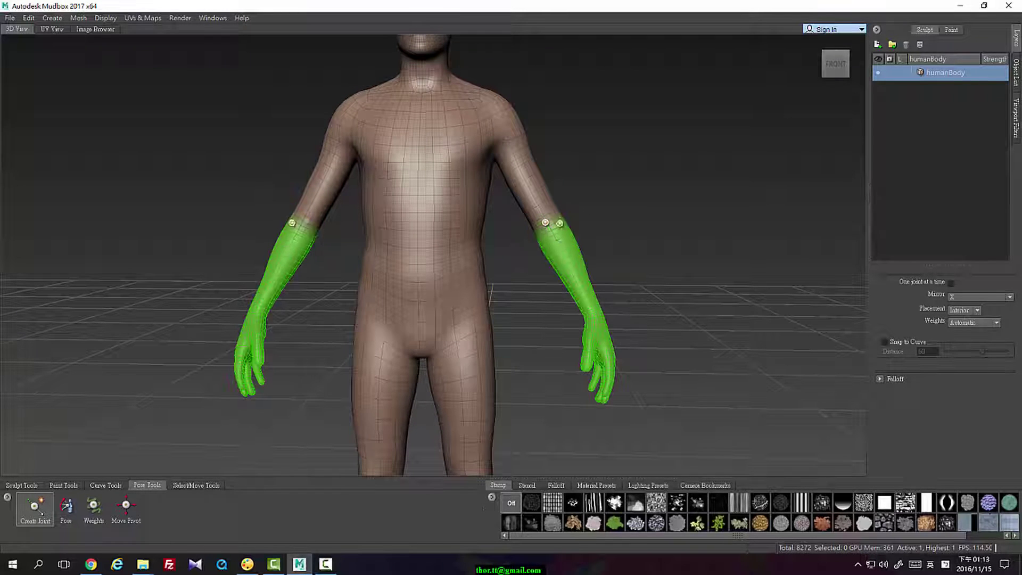
Step: Test the sharper elbow bend by rotating one forearm outward with the Pose tool, and undo it
left_click(66, 508)
left_click_drag(591, 305, 676, 216)
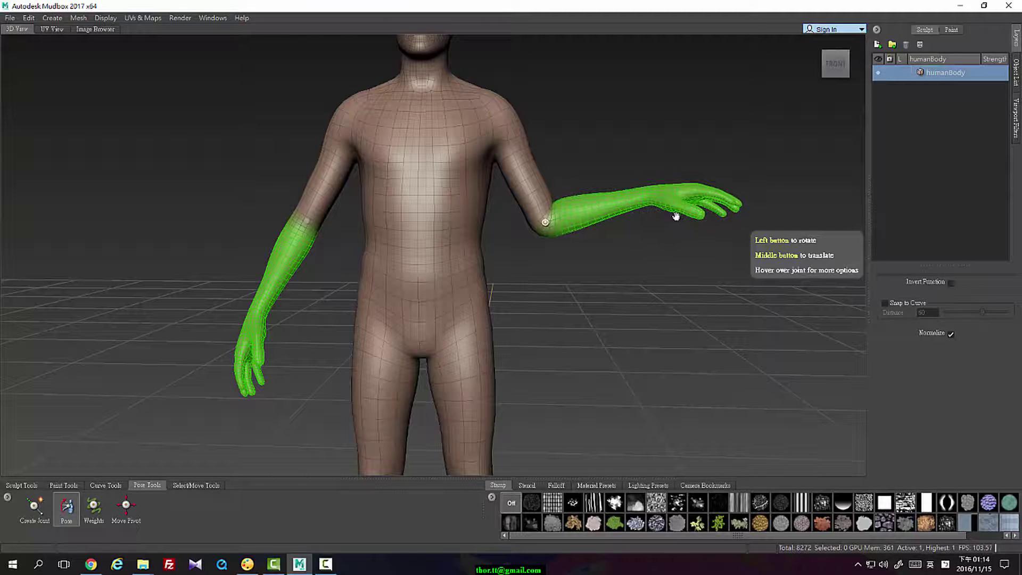
mouse_move(541, 150)
left_mouse_down()
mouse_move(559, 195)
mouse_move(619, 179)
left_mouse_up()
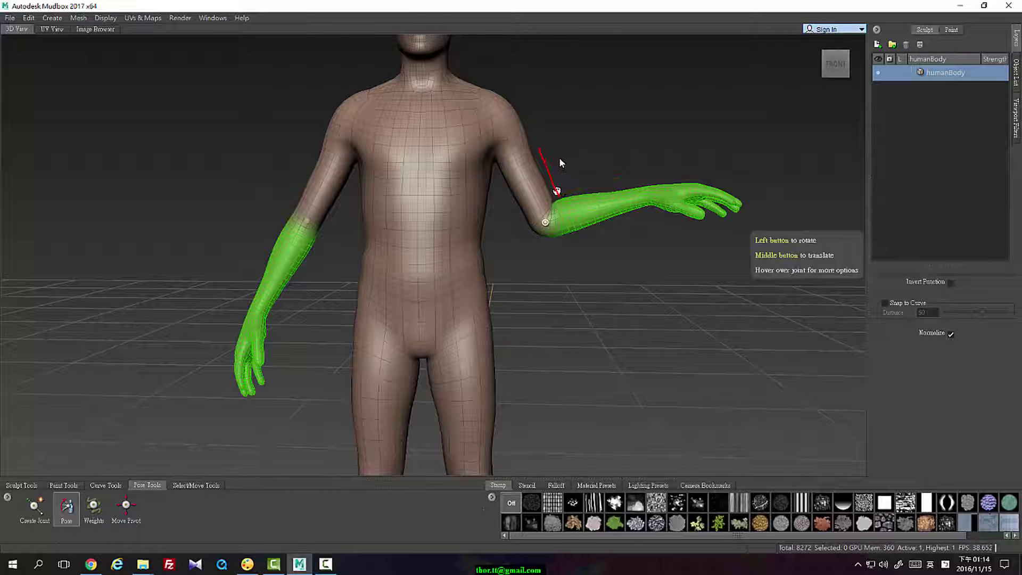
key("Escape")
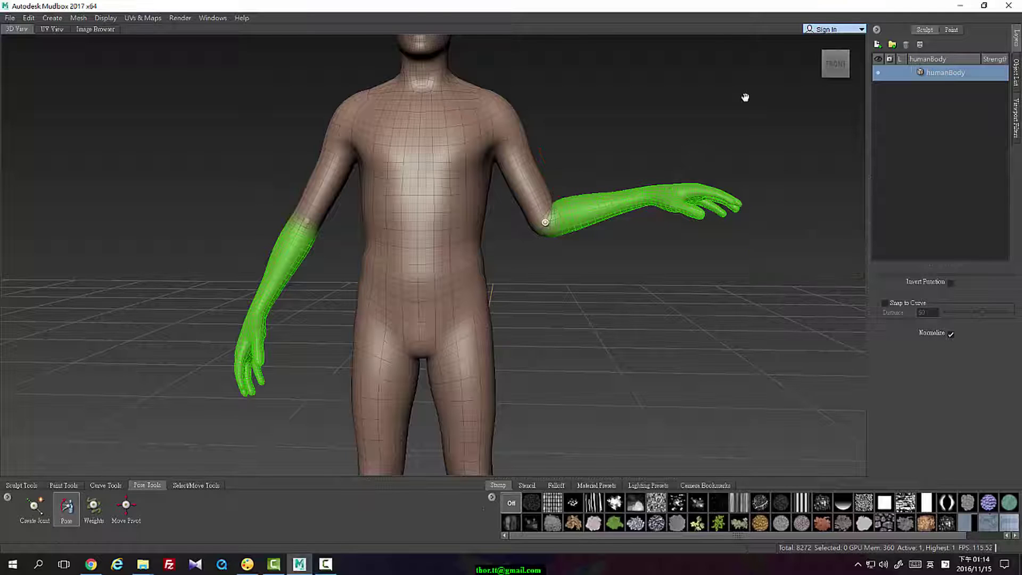
key("ctrl+z")
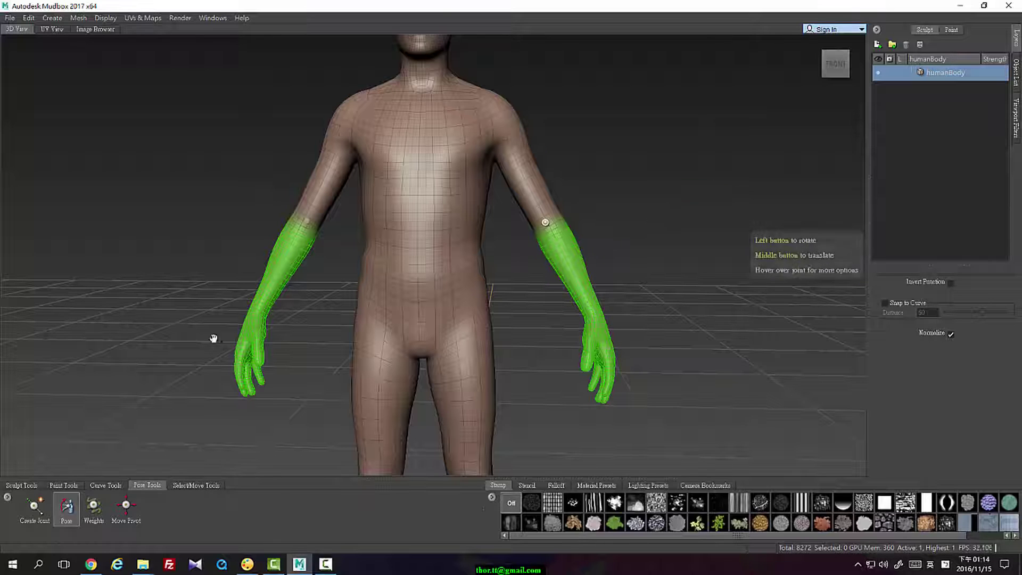
Step: Remove the elbow joints and use Create Joint to place X-mirrored joints at both shoulders, weighting the whole arms
left_click(35, 507)
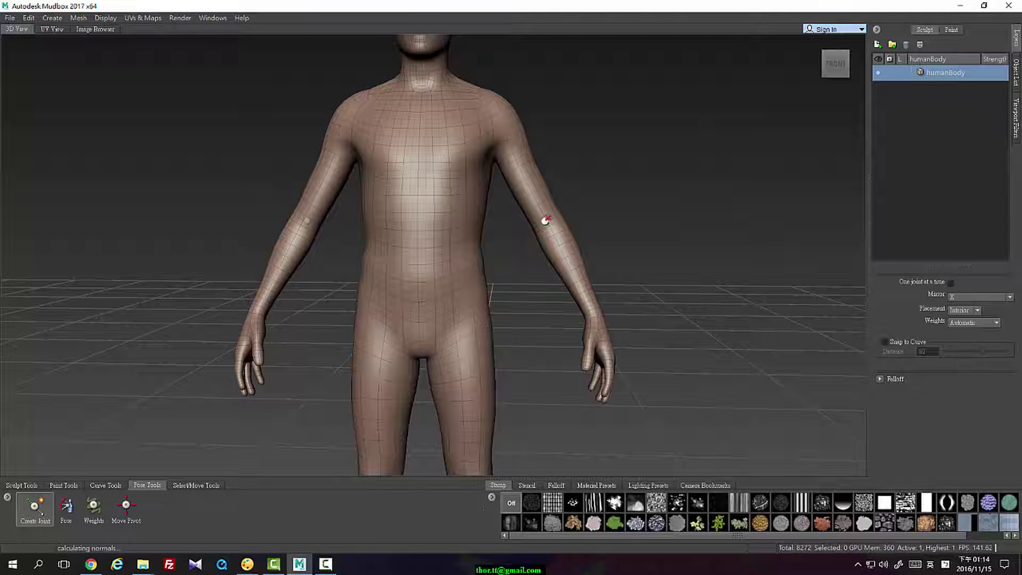
left_click_drag(554, 189, 662, 183, "alt")
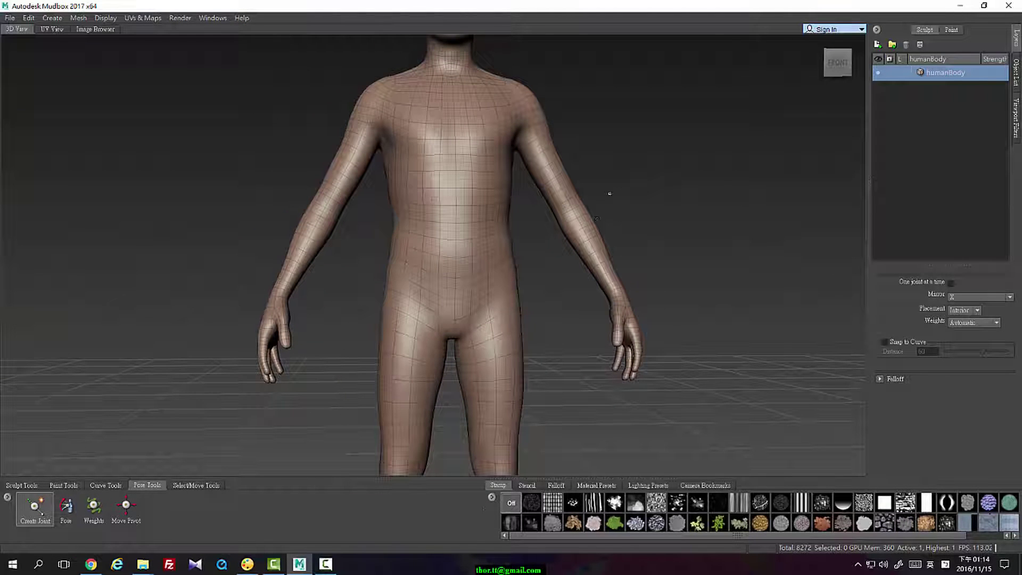
left_click_drag(580, 190, 546, 136, "alt")
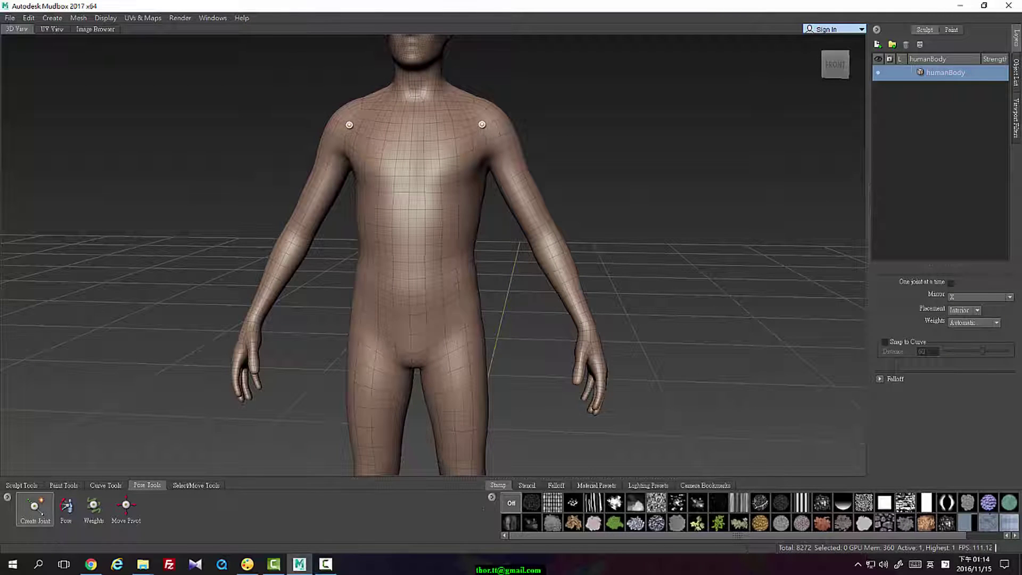
mouse_move(482, 125)
left_mouse_down()
mouse_move(495, 126)
mouse_move(483, 125)
left_mouse_up()
scroll(528, 130, "up", 3)
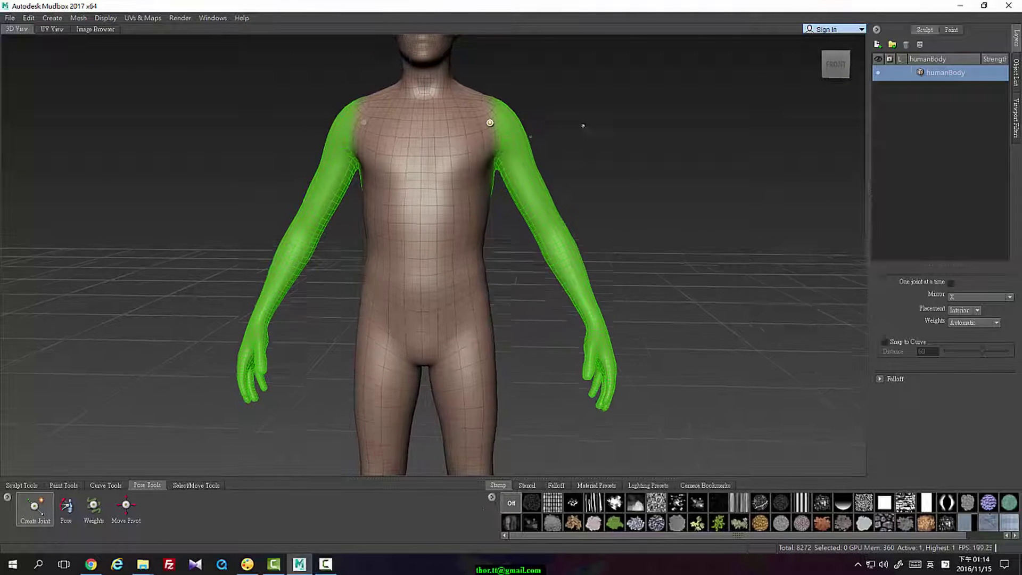
left_click_drag(497, 122, 533, 113)
key("ctrl+z")
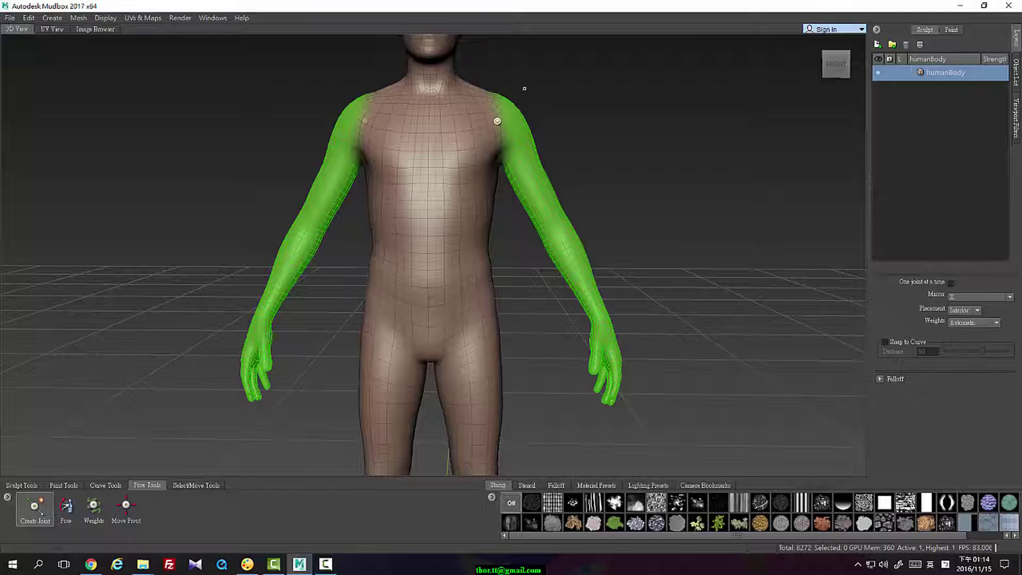
Step: Use the Pose tool in side view to swing one arm backward about its shoulder joint
left_click_drag(609, 145, 99, 410, "alt")
left_click(66, 522)
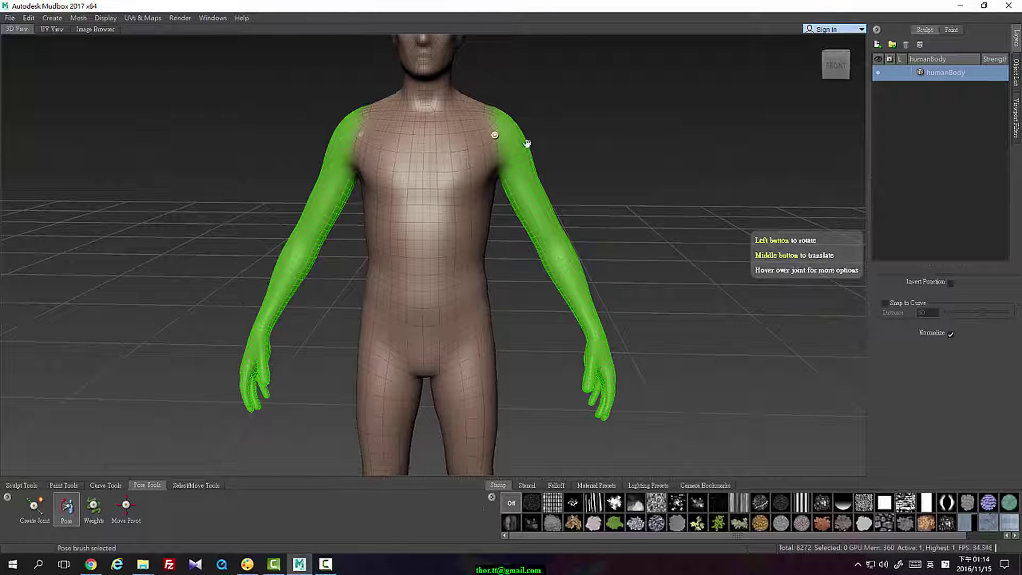
left_click_drag(598, 130, 580, 127, "alt")
left_click_drag(575, 129, 629, 122, "alt")
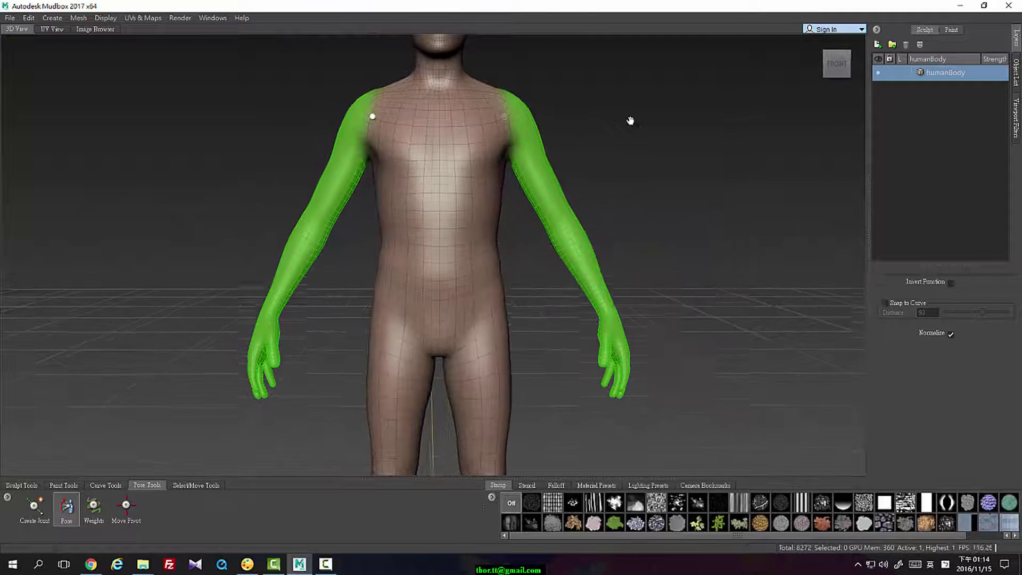
left_click_drag(555, 135, 549, 135, "alt")
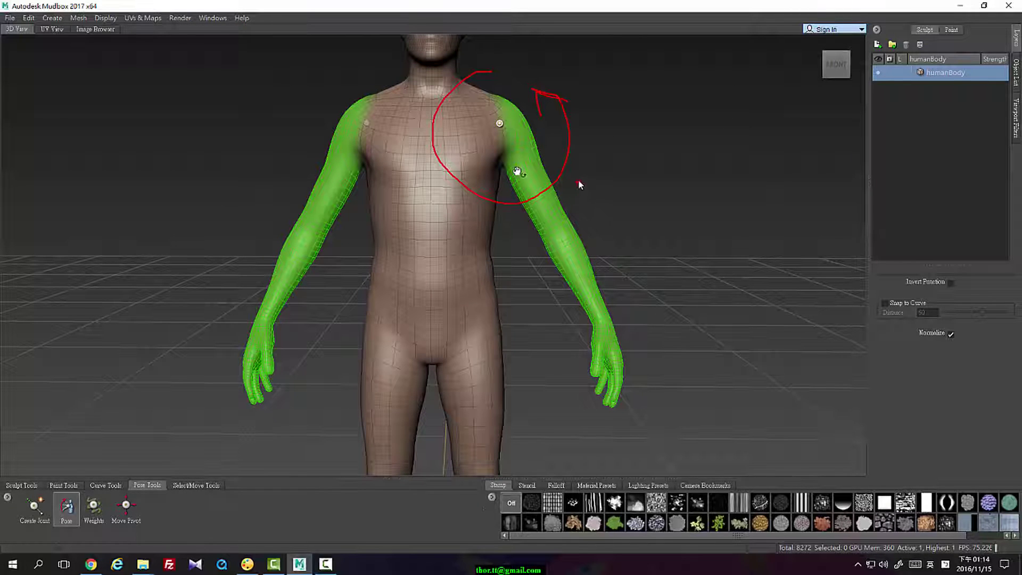
key("Escape")
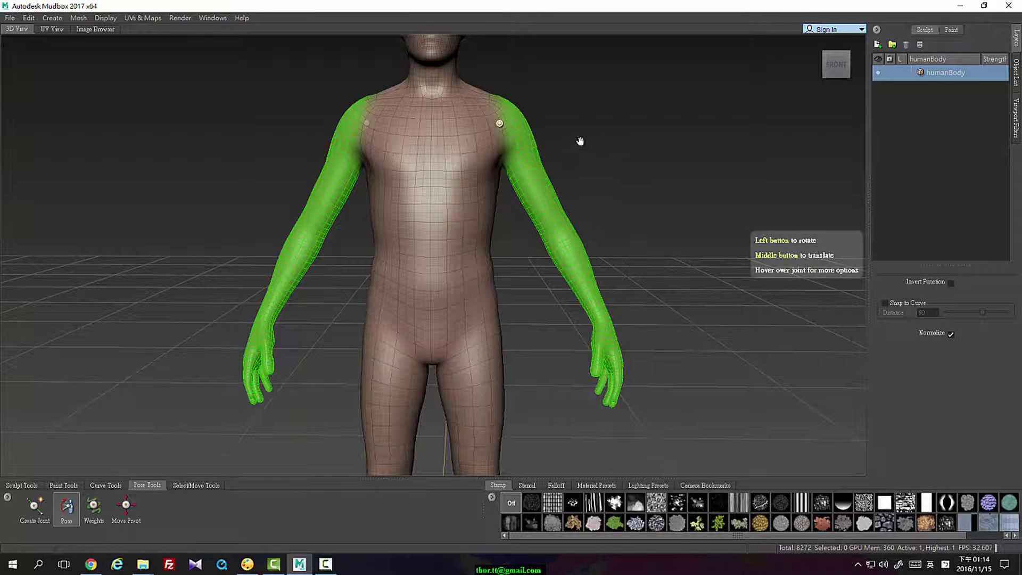
left_click_drag(634, 147, 406, 149, "alt")
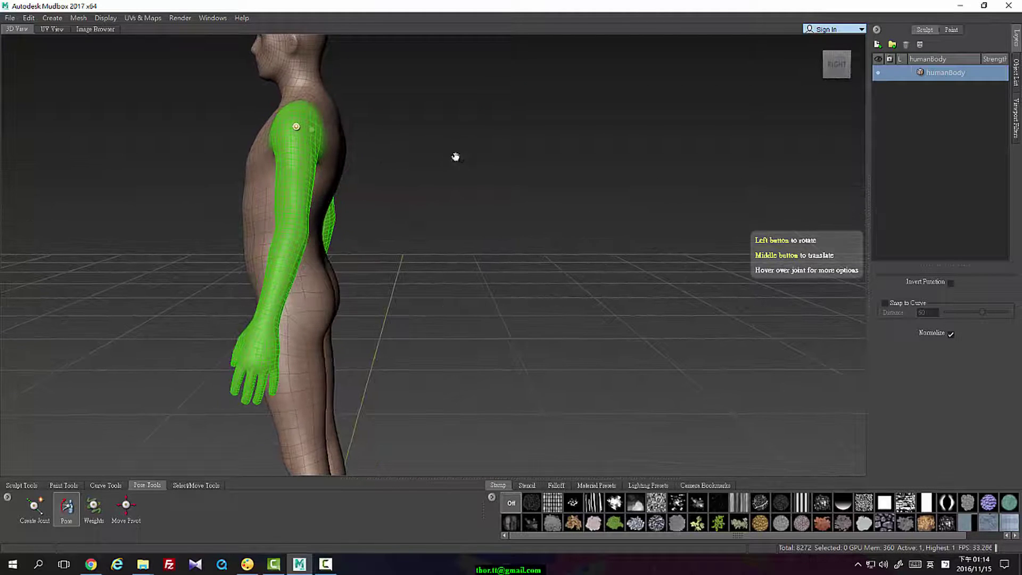
right_click_drag(455, 158, 498, 133, "alt")
middle_click_drag(413, 139, 529, 150, "alt")
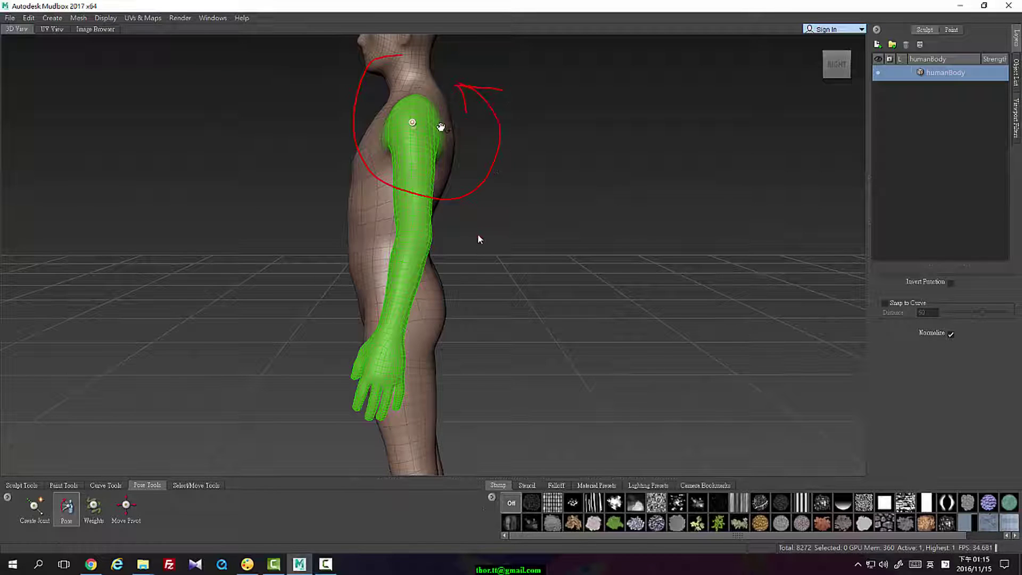
key("Escape")
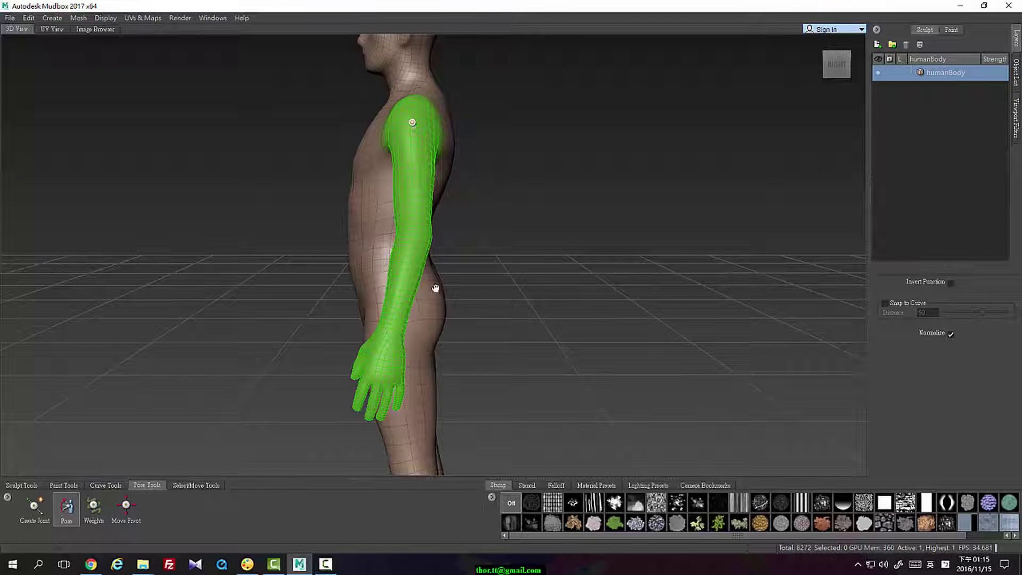
left_click_drag(436, 288, 536, 290)
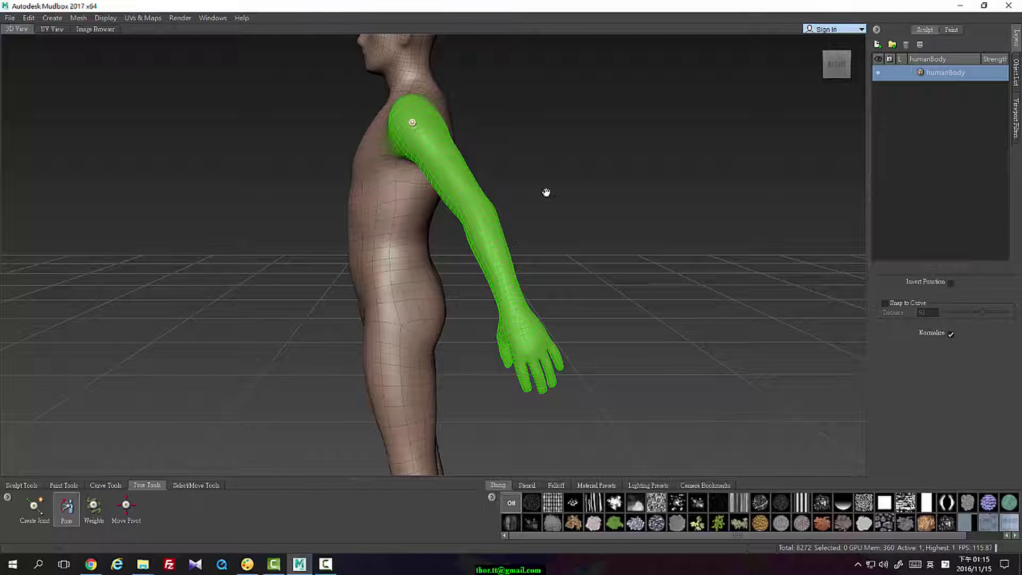
Step: Create X-mirrored elbow joints linked to the shoulder joints, weighting both forearms and hands
left_click_drag(566, 186, 708, 183, "alt")
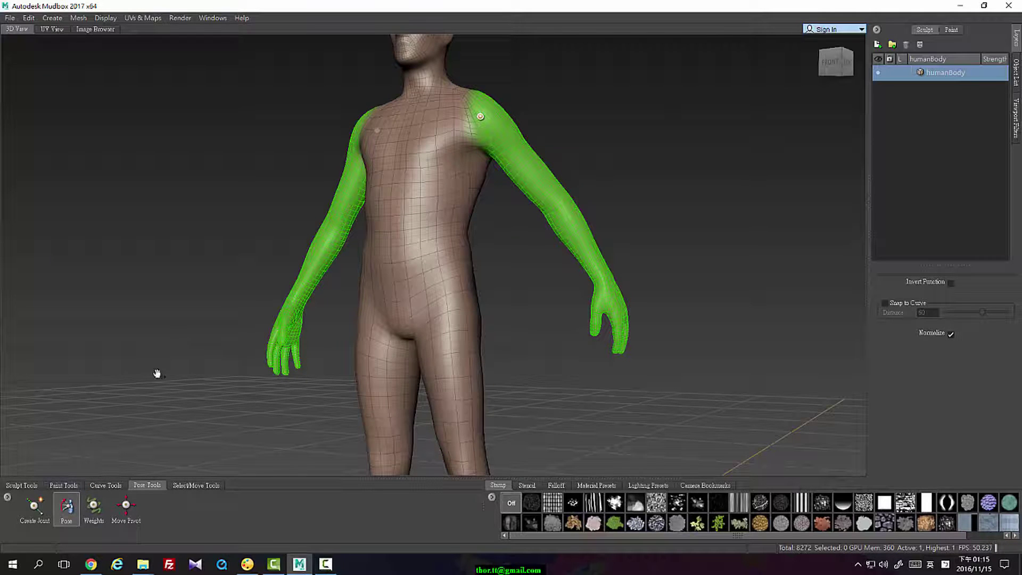
left_click_drag(470, 134, 515, 121, "alt")
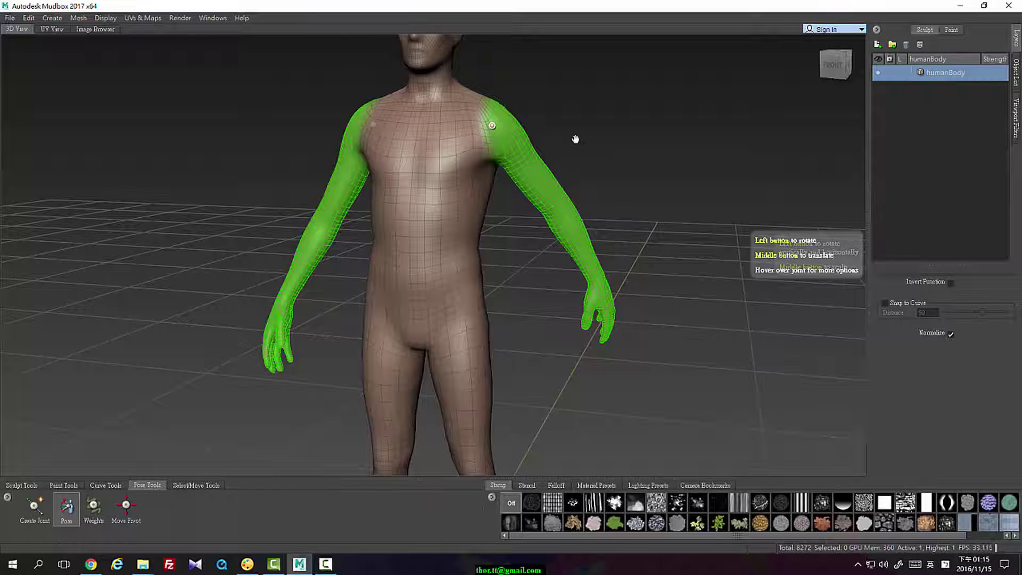
left_click_drag(559, 121, 502, 146, "alt")
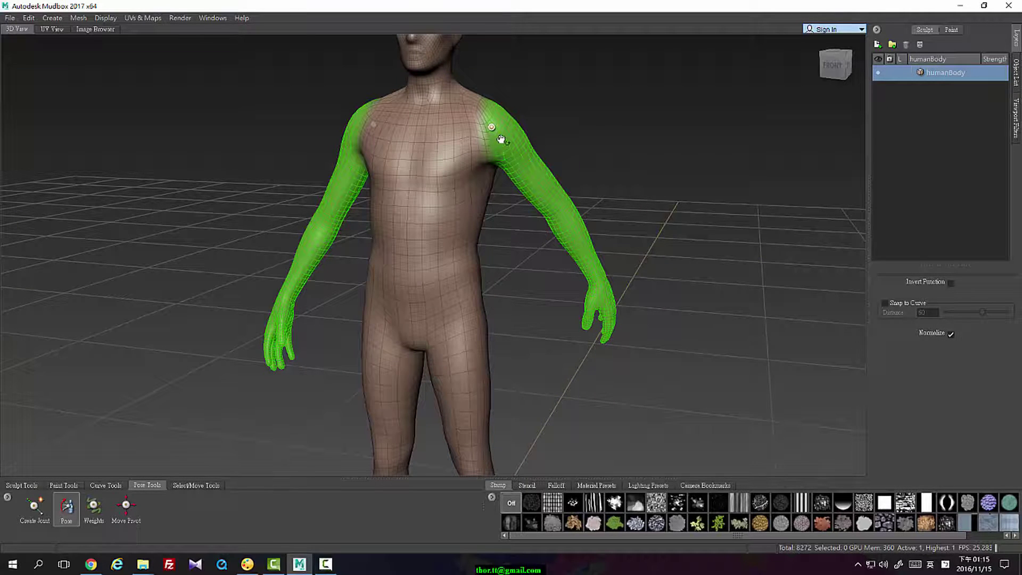
left_click_drag(583, 150, 578, 126, "alt")
left_click(35, 510)
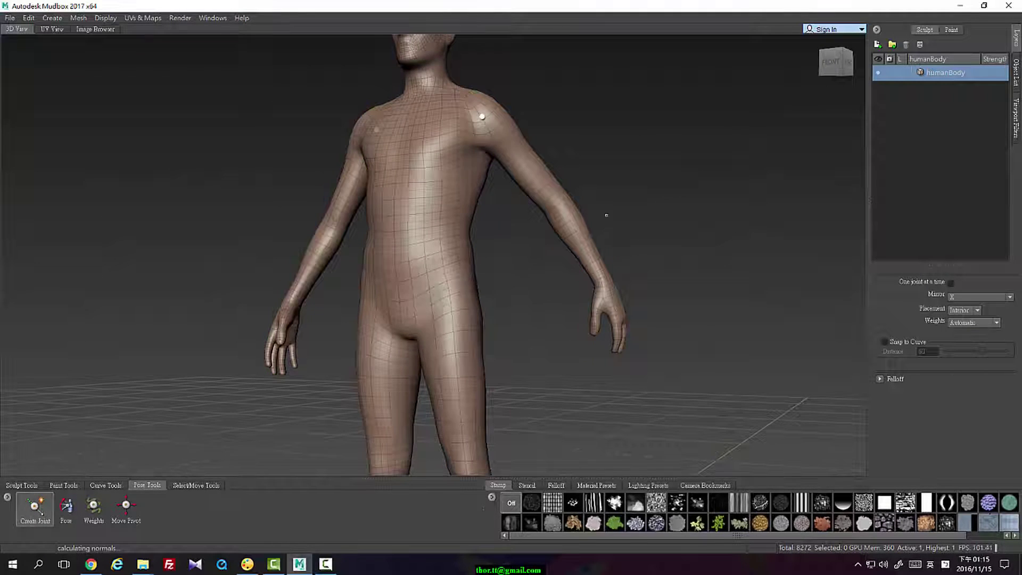
left_click_drag(607, 215, 644, 209, "alt")
left_click(549, 226)
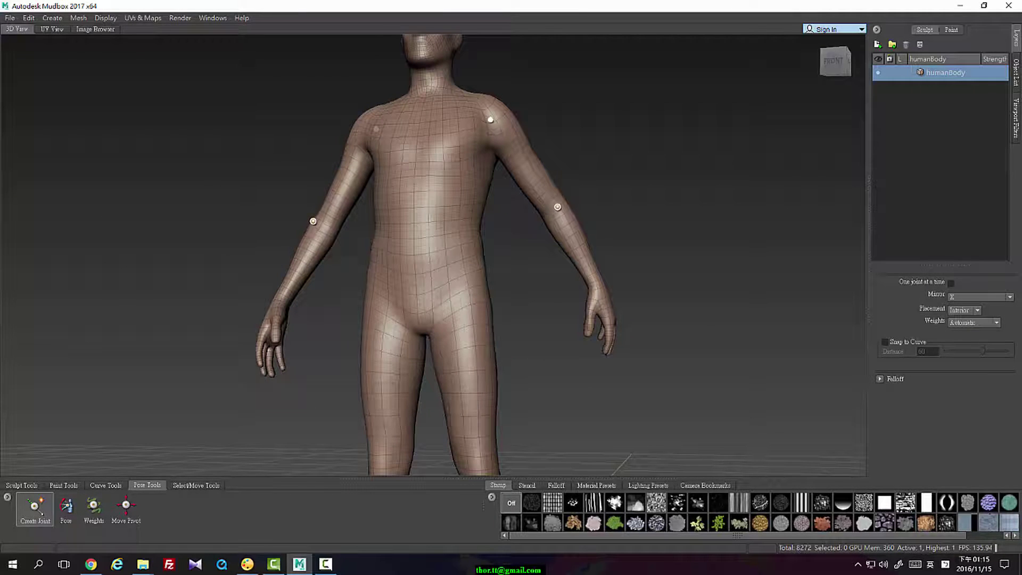
left_click_drag(550, 213, 561, 230)
left_click_drag(634, 218, 503, 245, "alt")
left_click_drag(702, 286, 653, 272, "alt")
scroll(517, 298, "down", 2)
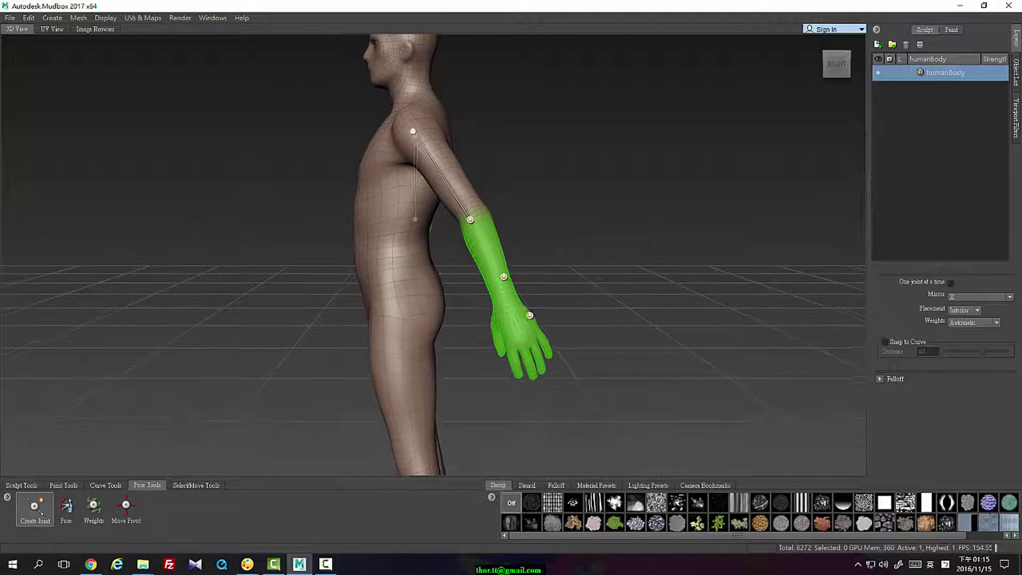
Step: Bend the backward-swung arm's forearm forward about its elbow joint with the Pose tool
middle_click_drag(514, 295, 507, 241, "alt")
left_click_drag(507, 241, 559, 239, "alt")
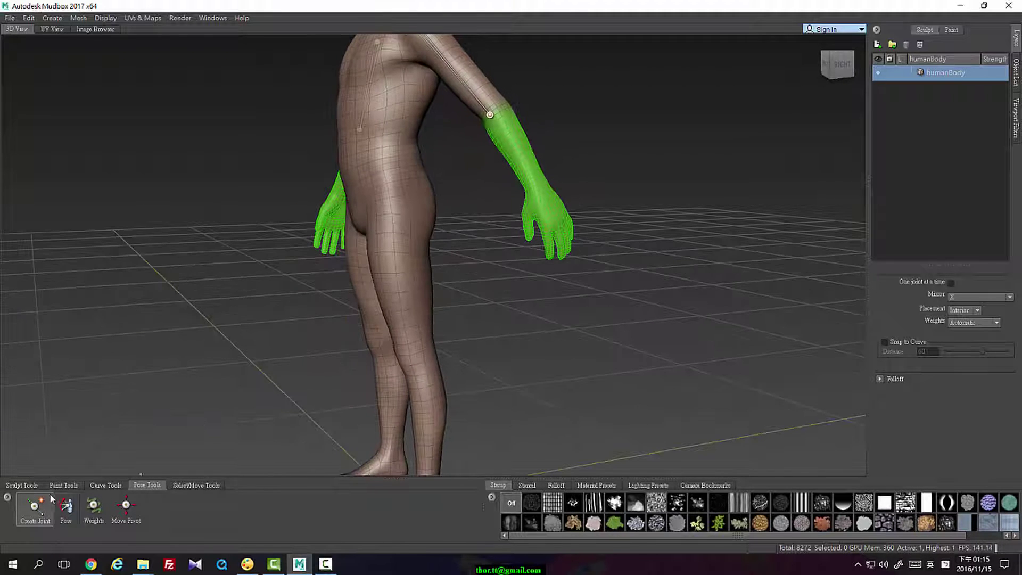
left_click(66, 507)
left_click_drag(634, 252, 522, 286, "alt")
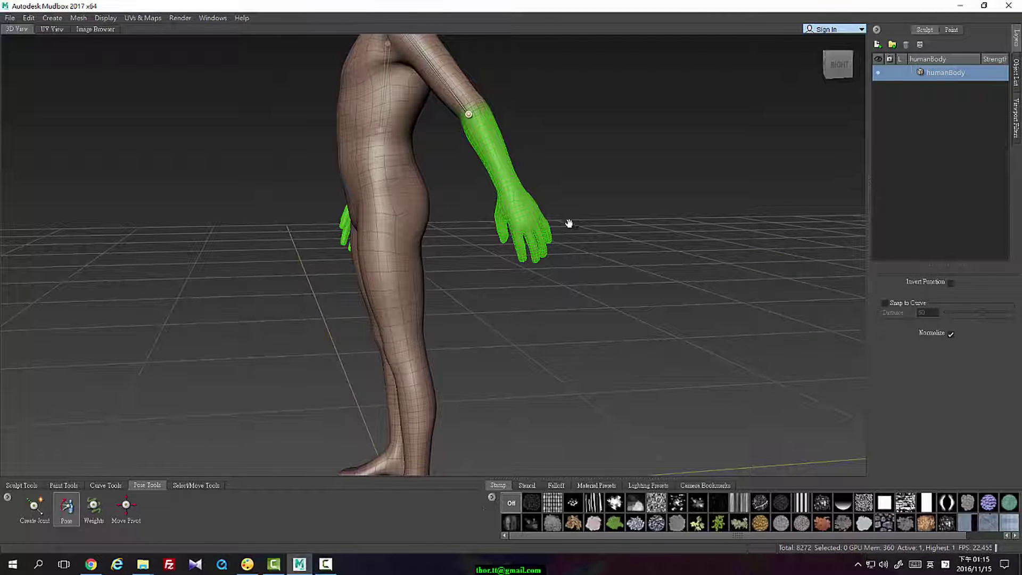
left_click_drag(549, 261, 253, 299)
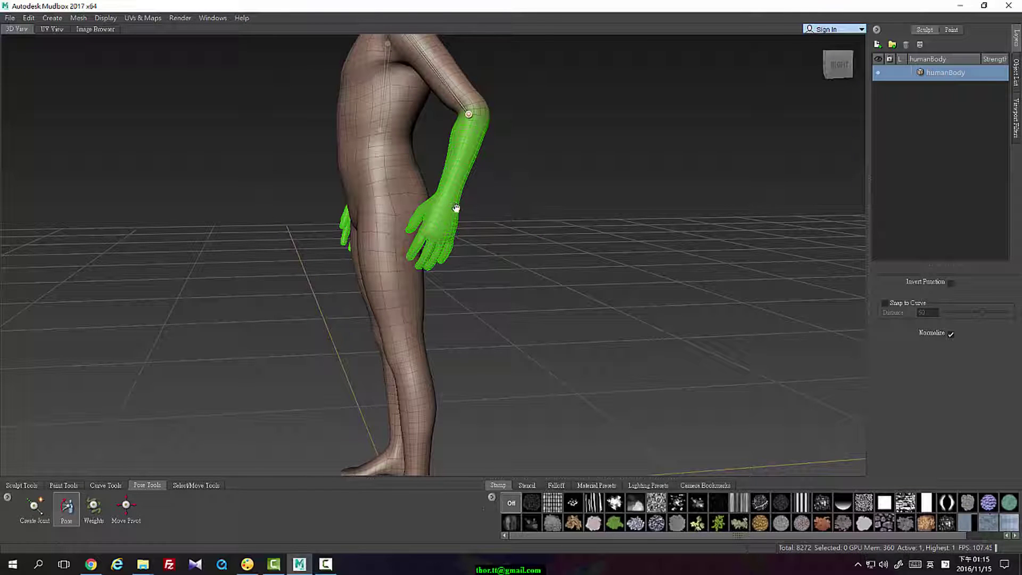
left_click_drag(457, 208, 458, 276)
mouse_move(478, 198)
left_mouse_down("alt")
mouse_move(465, 207)
mouse_move(465, 175)
mouse_move(468, 197)
mouse_move(506, 234)
mouse_move(472, 213)
left_mouse_up("alt")
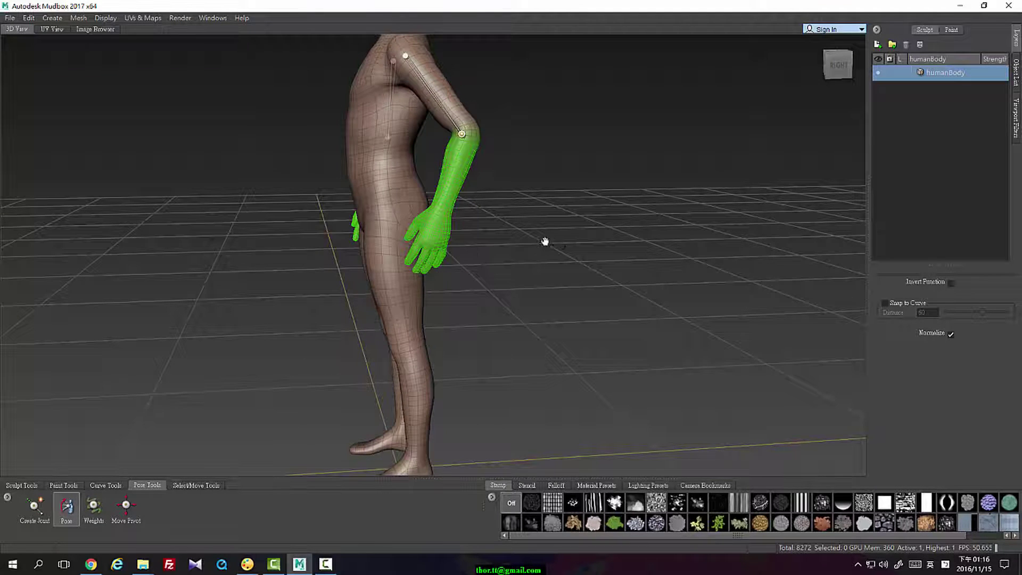
Step: Toggle between the Create Joint and Pose tools, and reselect the bent arm's elbow joint for posing
left_click_drag(545, 242, 535, 244, "alt")
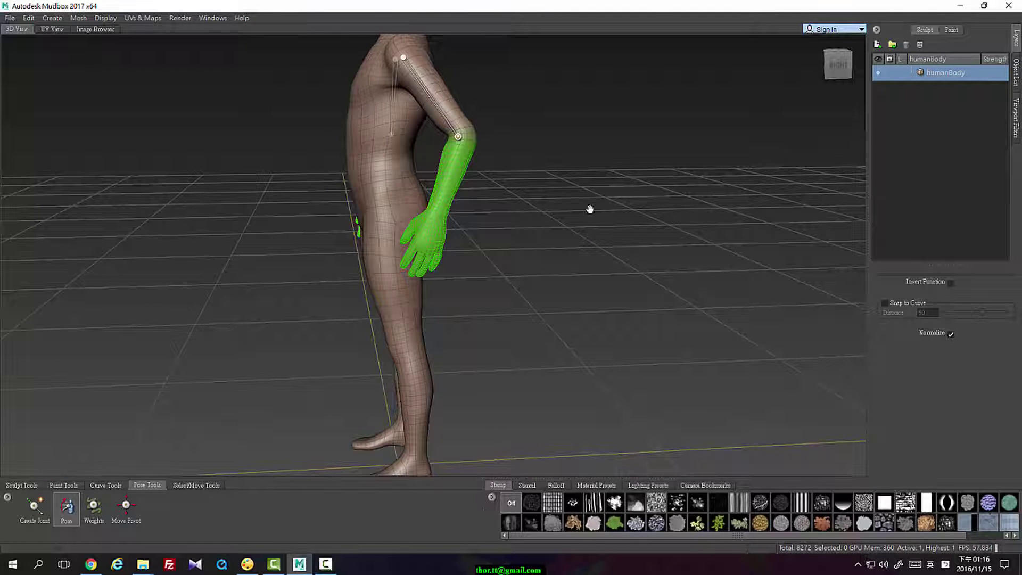
left_click(39, 507)
left_click(65, 507)
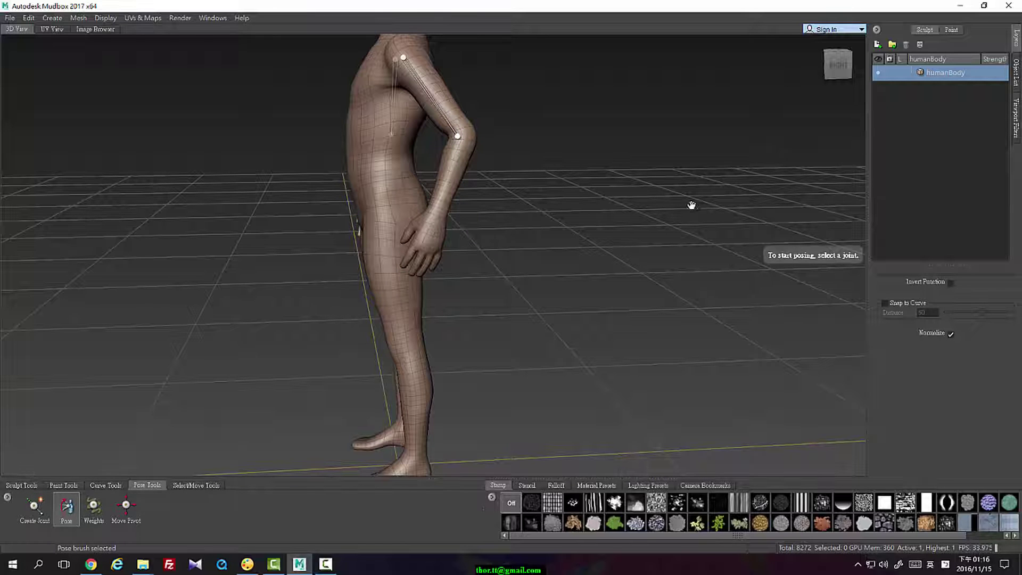
left_click(36, 519)
left_click_drag(513, 209, 460, 252, "alt")
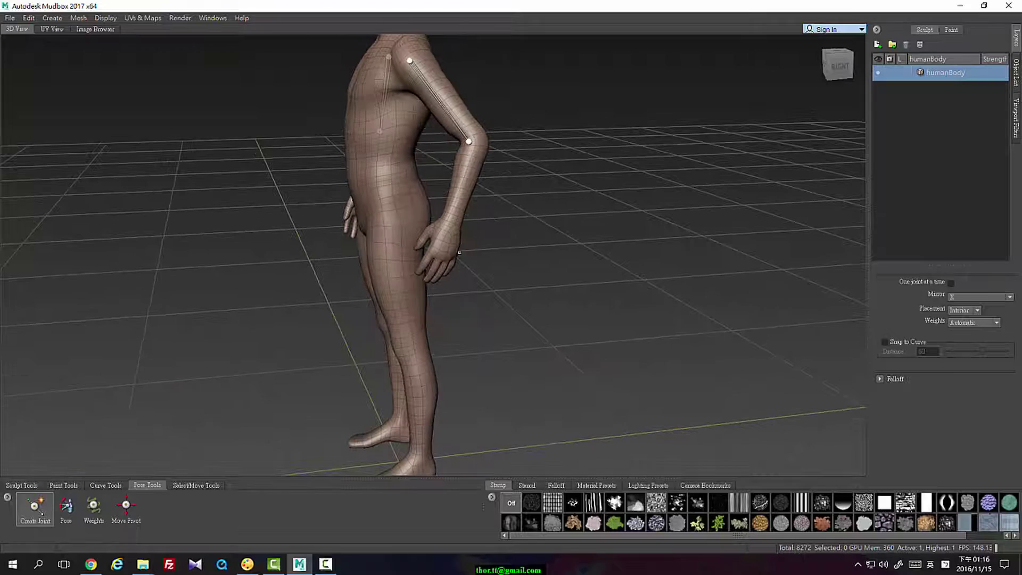
left_click(77, 523)
left_click(471, 143)
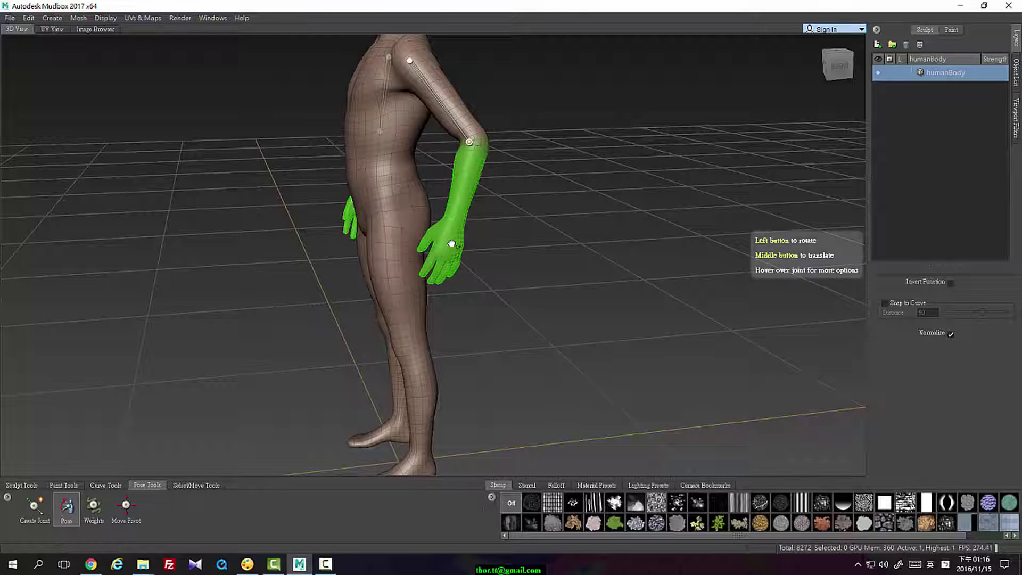
Step: Select the shoulder joint and rotate the whole bent arm, including its forearm, about the shoulder
left_click(411, 61)
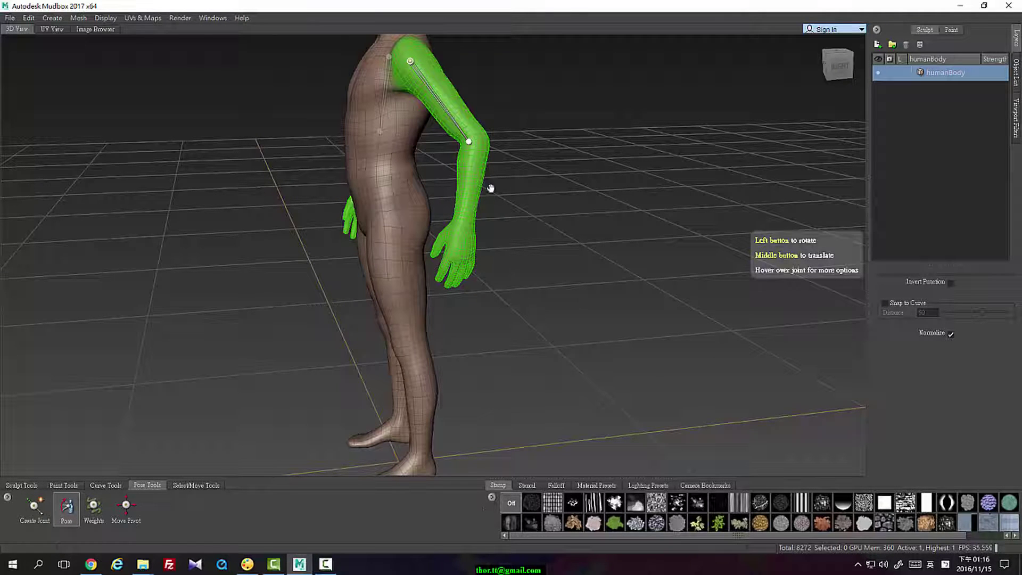
left_click_drag(468, 198, 477, 235)
left_click(474, 139)
left_click(410, 61)
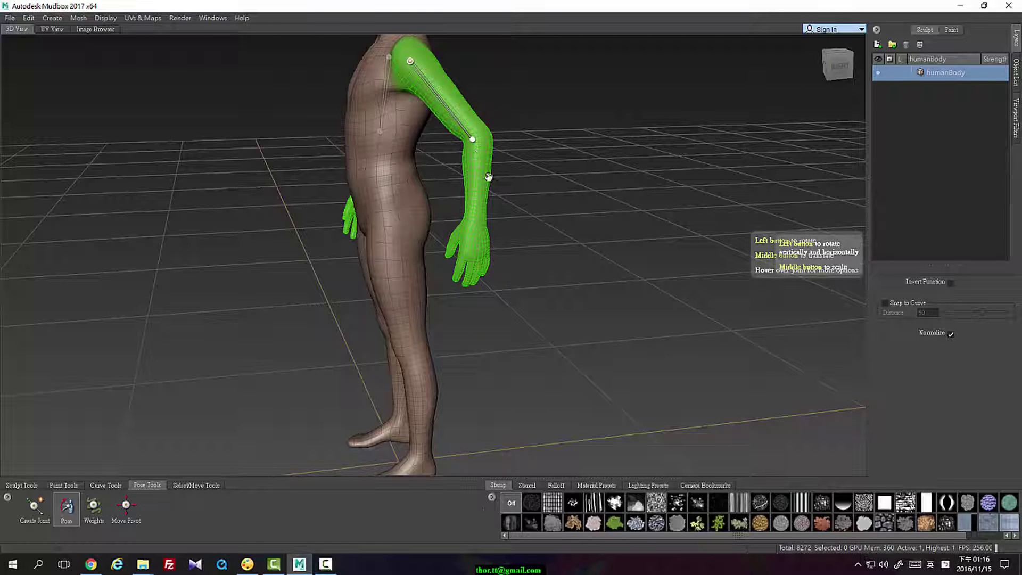
left_click_drag(489, 177, 565, 243)
Step: Select the elbow joint and slightly adjust the forearm's rotation about it
left_click(450, 153)
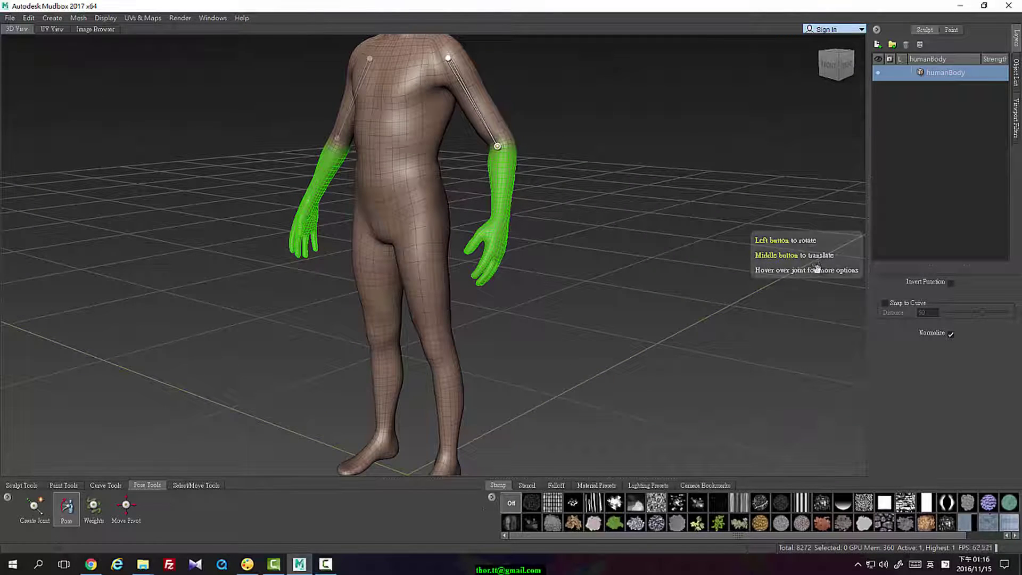
left_click_drag(814, 253, 396, 288, "alt")
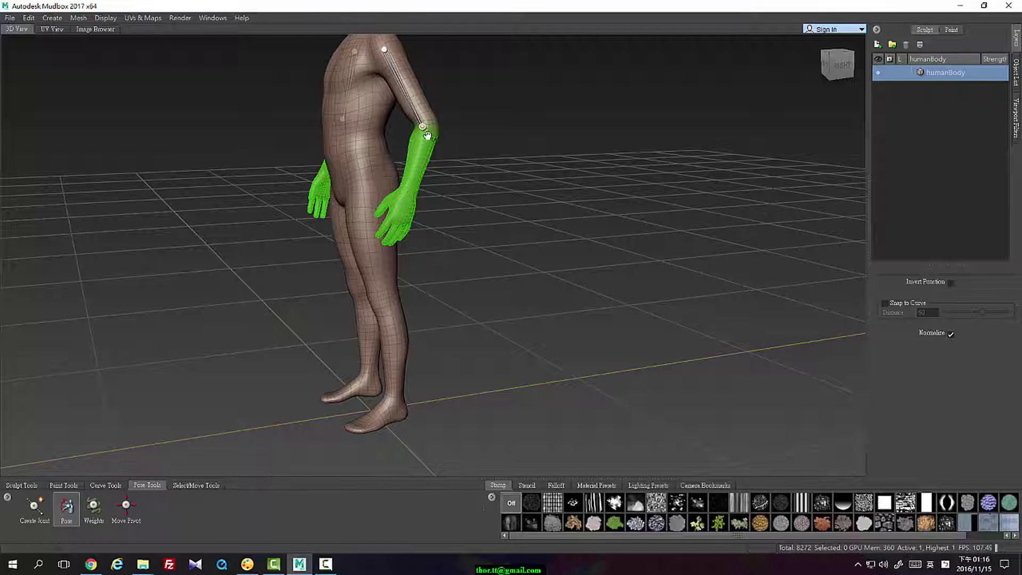
left_click_drag(409, 191, 412, 219)
right_click_drag(411, 197, 412, 196, "alt")
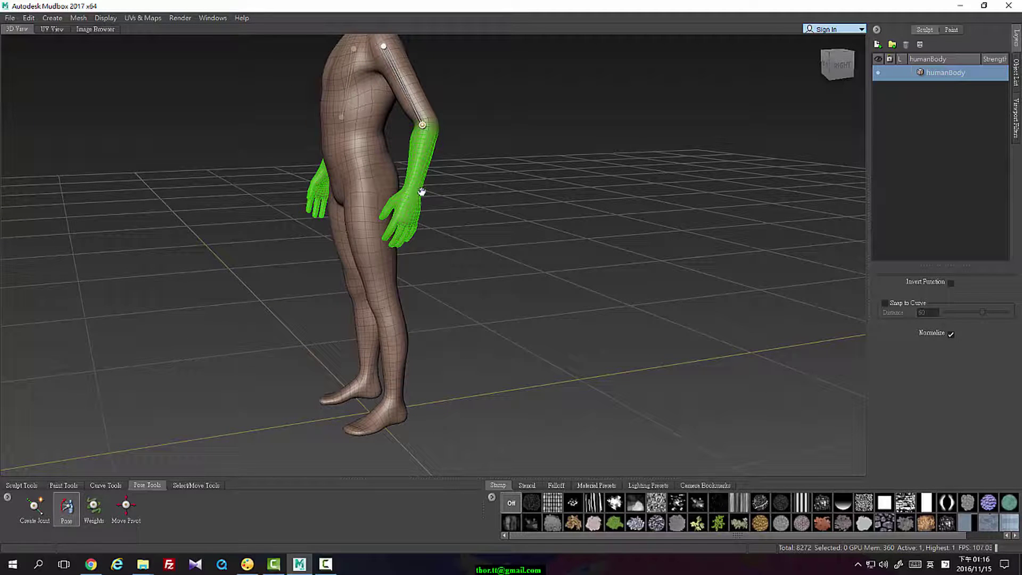
mouse_move(412, 192)
left_mouse_down("alt")
mouse_move(412, 206)
mouse_move(416, 188)
left_mouse_up("alt")
left_click_drag(520, 230, 456, 200, "alt")
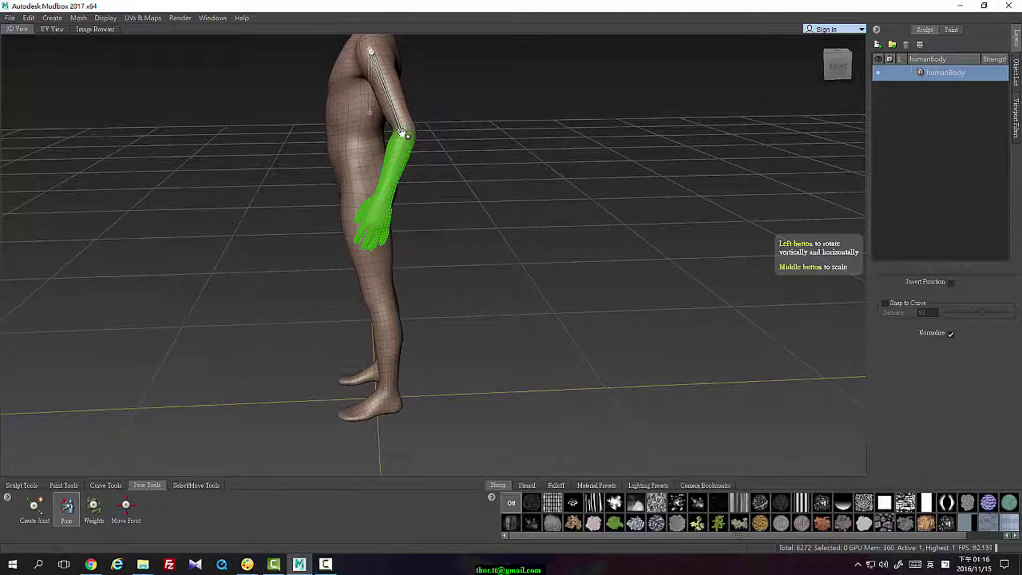
Step: Enlarge the posed forearm and hand from the elbow joint, and rotate them vertically and horizontally about it
left_click_drag(402, 132, 425, 130)
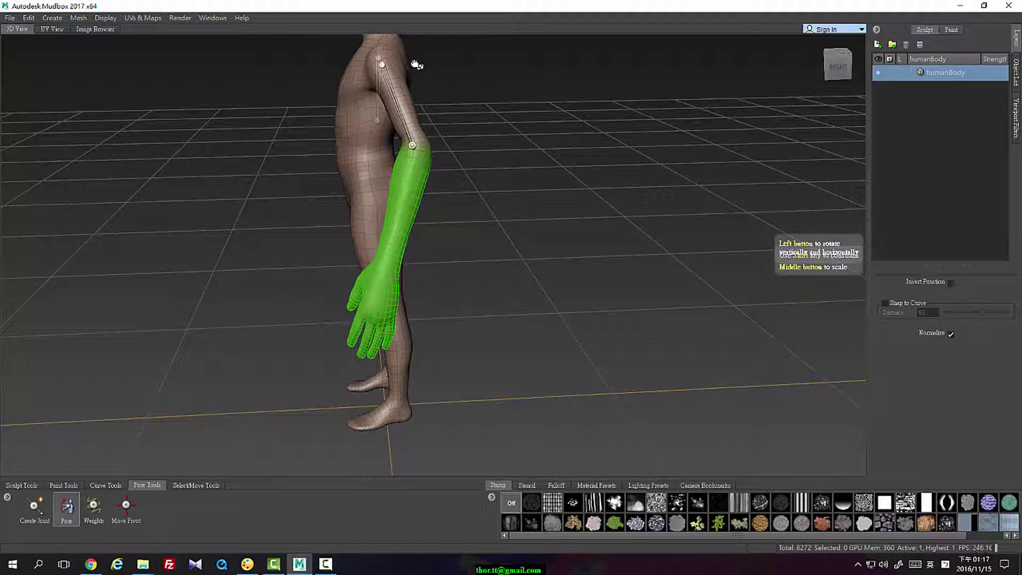
middle_click_drag(461, 147, 542, 140)
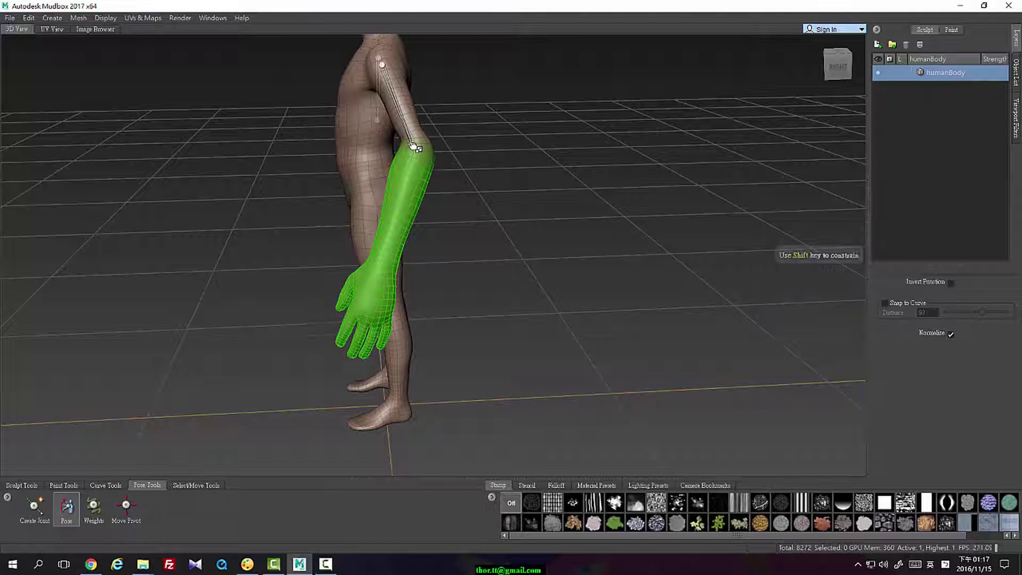
left_click_drag(424, 142, 473, 47)
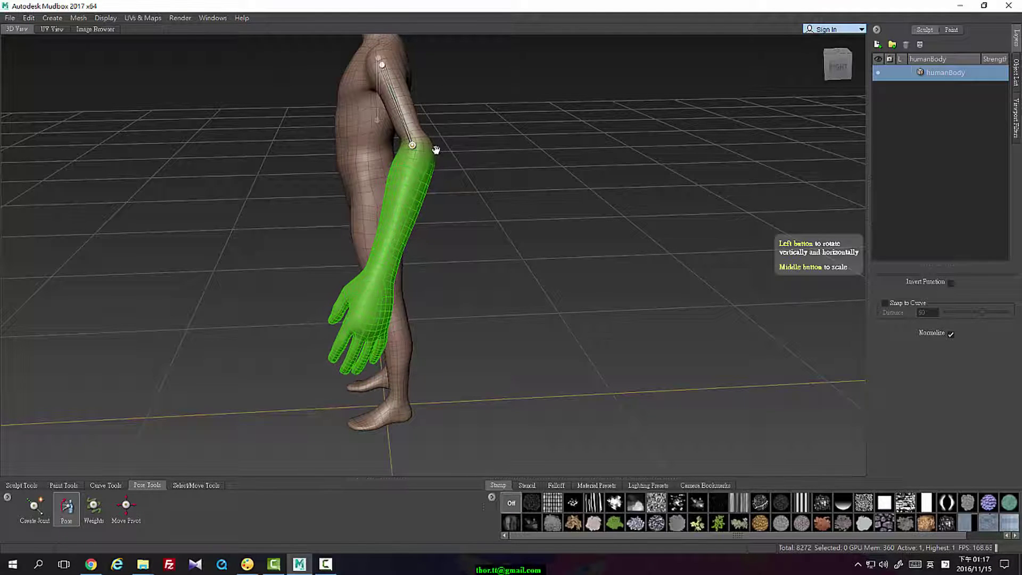
left_click_drag(414, 148, 276, 158)
Step: Switch from posing to the sculpting tools and activate the Wax tool on the body with the enlarged forearm
left_click_drag(513, 136, 434, 140, "alt")
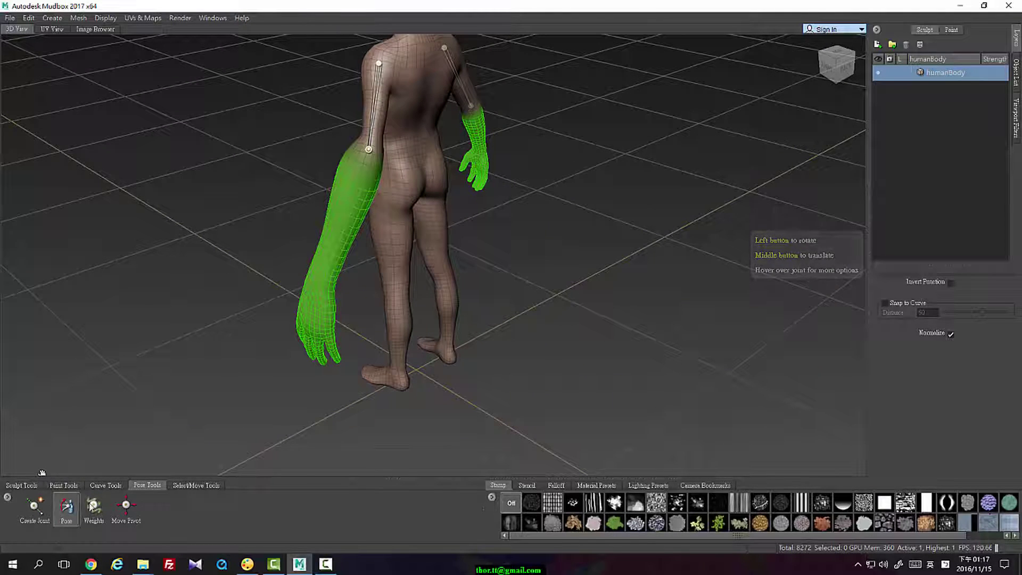
left_click(36, 486)
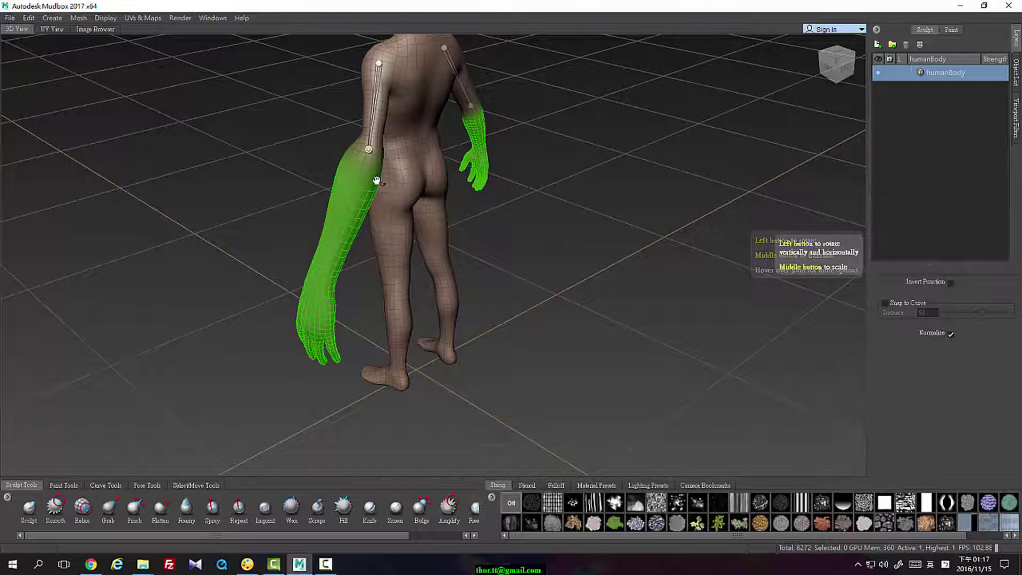
left_click_drag(375, 176, 500, 223, "alt")
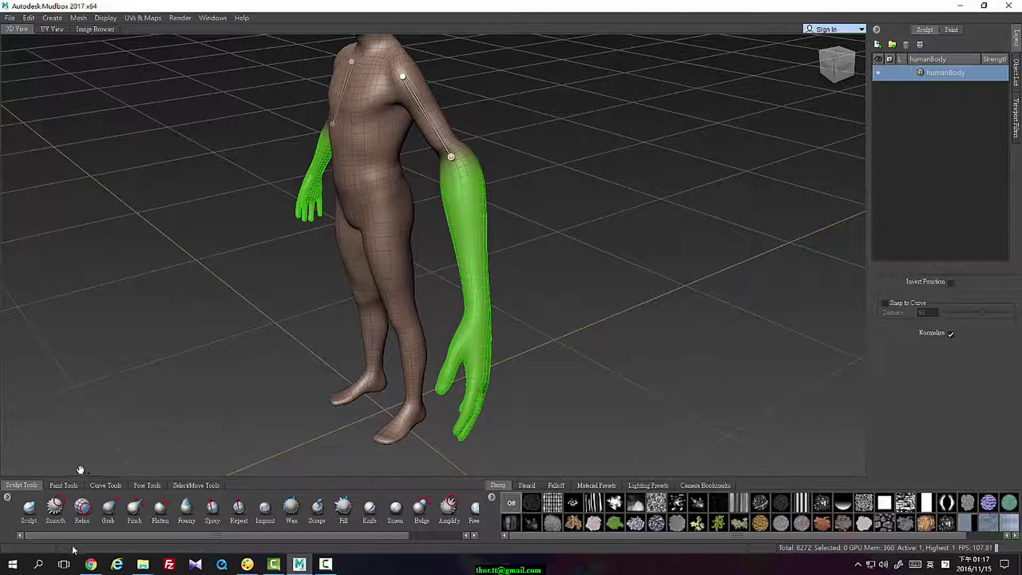
left_click(296, 516)
right_click_drag(458, 161, 470, 160, "alt")
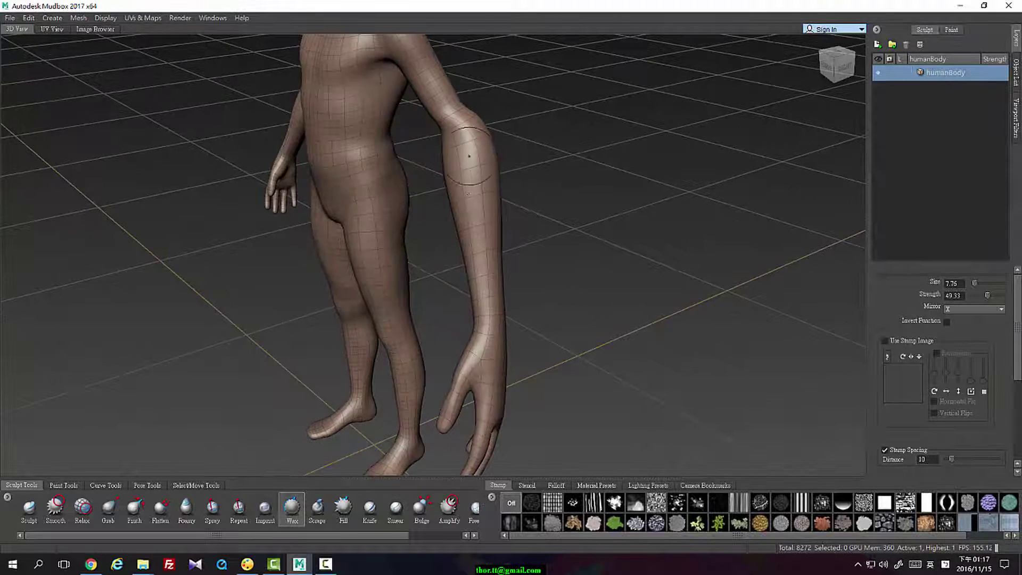
Step: Examine the enlarged forearm and hand from the front, side and below, comparing them with the opposite arm
middle_click_drag(470, 160, 501, 200, "alt")
mouse_move(501, 199)
left_mouse_down("alt")
mouse_move(367, 193)
mouse_move(325, 170)
mouse_move(372, 186)
mouse_move(482, 198)
mouse_move(290, 182)
mouse_move(345, 221)
mouse_move(370, 209)
mouse_move(492, 234)
mouse_move(578, 213)
mouse_move(511, 189)
mouse_move(533, 222)
left_mouse_up("alt")
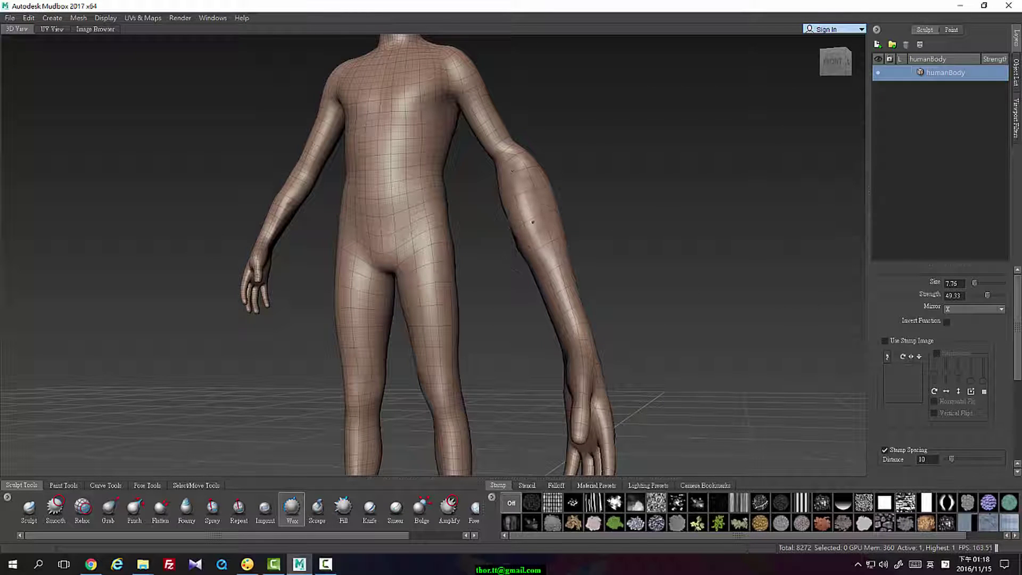
left_click_drag(602, 207, 554, 243, "alt")
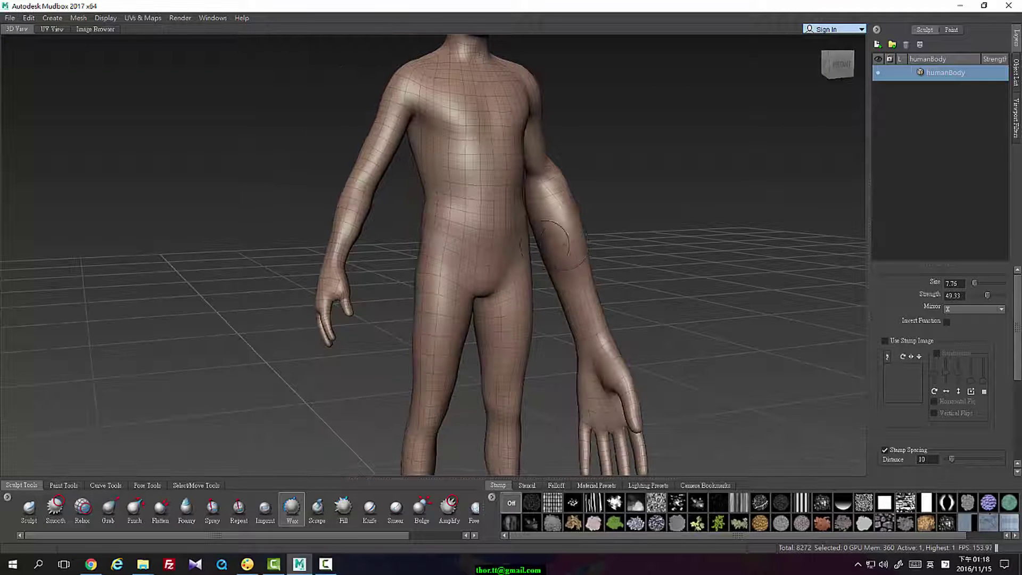
left_click_drag(578, 228, 389, 194, "alt")
right_click_drag(389, 193, 347, 287, "alt")
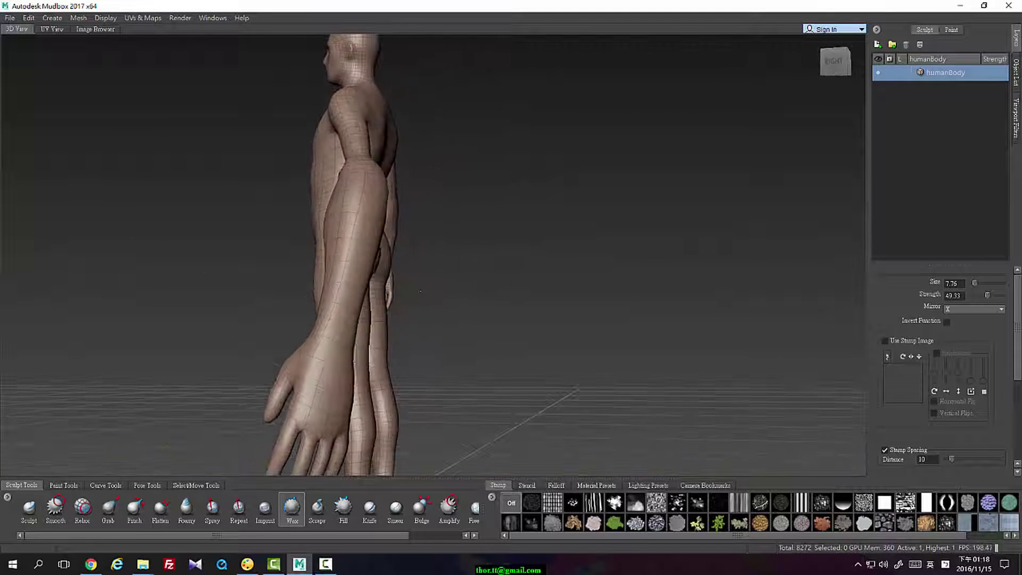
middle_click_drag(348, 287, 378, 103, "alt")
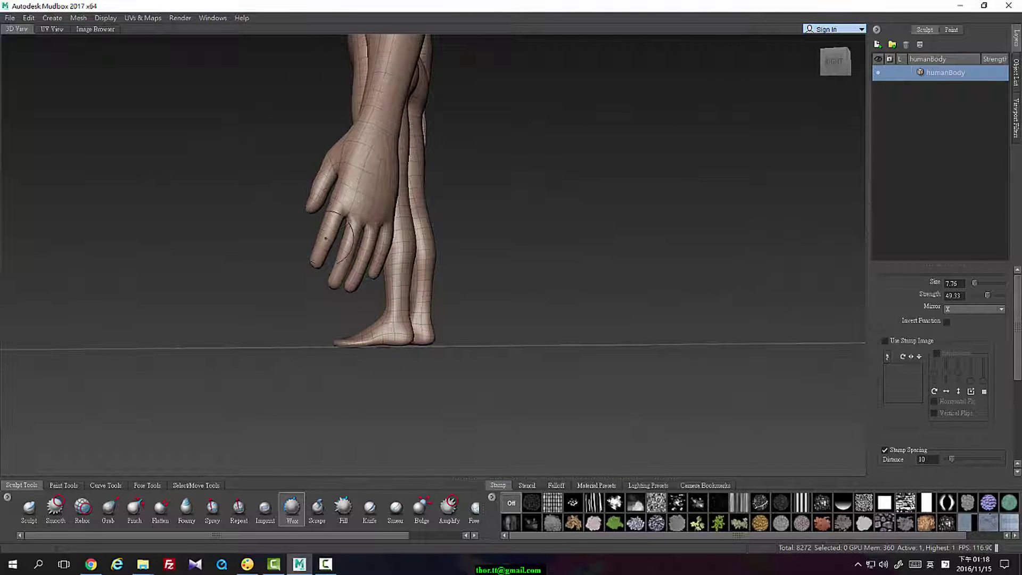
left_click_drag(331, 248, 513, 141, "alt")
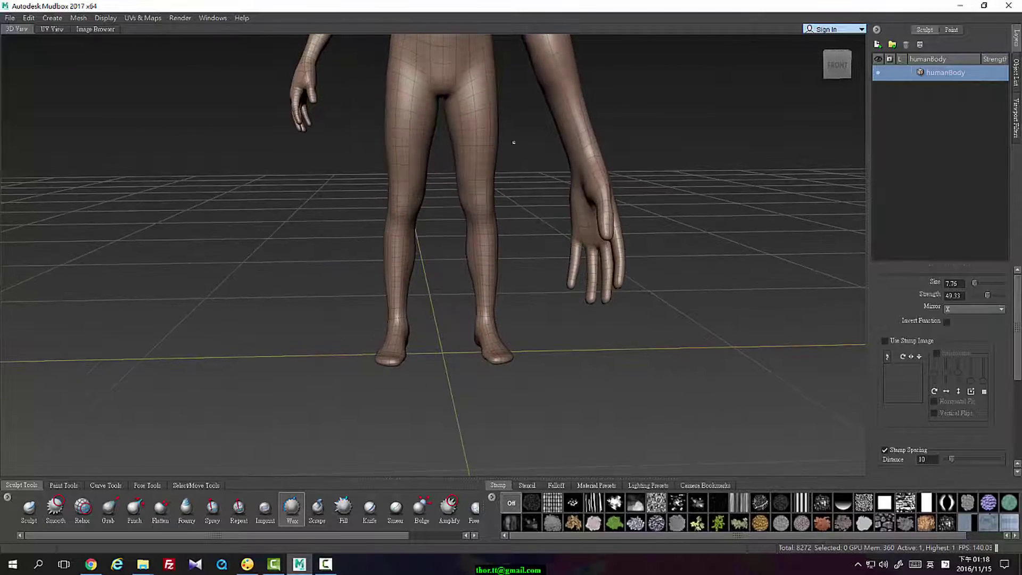
right_click_drag(513, 141, 538, 181, "alt")
left_click_drag(537, 181, 440, 194, "alt")
middle_click_drag(439, 194, 482, 317, "alt")
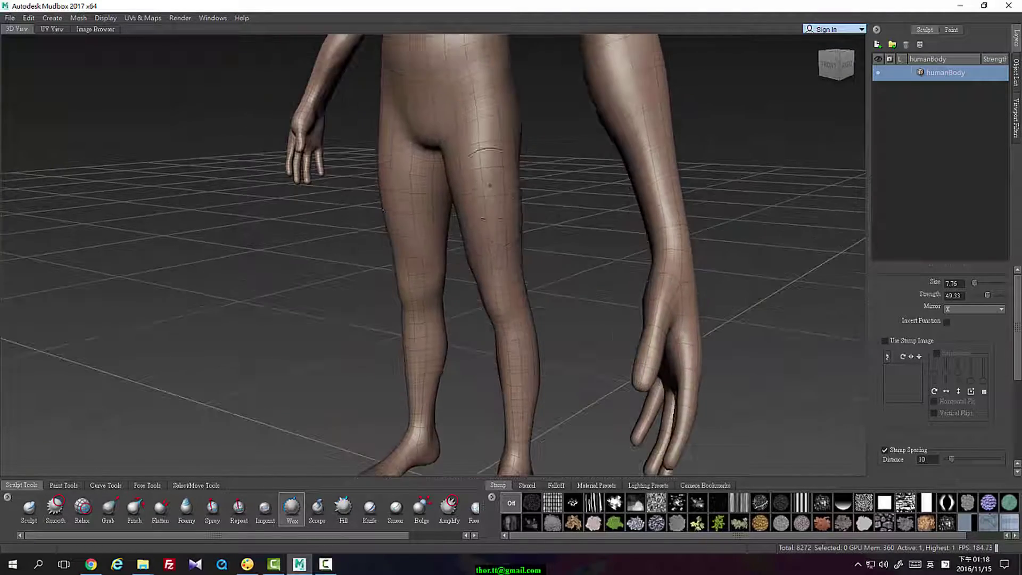
right_click_drag(482, 317, 483, 275, "alt")
middle_click_drag(483, 275, 506, 333, "alt")
mouse_move(505, 333)
left_mouse_down("alt")
mouse_move(592, 306)
mouse_move(503, 349)
left_mouse_up("alt")
mouse_move(584, 168)
left_mouse_down()
mouse_move(568, 169)
mouse_move(574, 188)
mouse_move(599, 170)
mouse_move(573, 118)
mouse_move(578, 95)
left_mouse_up()
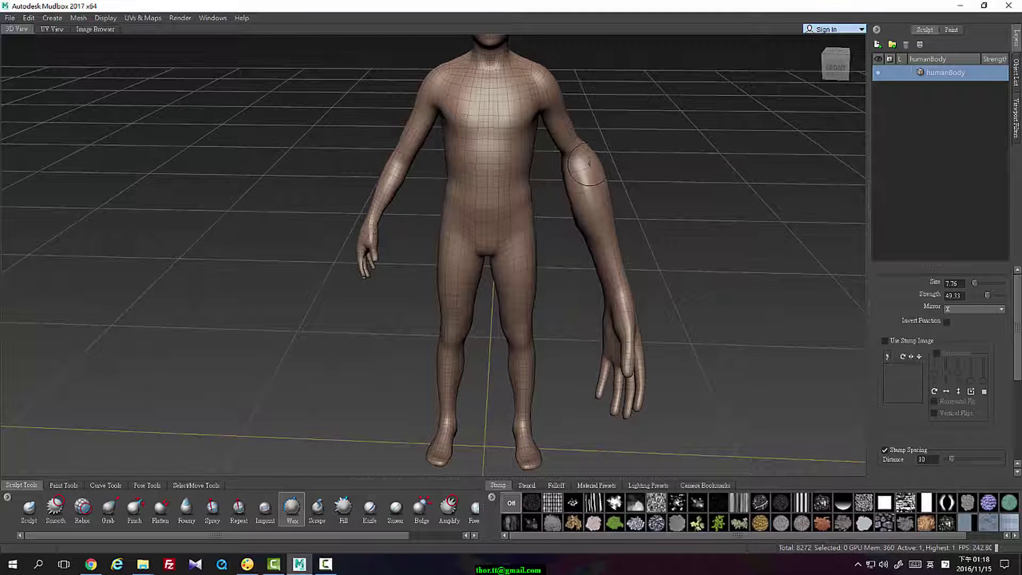
mouse_move(576, 139)
left_mouse_down()
mouse_move(581, 162)
mouse_move(373, 193)
left_mouse_up()
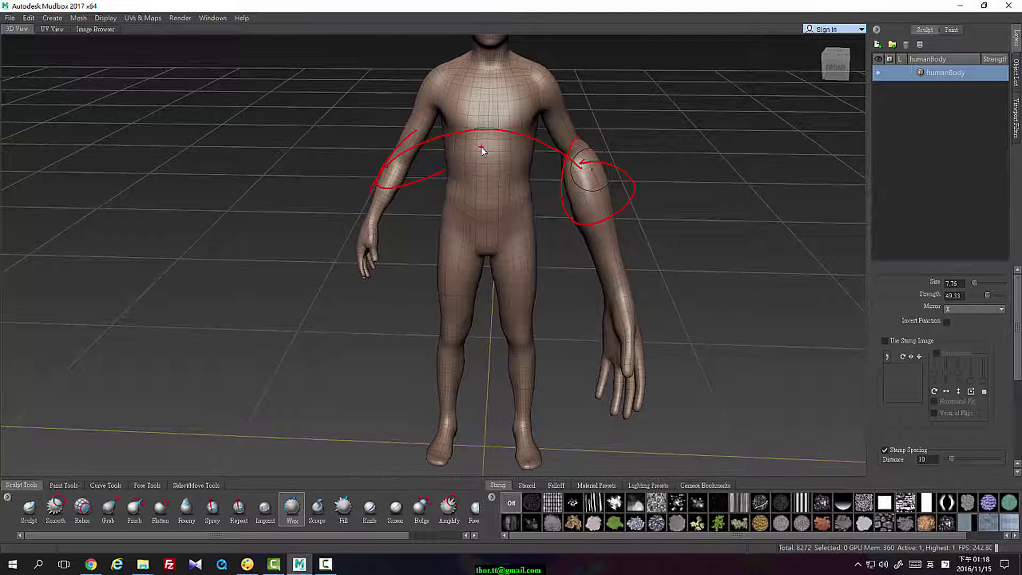
key("Escape")
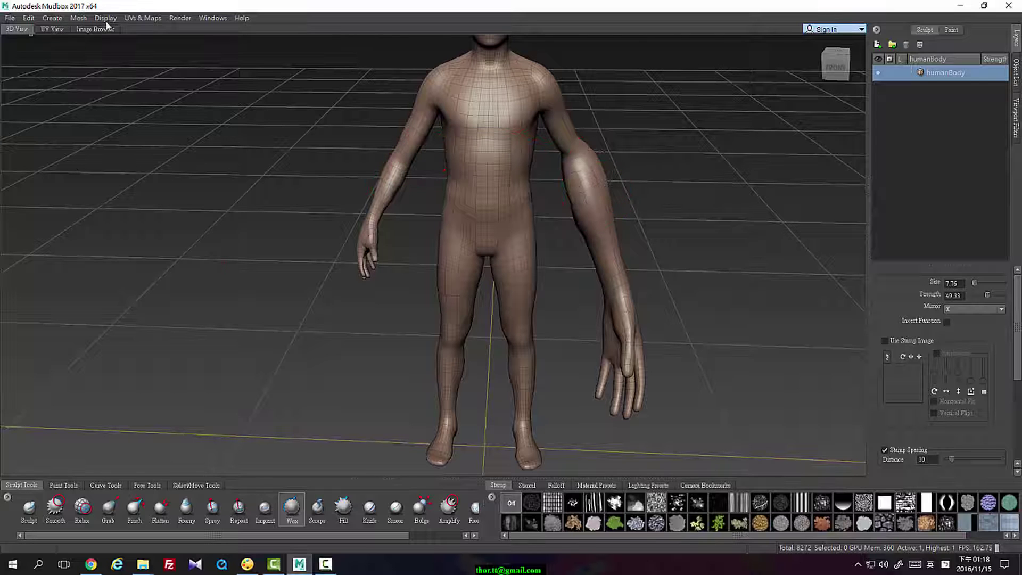
Step: Make the mesh symmetrical with Left/Right (X) Symmetry set to Mirror Right to Left, copying the enlarged arm to the other side
left_click(78, 18)
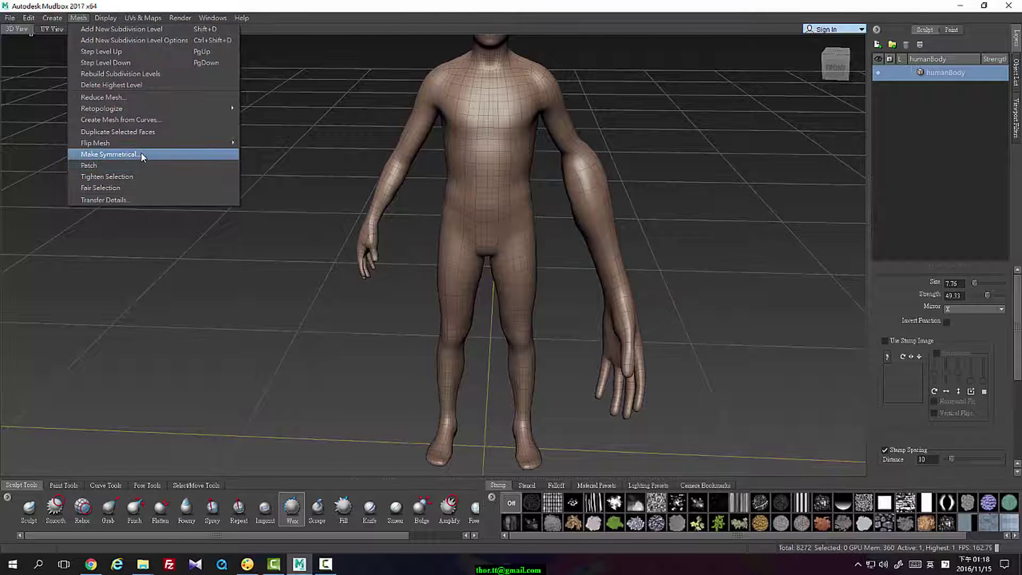
left_click(109, 154)
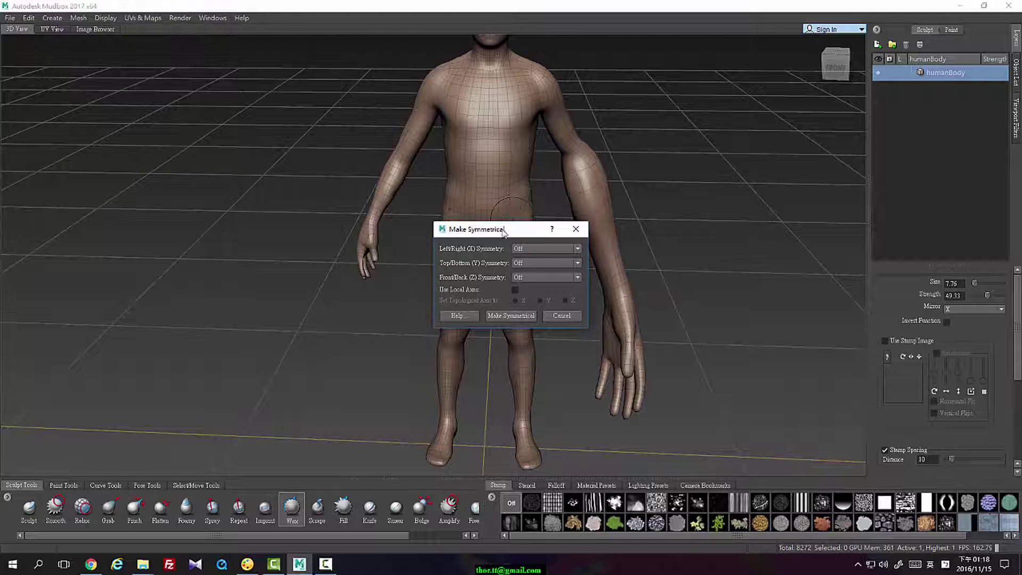
left_click_drag(503, 233, 223, 109)
left_click(286, 126)
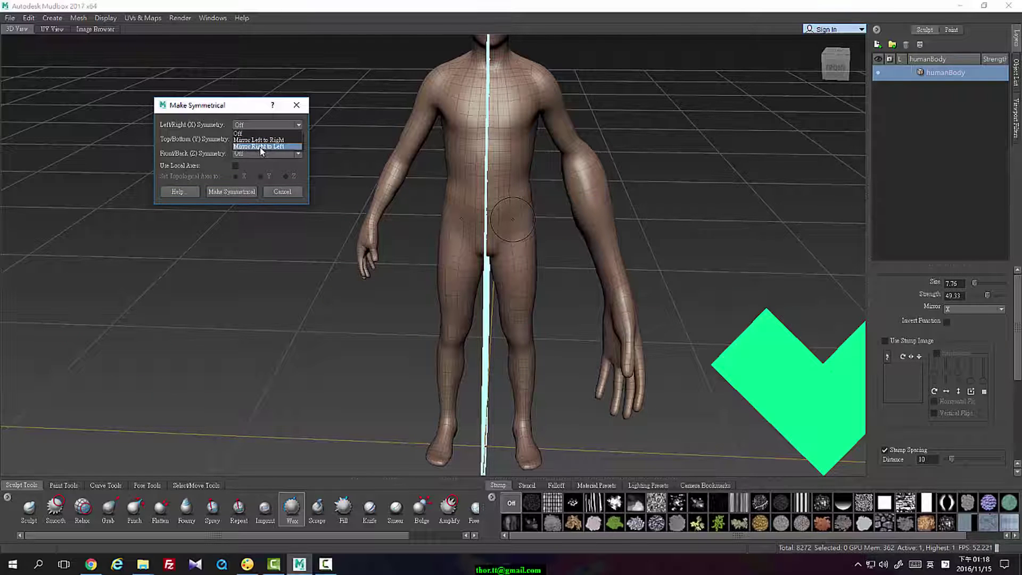
left_click(264, 147)
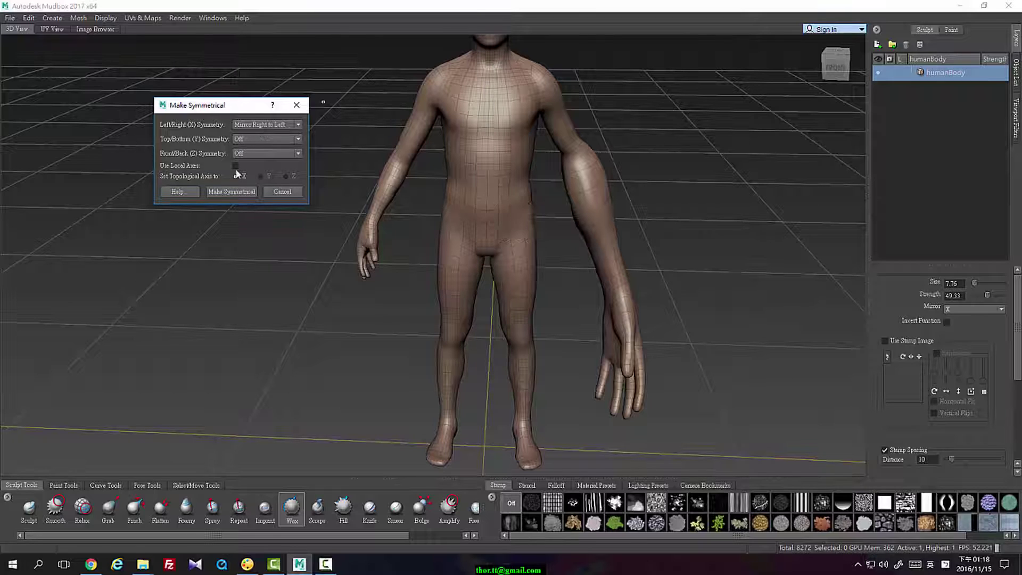
left_click(230, 194)
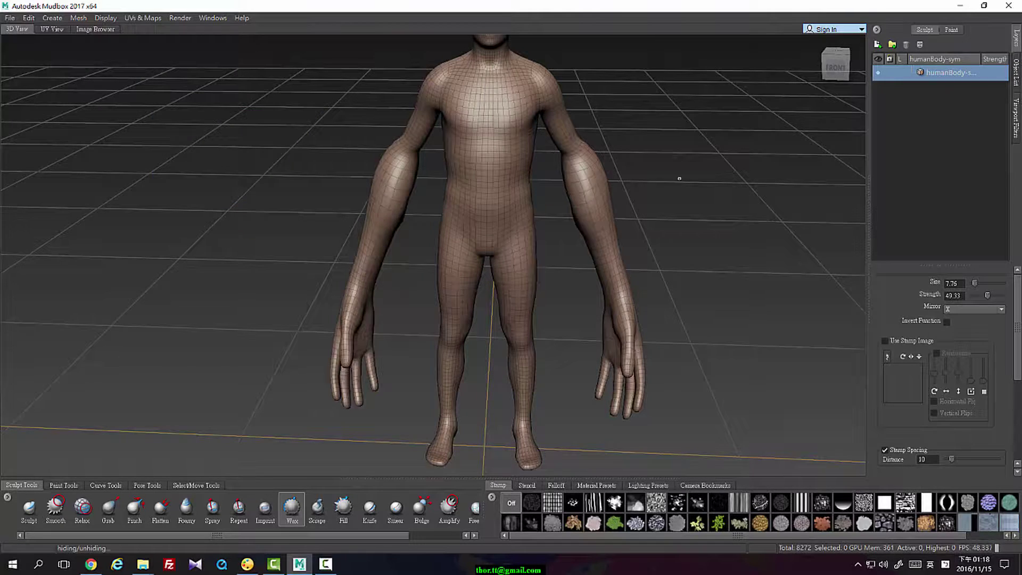
mouse_move(678, 178)
left_mouse_down("alt")
mouse_move(506, 149)
mouse_move(662, 176)
mouse_move(597, 189)
mouse_move(527, 173)
left_mouse_up("alt")
left_click_drag(373, 216, 447, 213, "alt")
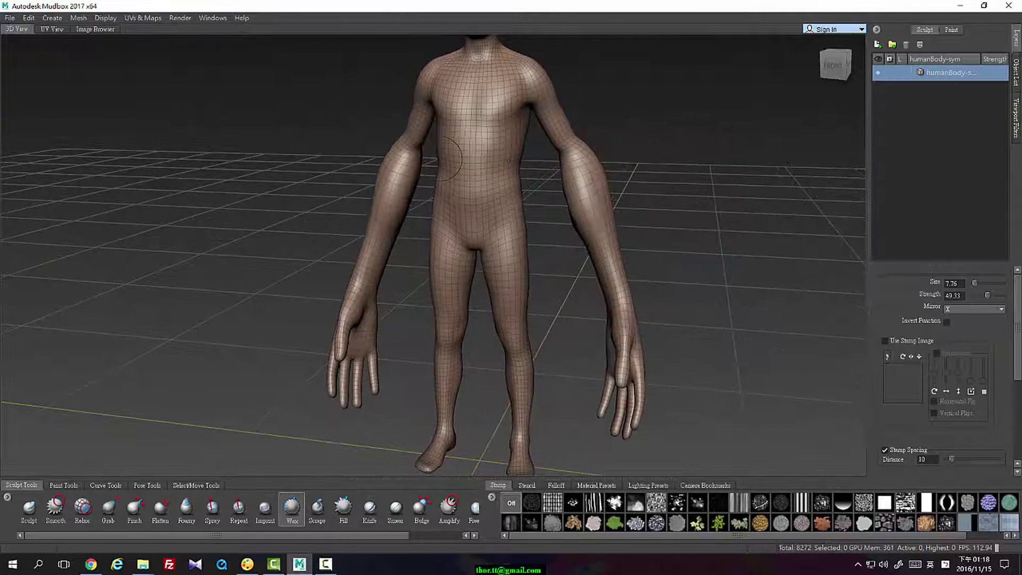
Step: Return to the posing tools and activate Create Joint on the symmetrical body
left_click(147, 486)
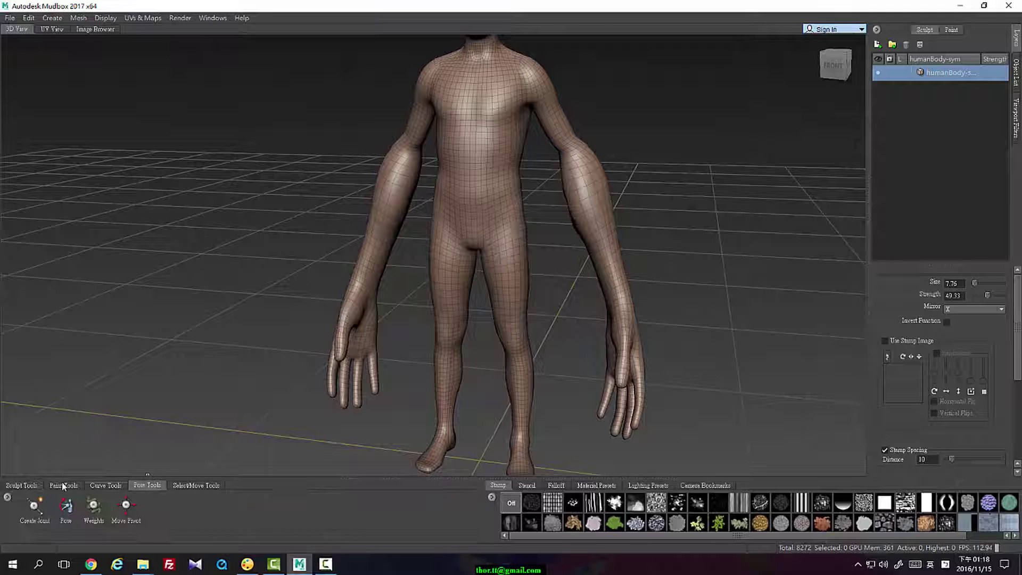
left_click(35, 509)
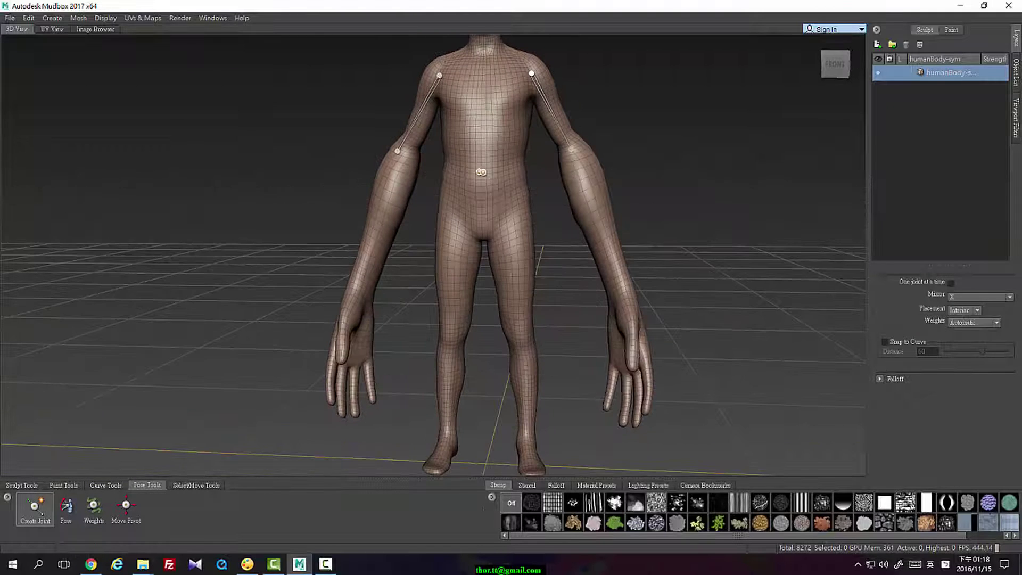
middle_click_drag(498, 179, 503, 207, "alt")
left_click_drag(536, 158, 522, 181, "alt")
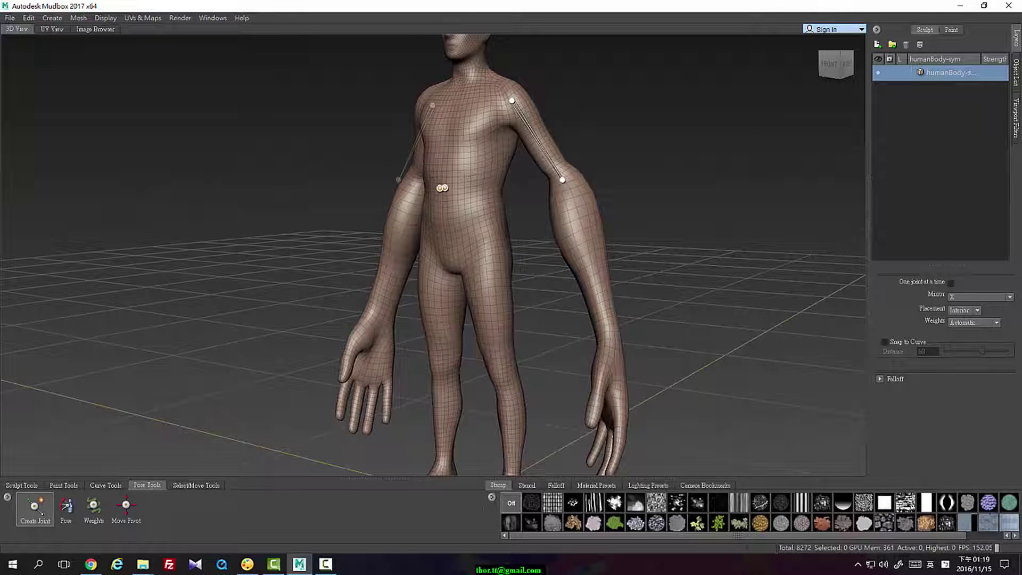
Step: Try to create a mirrored pair of off-centre joints at the waist covering the upper body, and undo them
left_click_drag(442, 188, 445, 135)
left_click_drag(474, 184, 592, 201, "alt")
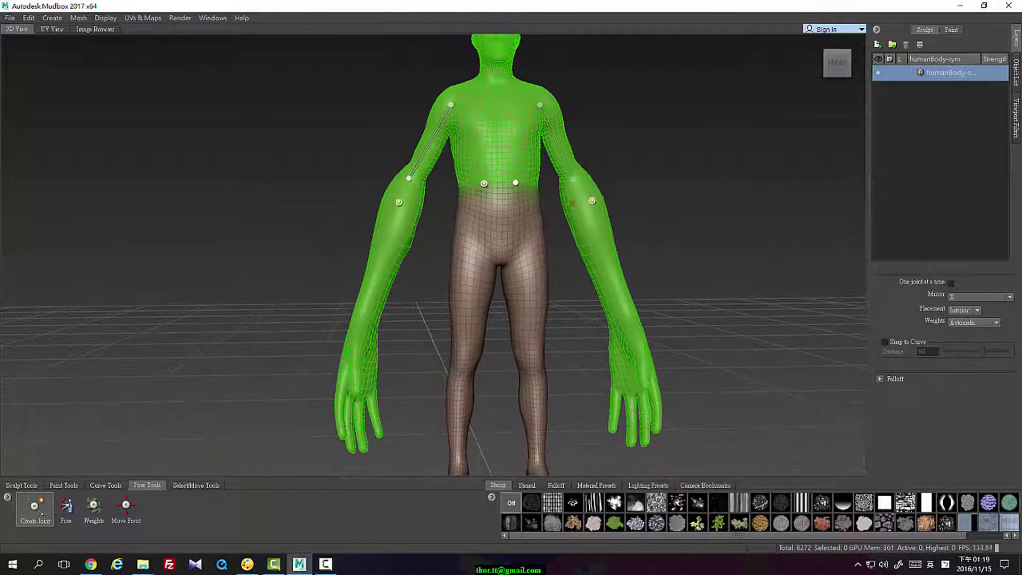
key("ctrl+z")
left_click_drag(488, 141, 516, 195, "alt")
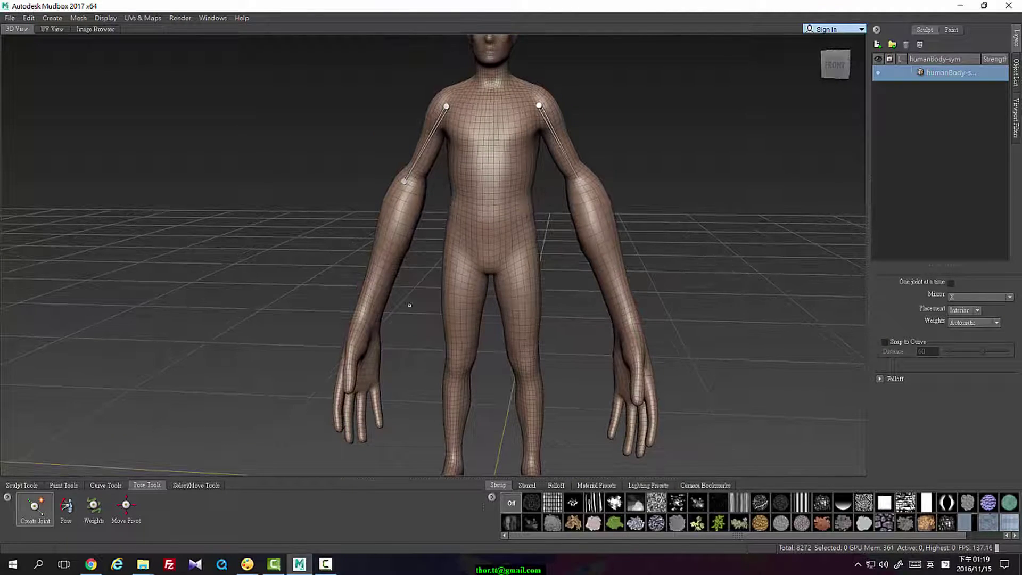
left_click_drag(860, 351, 647, 249, "alt")
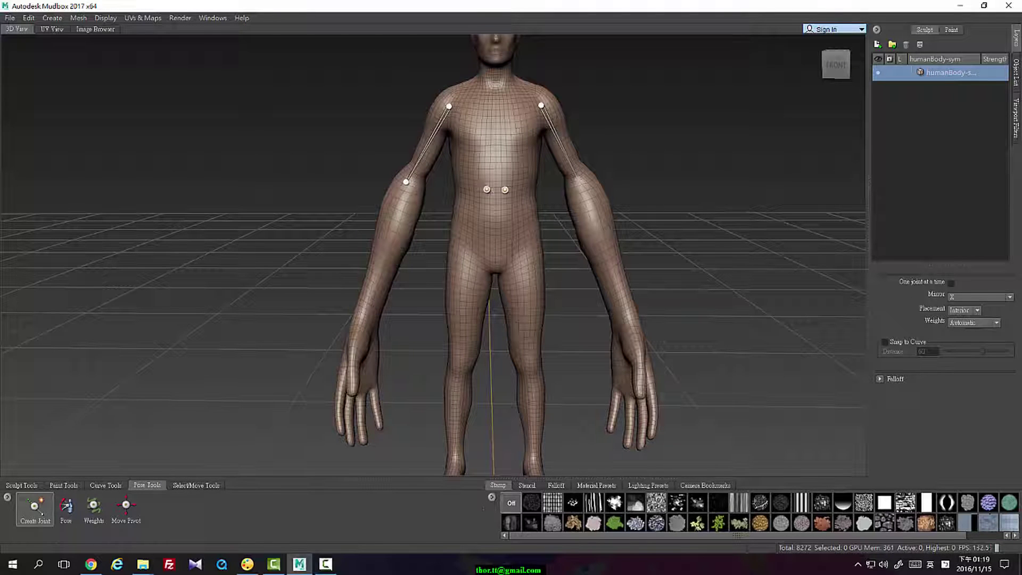
left_click_drag(506, 198, 508, 192, "alt")
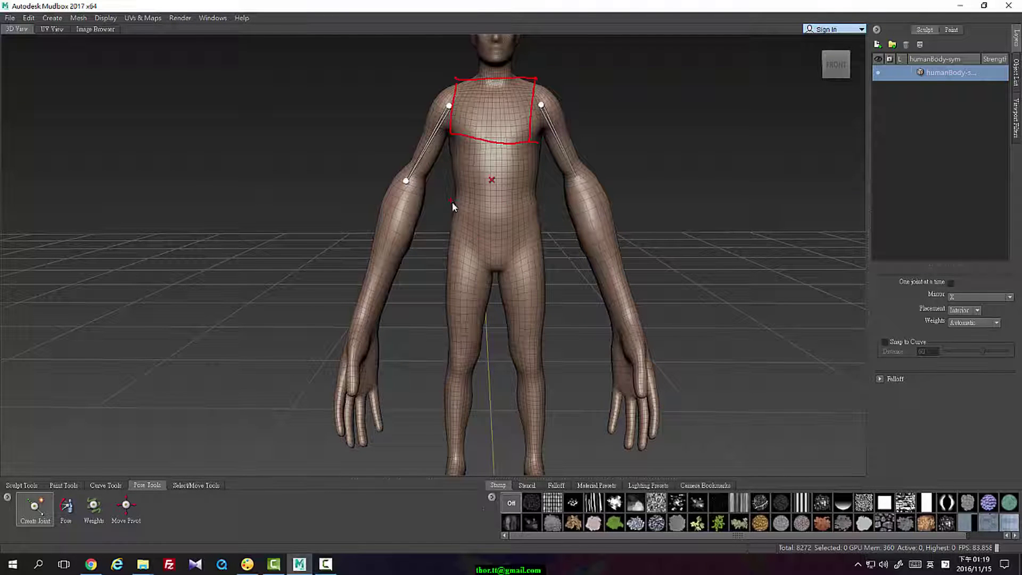
mouse_move(452, 202)
left_mouse_down()
mouse_move(446, 241)
mouse_move(525, 201)
left_mouse_up()
left_click_drag(455, 136, 444, 195)
mouse_move(544, 141)
left_mouse_down()
mouse_move(536, 150)
mouse_move(543, 196)
left_mouse_up()
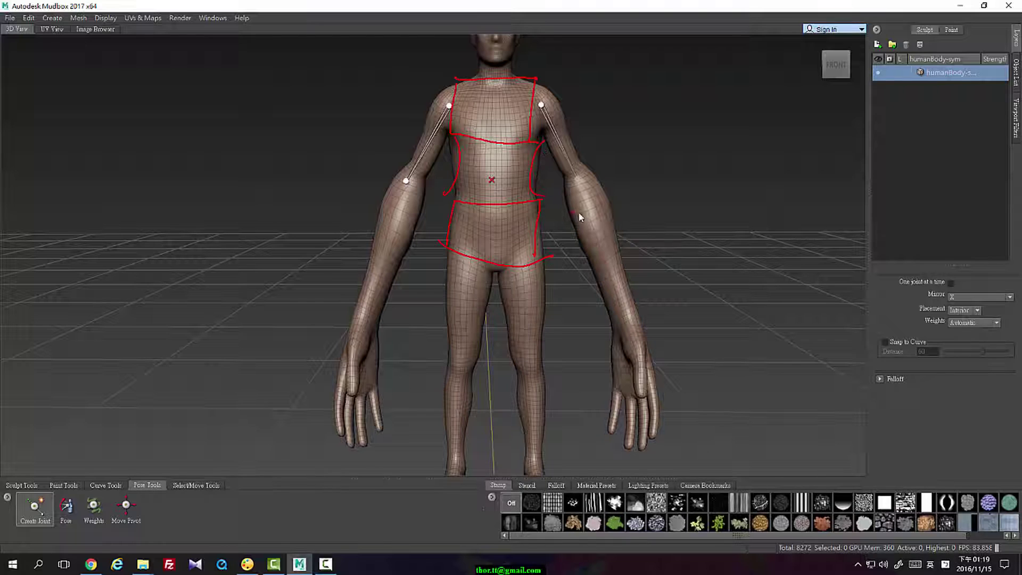
key("Escape")
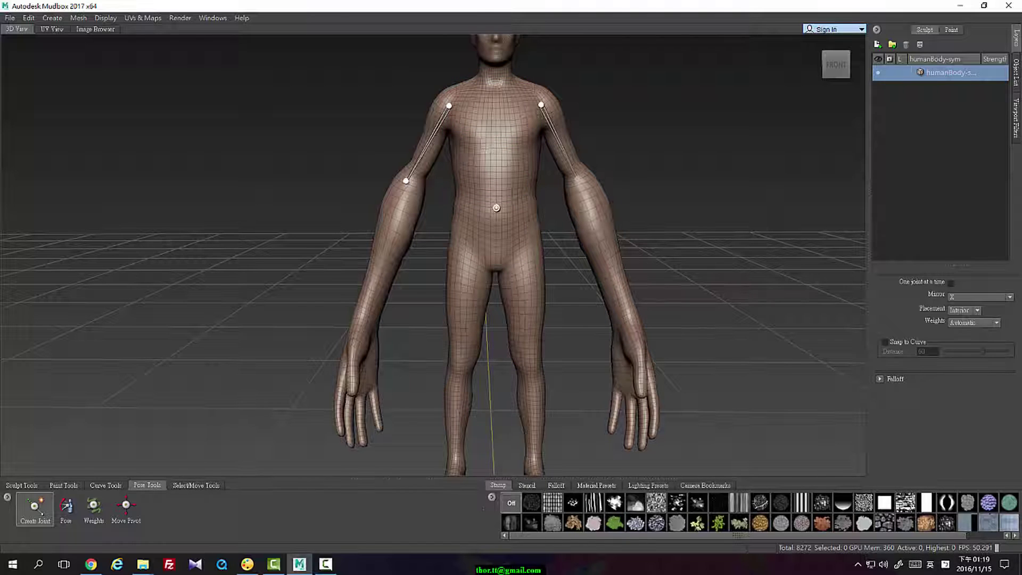
Step: Create a joint on the body's centre line at the waist, extending its influence up through the whole upper body
left_click_drag(497, 209, 497, 143)
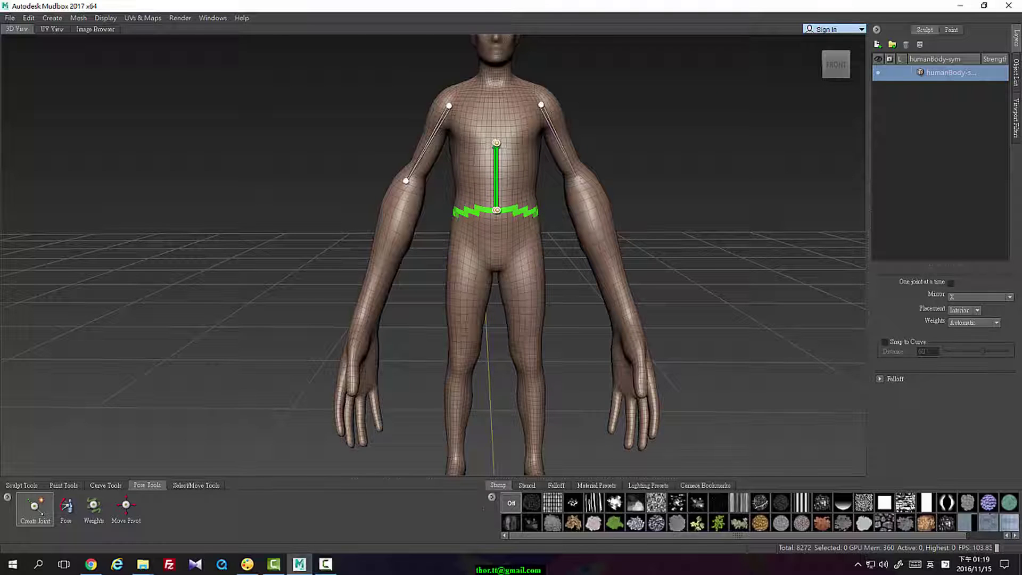
left_click_drag(593, 141, 554, 139, "alt")
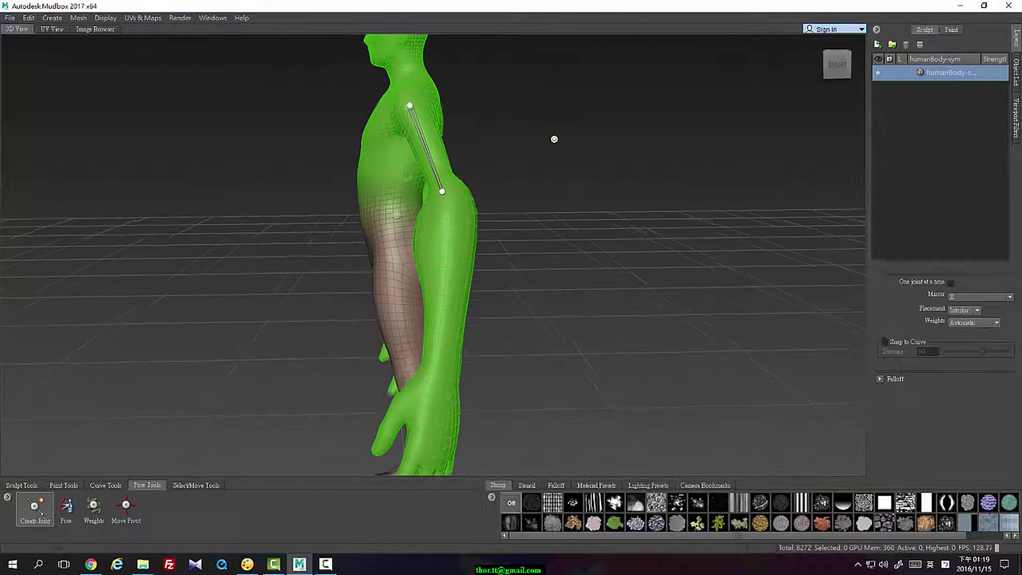
Step: With the Pose tool, select the waist joint and rotate the whole upper body forward about it
left_click(66, 506)
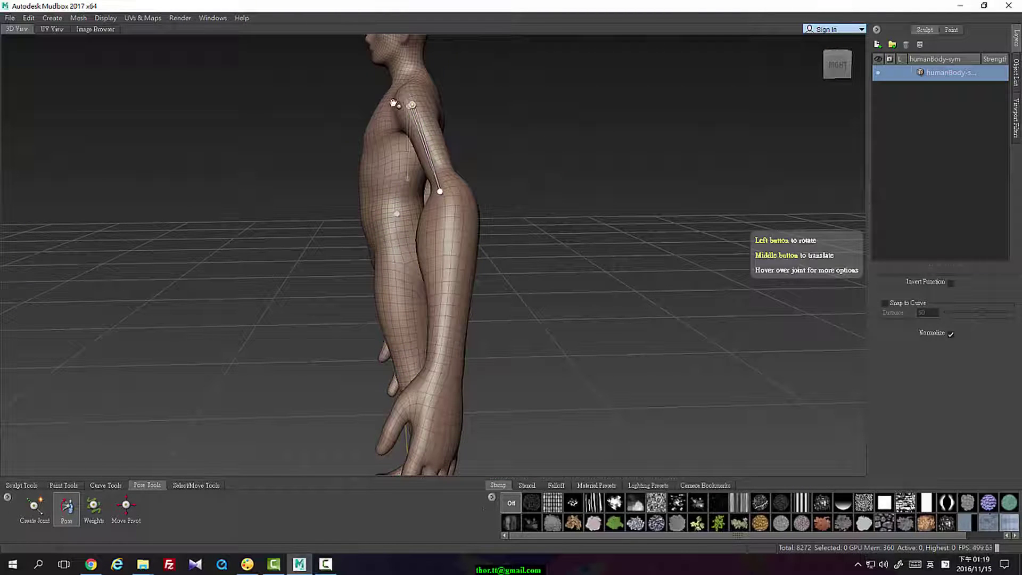
left_click(398, 216)
left_click(403, 214)
left_click(396, 213)
left_click_drag(380, 111, 345, 196)
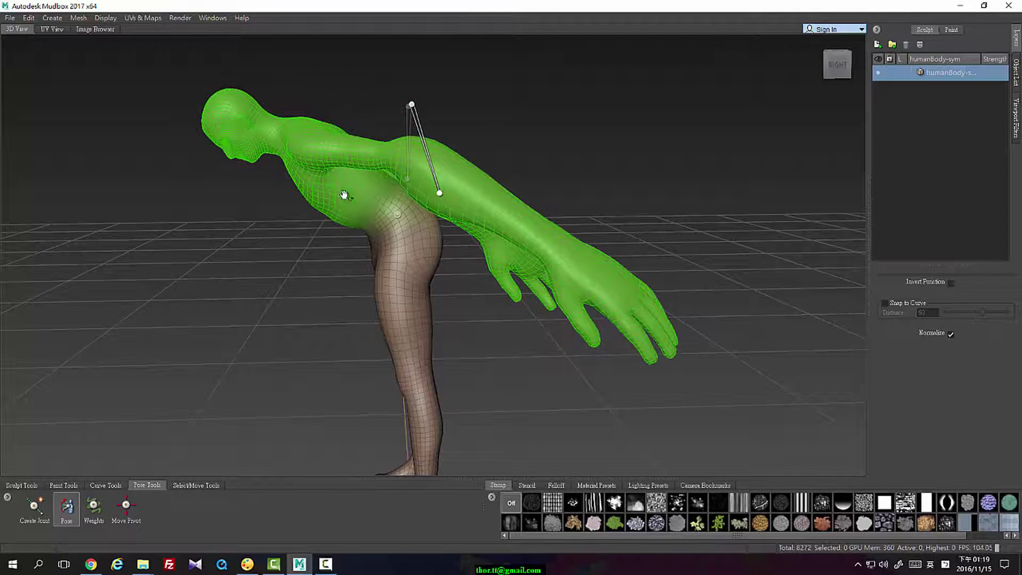
left_click_drag(556, 188, 445, 184, "alt")
left_click_drag(343, 140, 260, 345)
Step: Create a joint at the neck with its influence covering the head, and switch back to the Pose tool
left_click(38, 513)
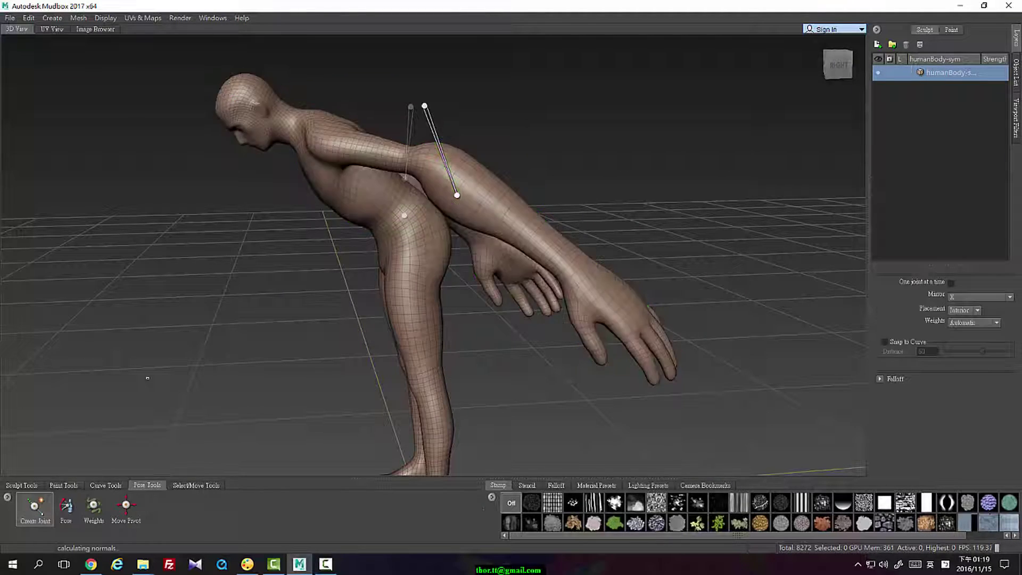
left_click_drag(392, 69, 376, 116, "alt")
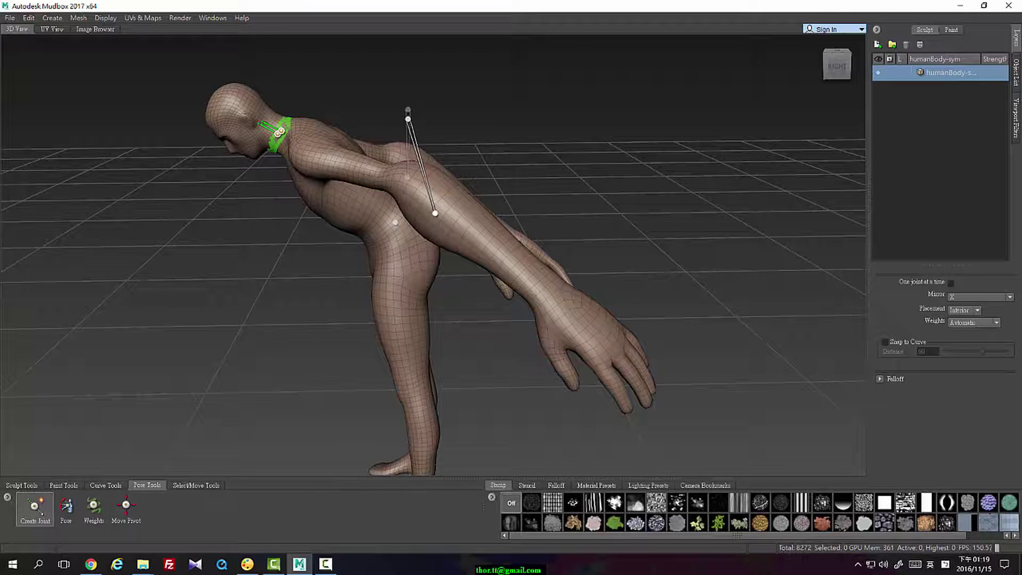
left_click_drag(260, 124, 238, 114)
left_click_drag(238, 114, 289, 140, "alt")
left_click(66, 508)
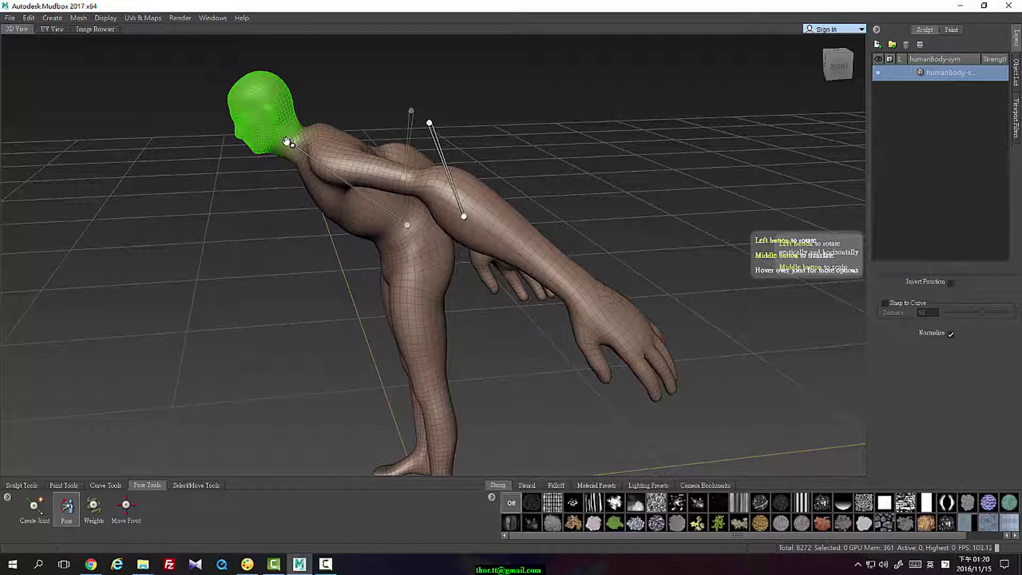
Step: Adjust the head's scale and rotation about the neck joint with the Pose tool
middle_click_drag(302, 142, 302, 140)
left_click_drag(302, 140, 286, 142)
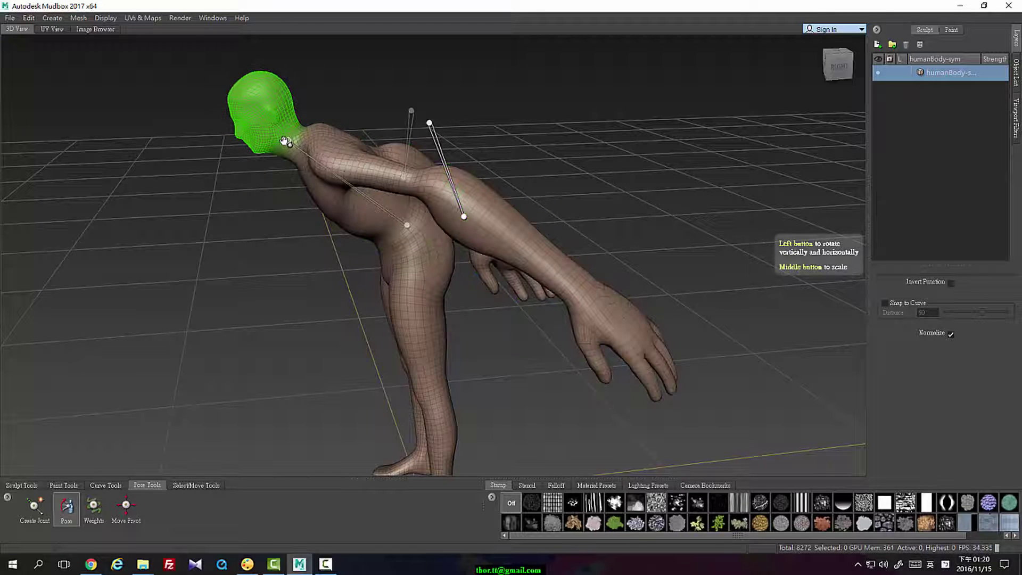
left_click_drag(480, 143, 420, 245, "alt")
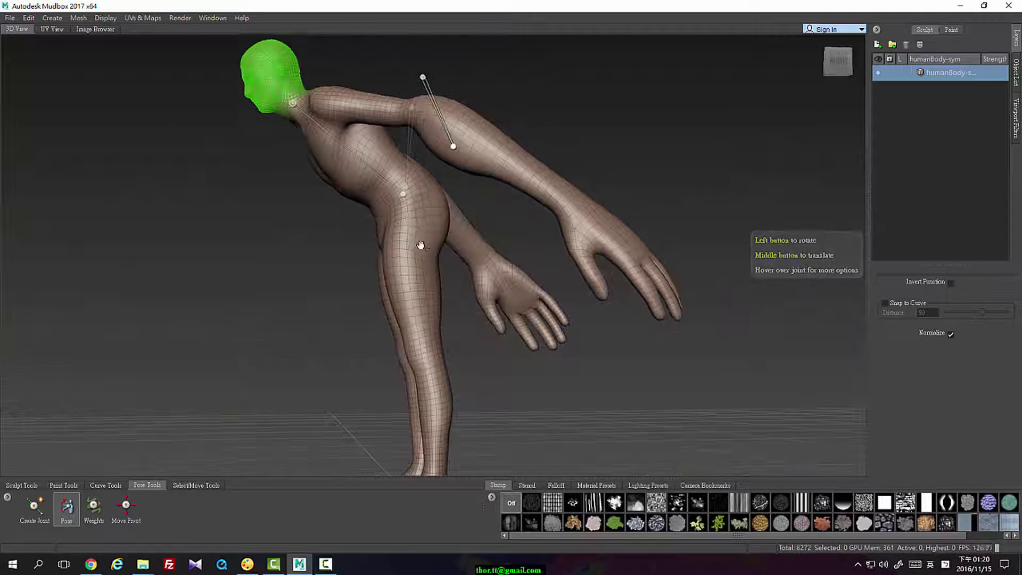
Step: Create a joint at the hips with its influence covering both legs, and rotate both legs forward about it
right_click_drag(421, 245, 429, 232, "alt")
middle_click_drag(429, 233, 433, 222, "alt")
left_click_drag(433, 221, 433, 229, "alt")
left_click(36, 509)
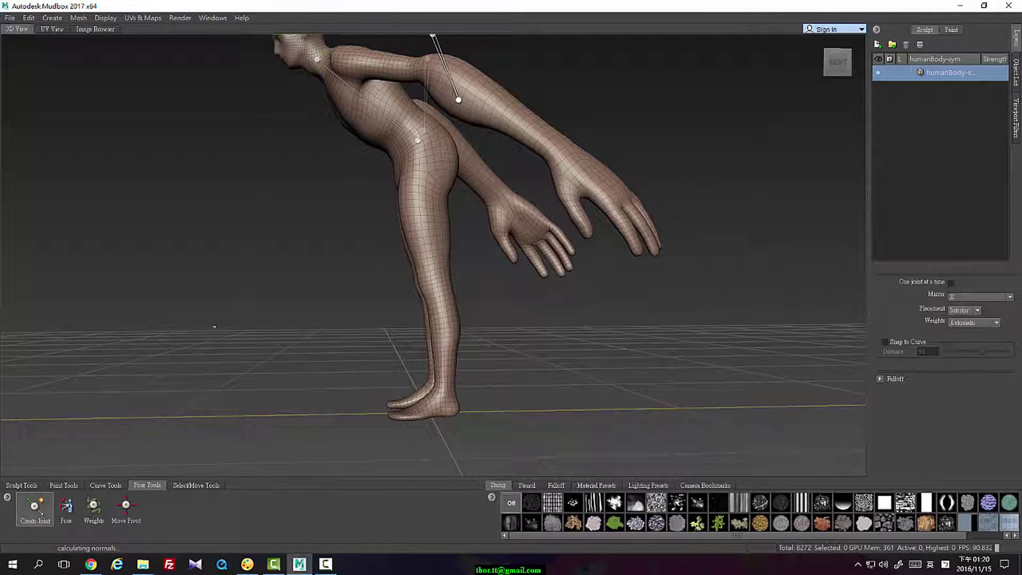
left_click_drag(427, 158, 424, 194)
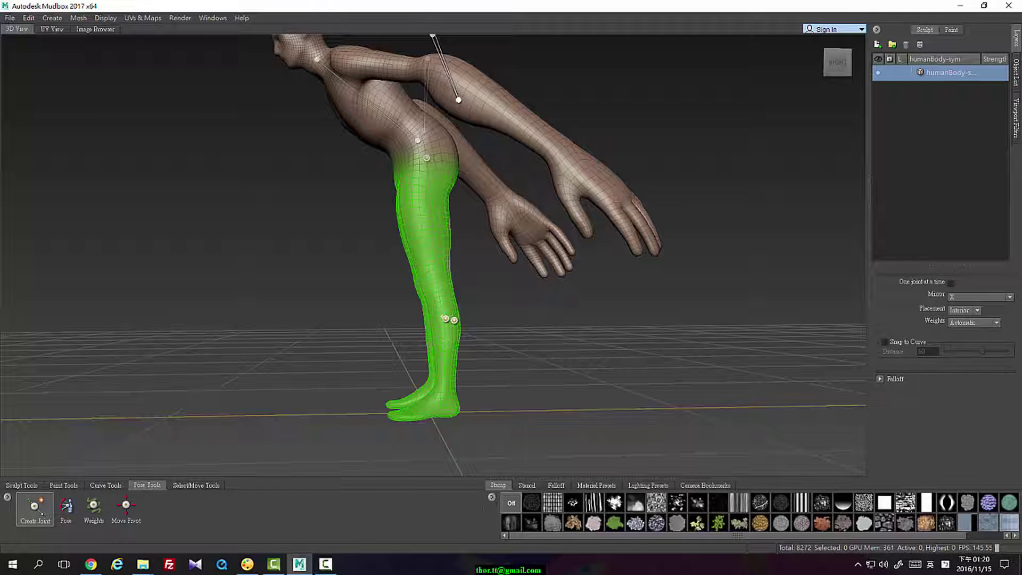
left_click(66, 505)
left_click_drag(457, 293, 330, 259)
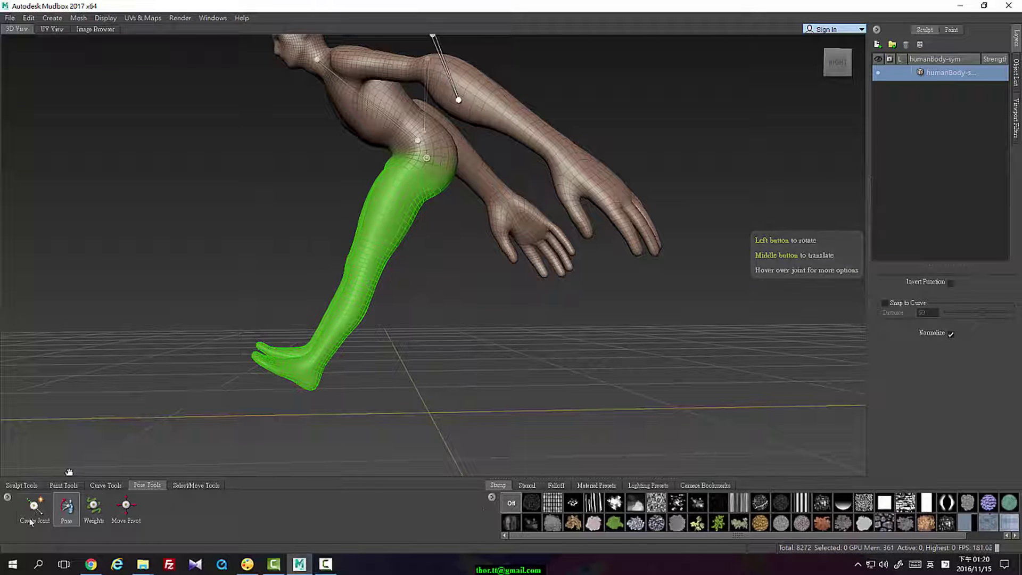
Step: Create mirrored knee joints with influence over the lower legs, and rotate the character's left lower leg backward with the Pose tool
left_click(36, 507)
left_click(365, 267)
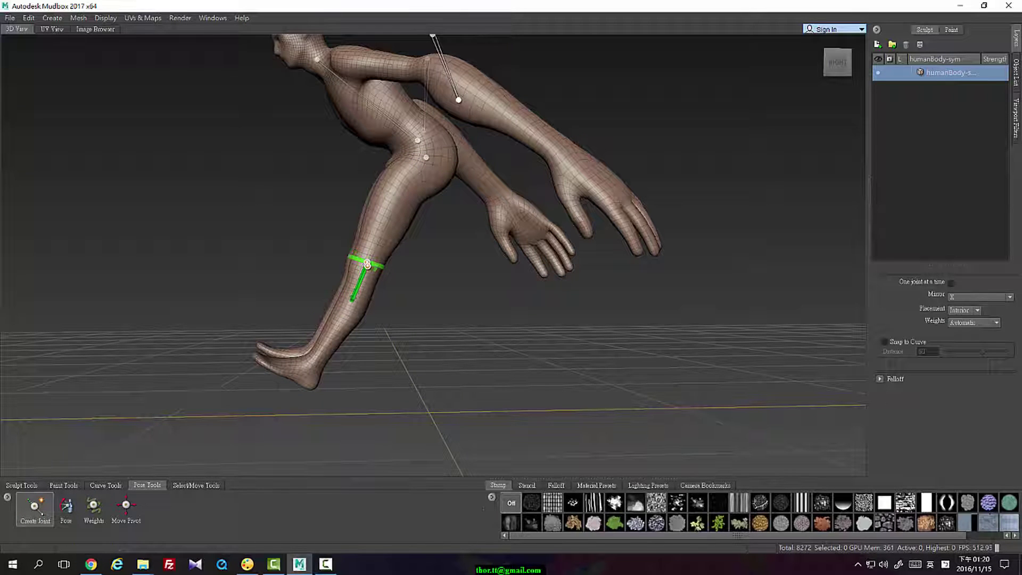
left_click(360, 288)
left_click(67, 508)
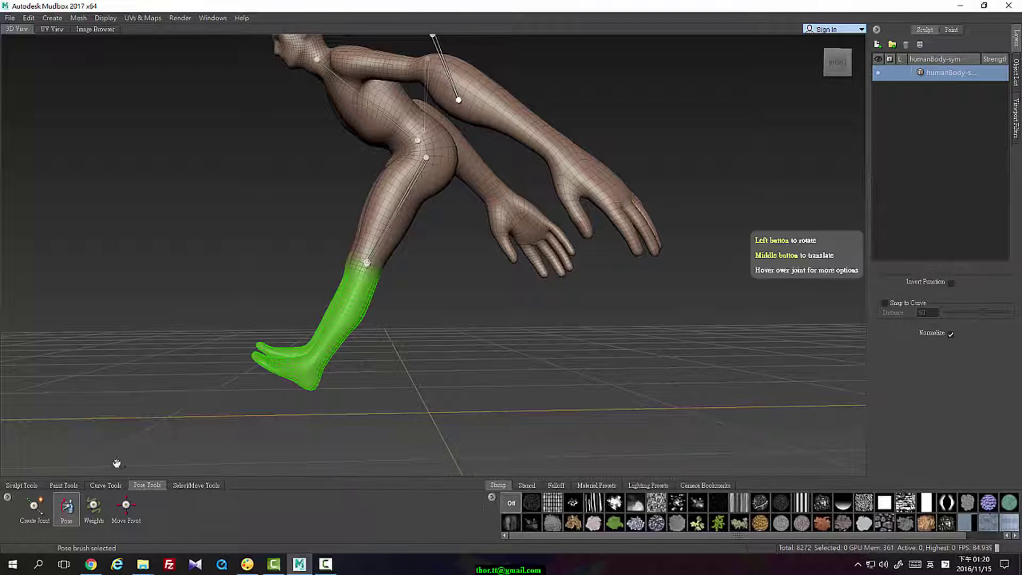
left_click_drag(403, 291, 422, 295, "alt")
left_click_drag(333, 327, 500, 351)
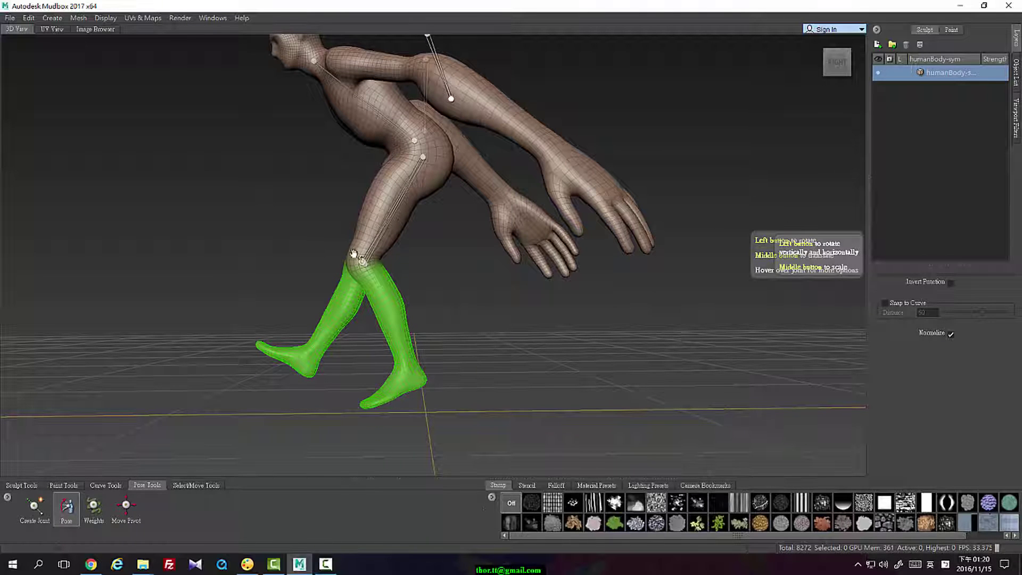
Step: Enlarge the character's left lower leg about its knee joint, and adjust the leg's pose slightly
mouse_move(364, 265)
left_mouse_down()
mouse_move(372, 232)
mouse_move(375, 268)
left_mouse_up()
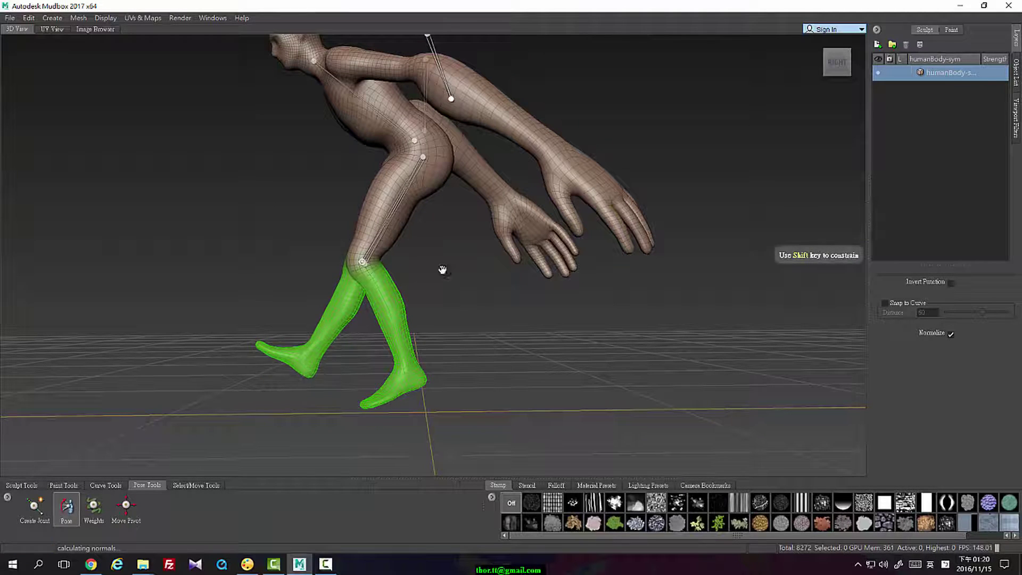
left_click_drag(444, 270, 566, 272, "alt")
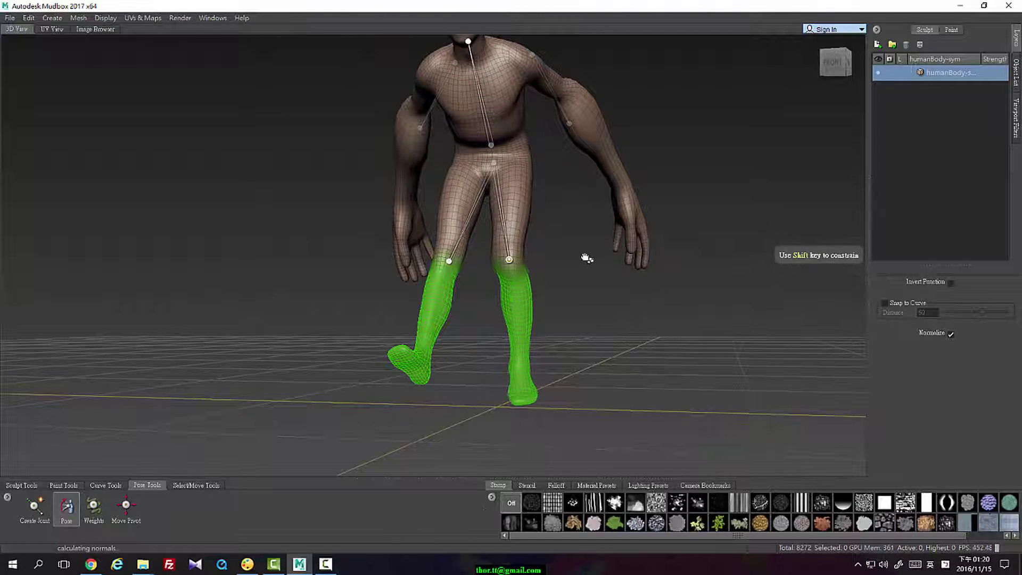
left_click_drag(793, 237, 693, 234)
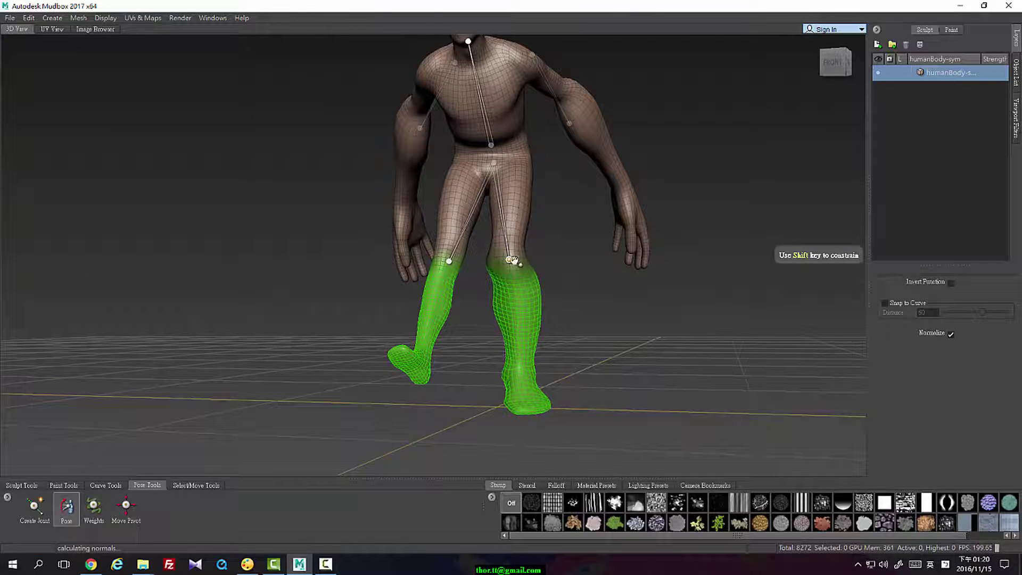
left_click_drag(616, 265, 356, 262, "alt")
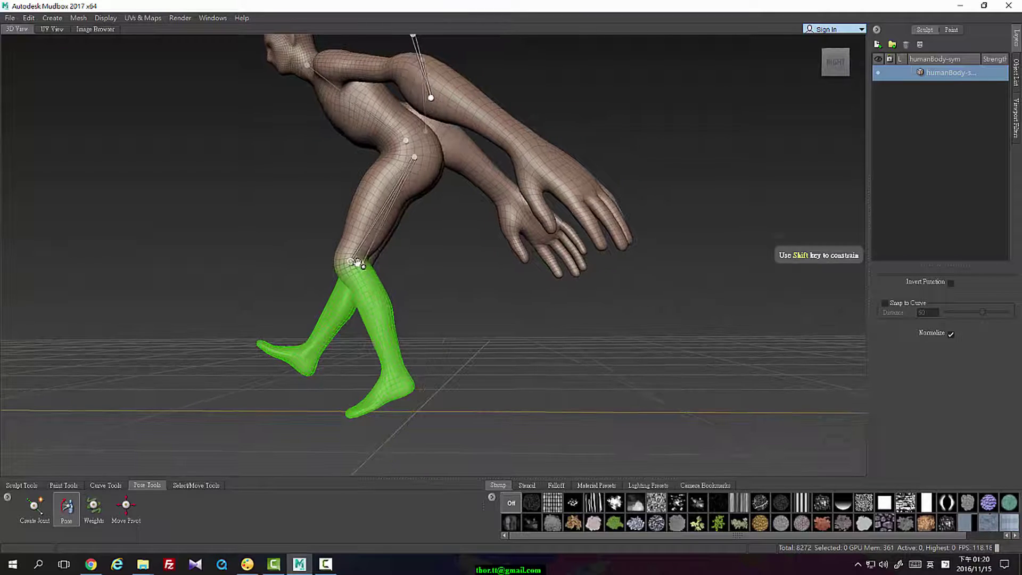
left_click_drag(680, 265, 374, 210, "alt")
right_click_drag(419, 247, 450, 270, "alt")
middle_click_drag(409, 287, 462, 264, "alt")
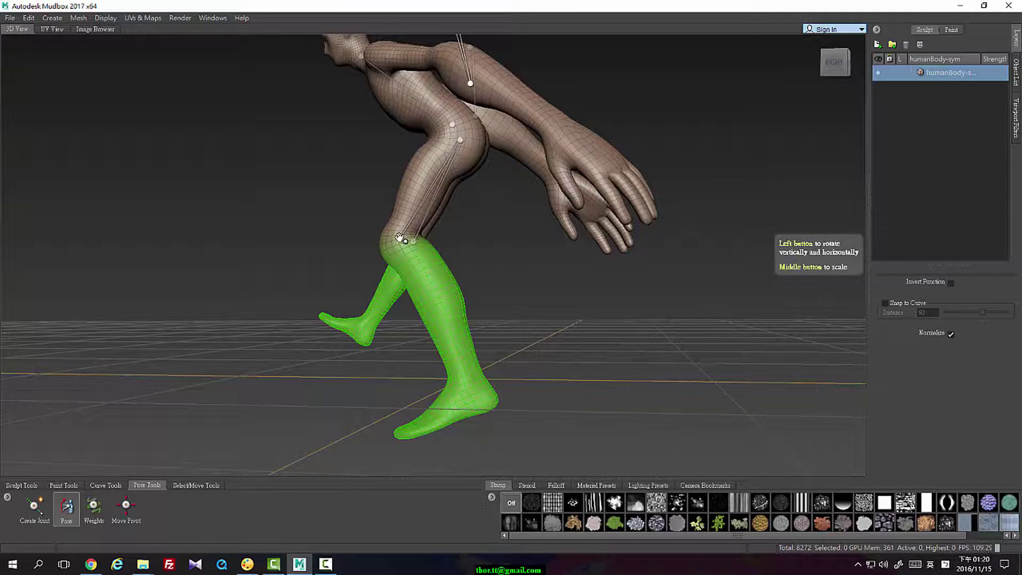
left_click_drag(399, 238, 404, 231)
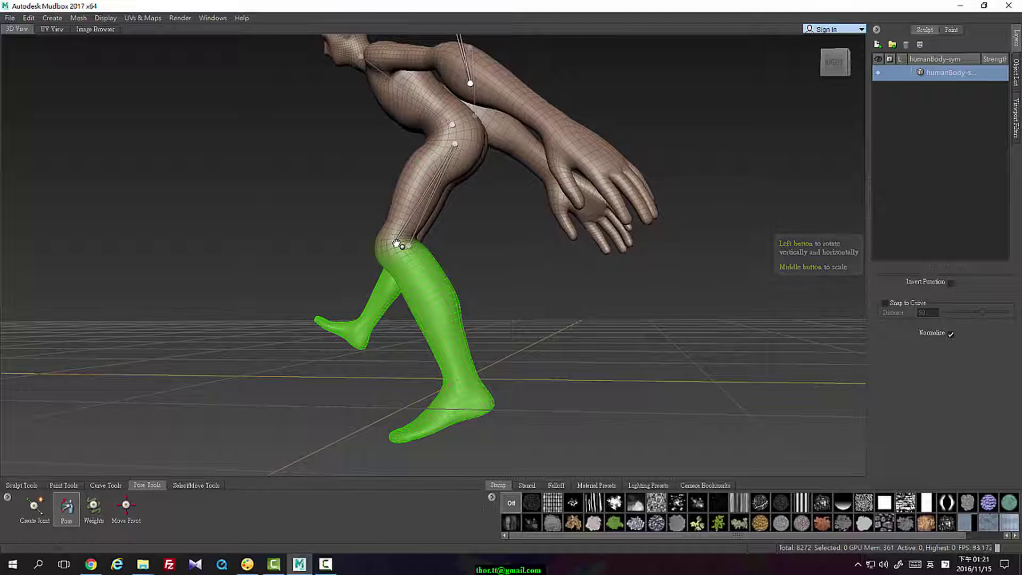
Step: Select the hip joint, try posing both legs about it, and undo the change
left_click_drag(452, 253, 617, 244, "alt")
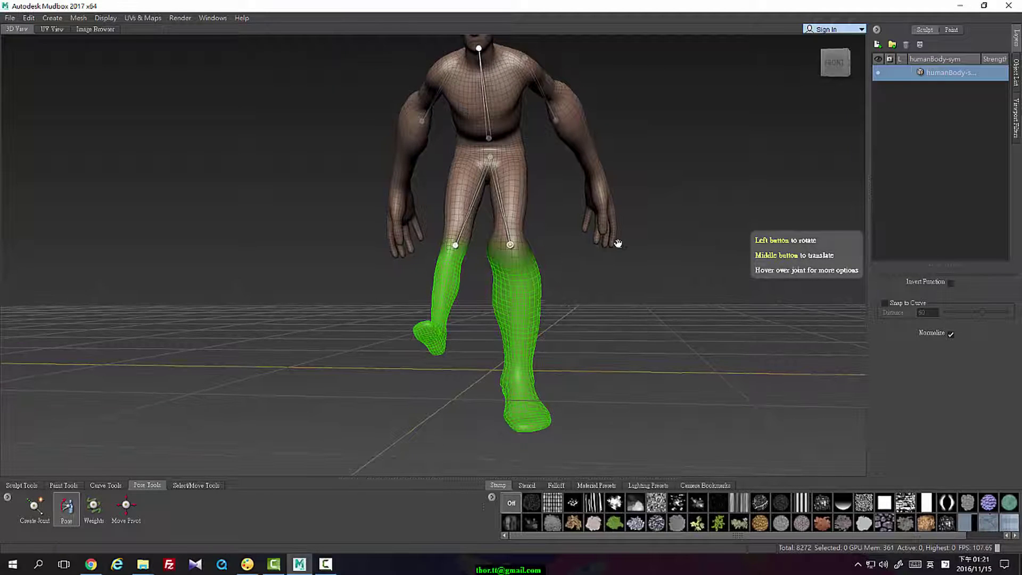
left_click_drag(511, 244, 528, 189)
left_click(492, 158)
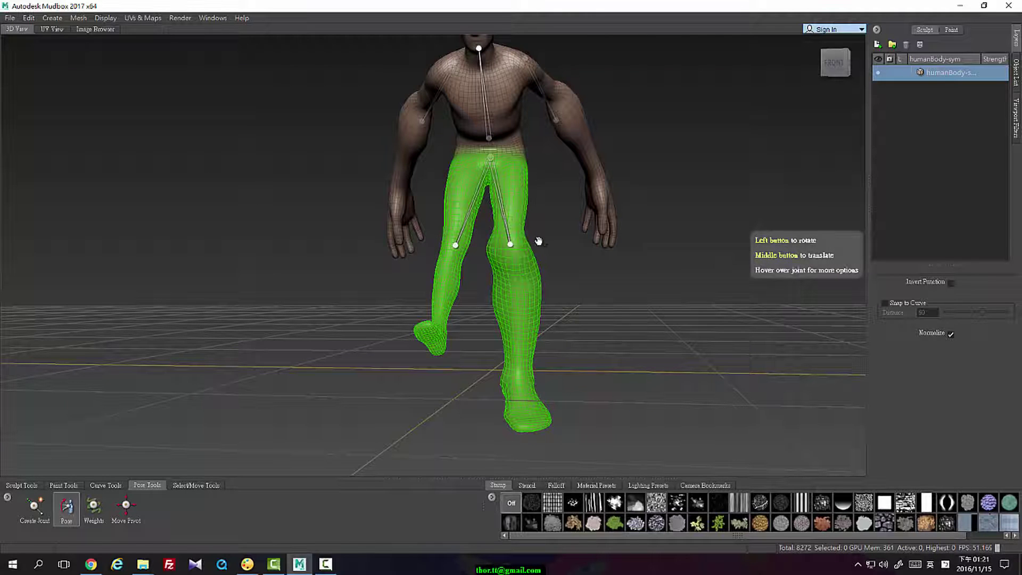
mouse_move(539, 241)
left_mouse_down()
mouse_move(577, 239)
mouse_move(535, 251)
left_mouse_up()
key("ctrl+z")
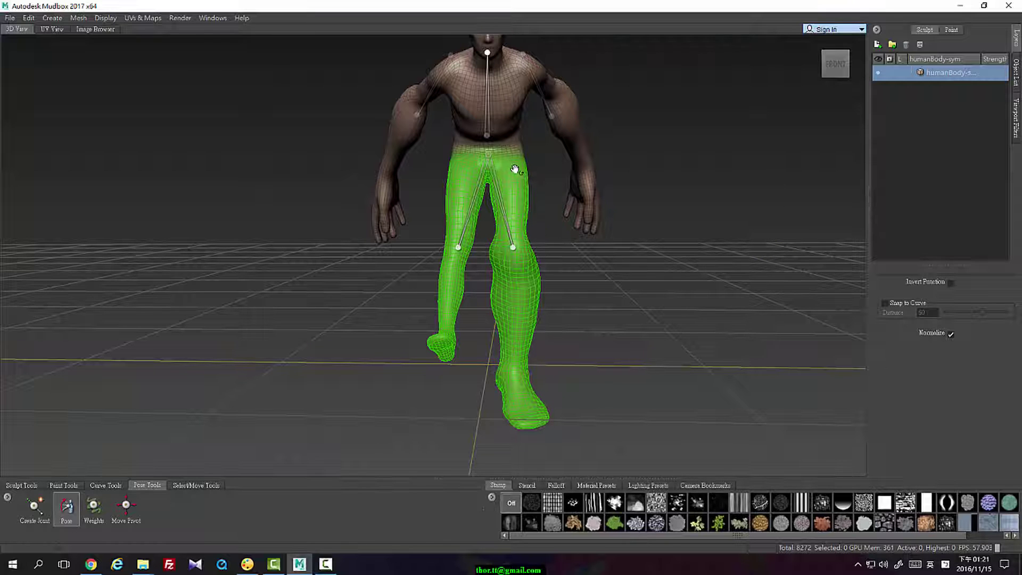
left_click_drag(574, 219, 469, 231, "alt")
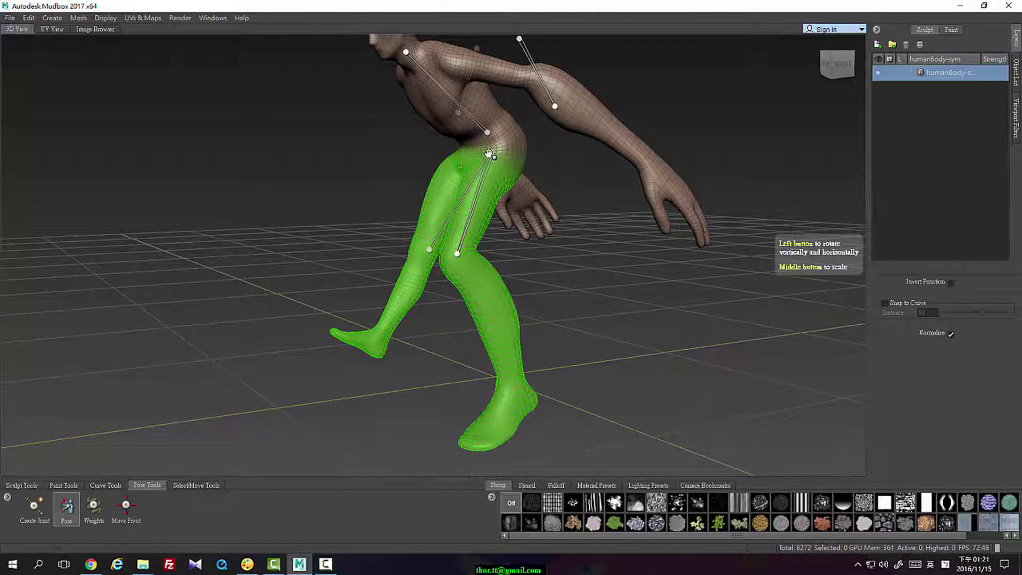
Step: Try to create a mirrored pair of joints at the tops of the thighs covering both legs, and remove them
left_click(35, 506)
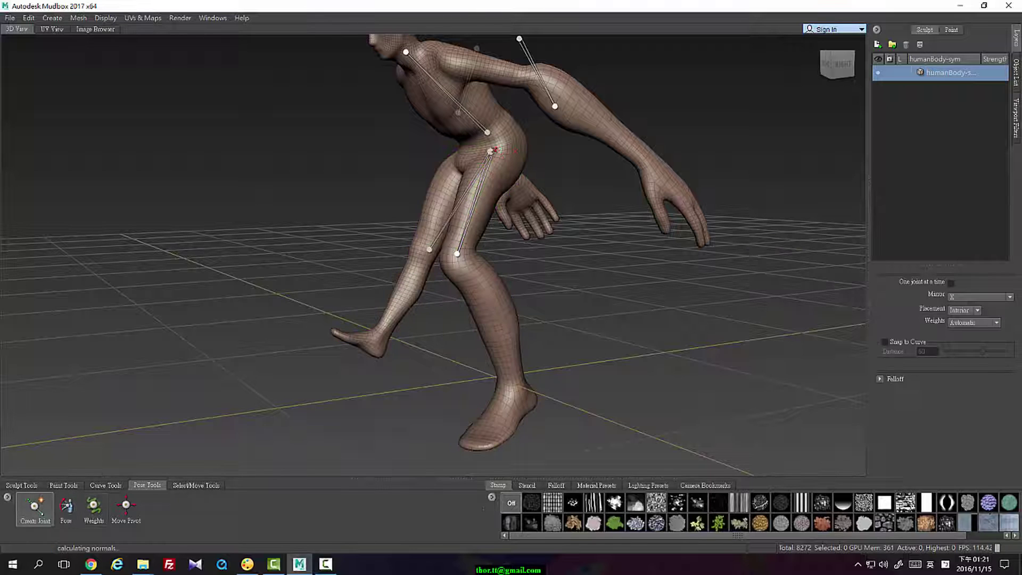
left_click_drag(496, 150, 573, 213, "alt")
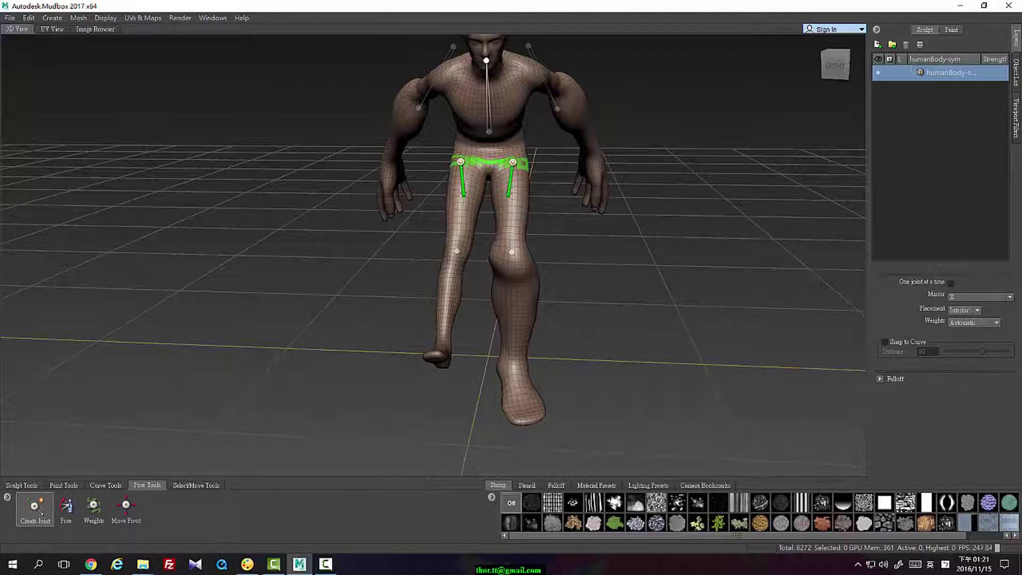
left_click_drag(517, 200, 550, 186)
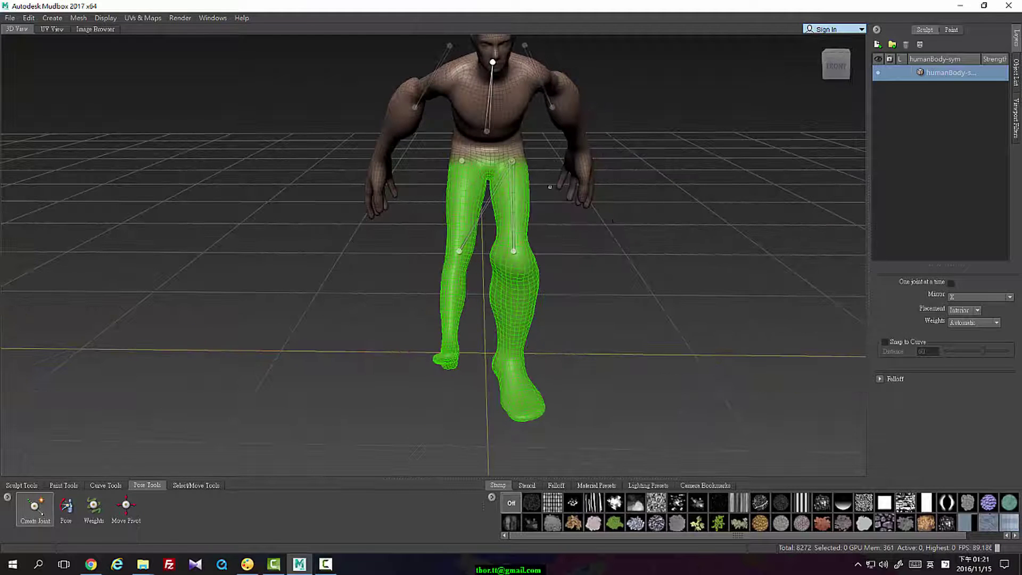
key("Delete")
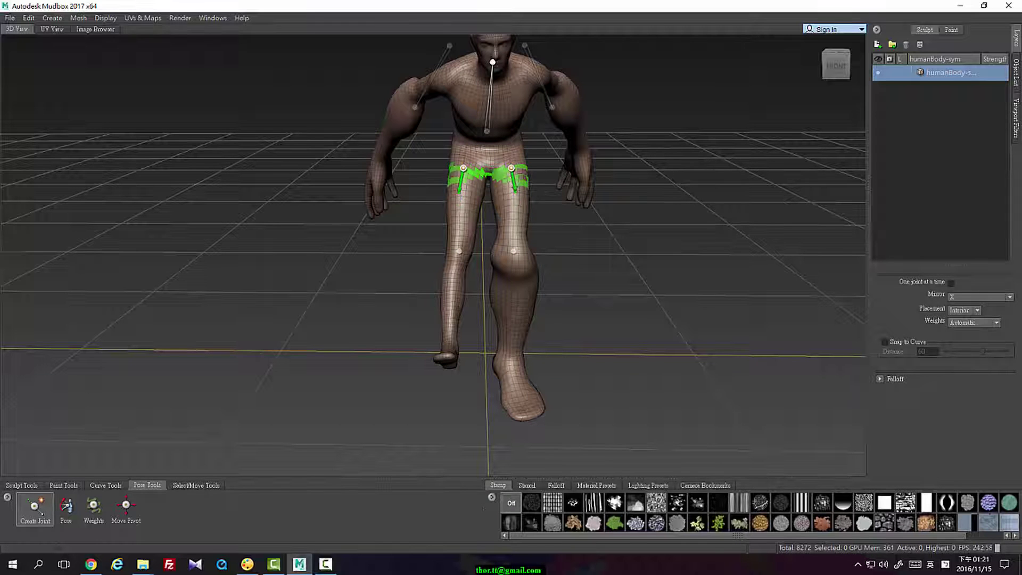
Step: Create a mirrored pair of joints slightly lower on the thighs without the knee joints, and try posing both legs
left_click_drag(609, 236, 617, 244, "alt")
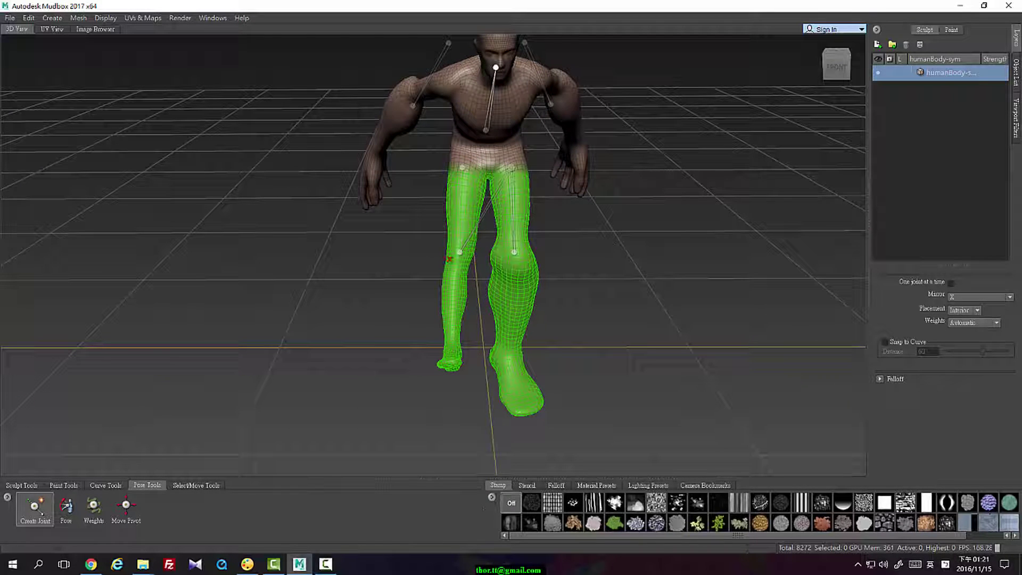
key("ctrl+z")
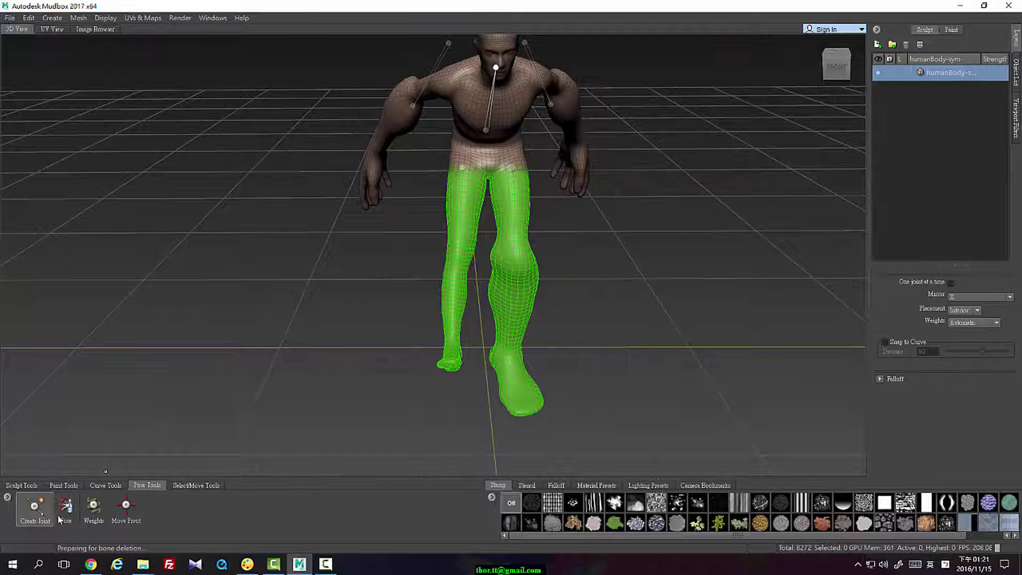
left_click(65, 508)
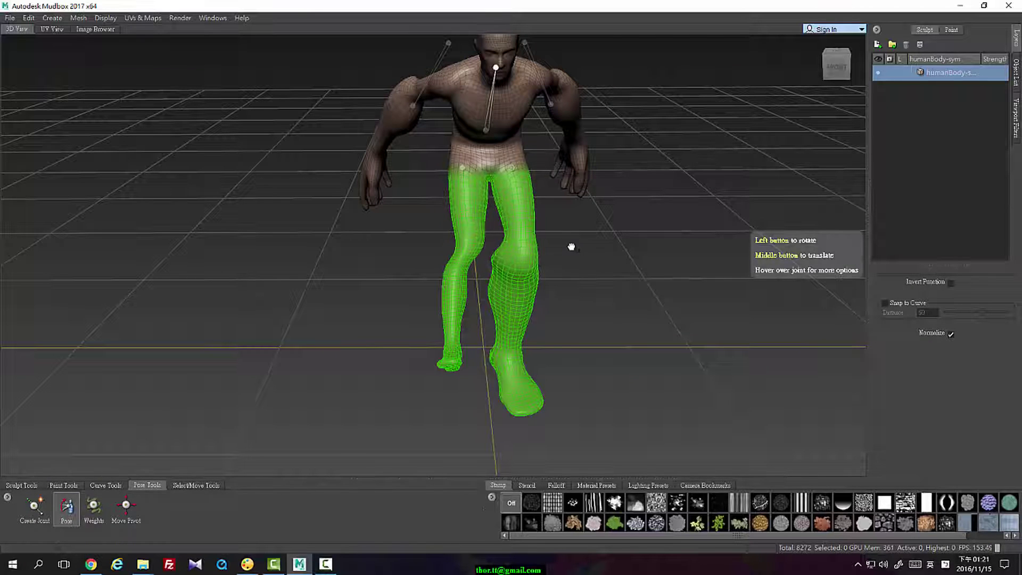
Step: Revert the test pose of the thighs and delete the mirrored thigh joints
left_click(23, 523)
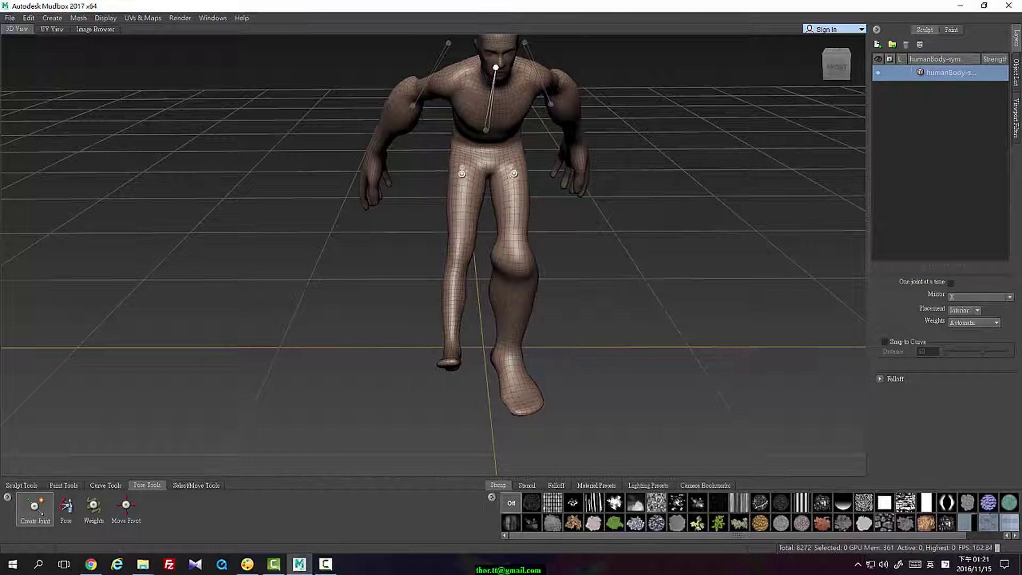
left_click_drag(562, 191, 505, 173, "alt")
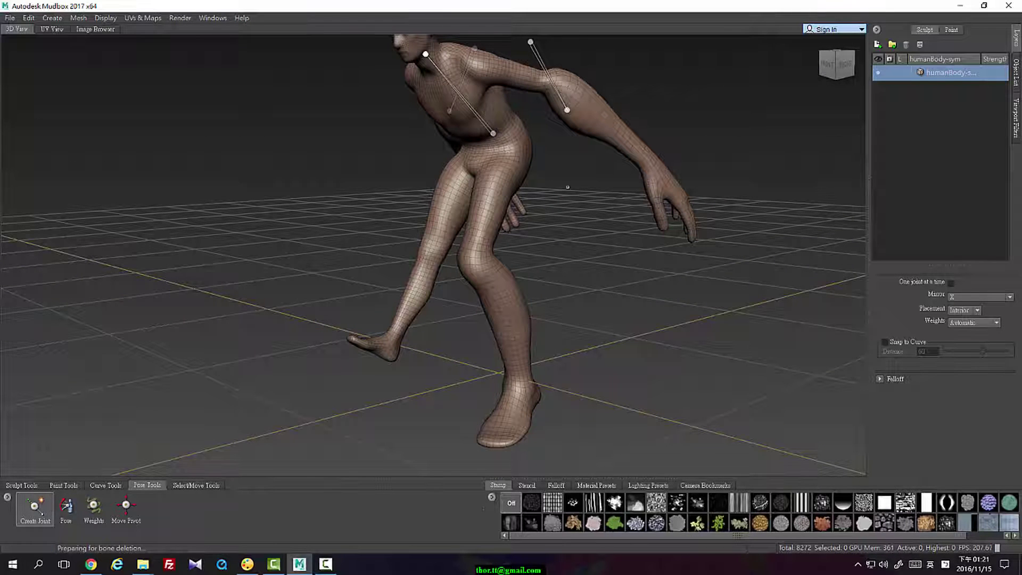
left_click_drag(568, 187, 657, 255, "alt")
key("ctrl+z")
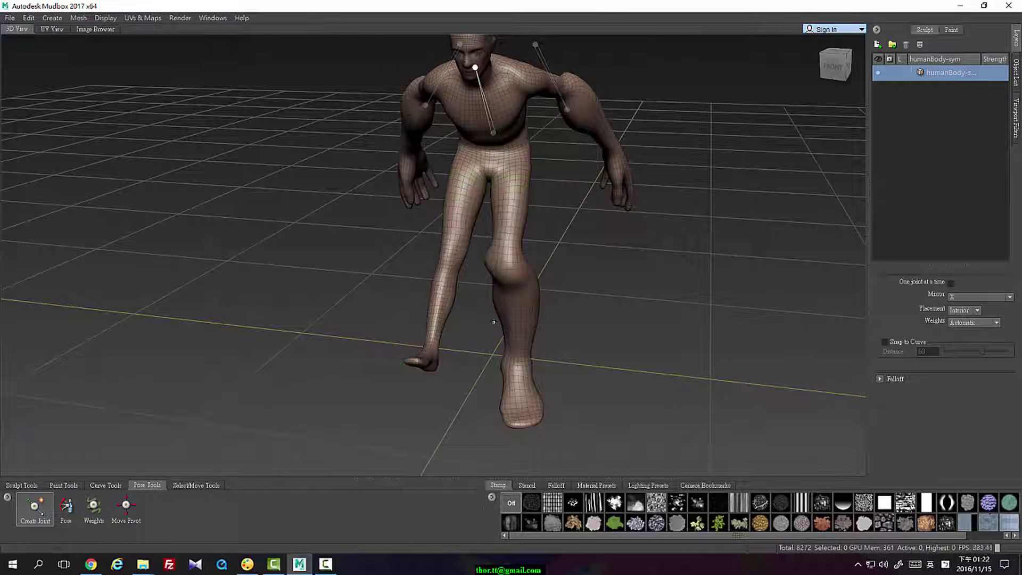
Step: Turn joint mirroring off and create a single joint on the character's left upper thigh, with its influence covering that leg
left_click(976, 298)
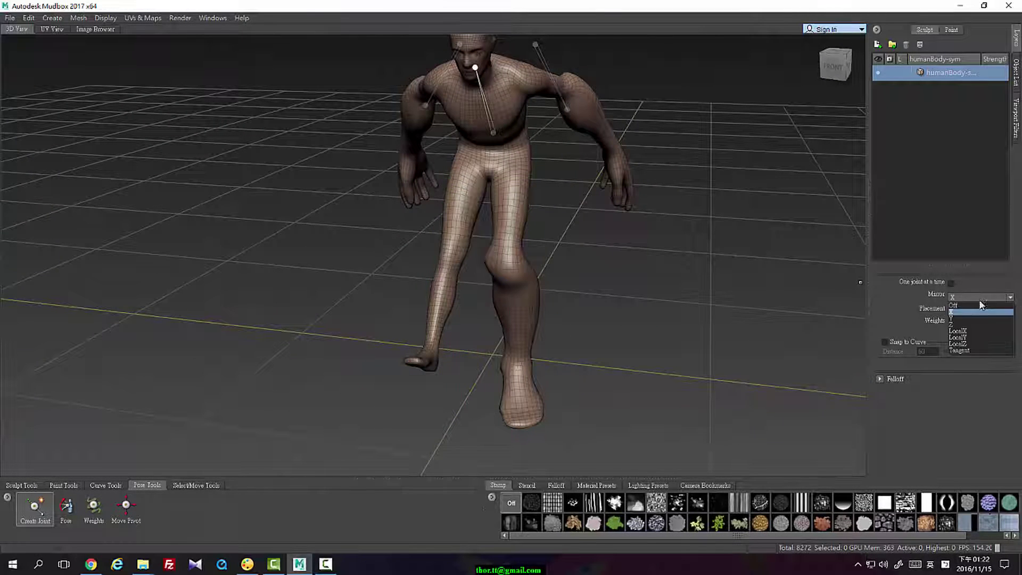
left_click(964, 312)
left_click_drag(550, 201, 382, 193, "alt")
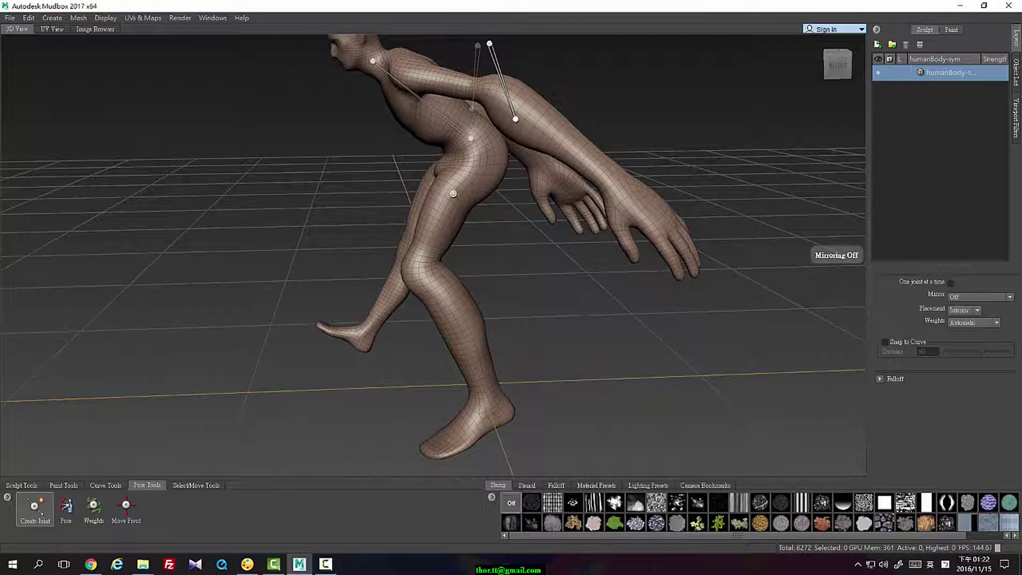
left_click(457, 190)
left_click_drag(439, 220, 516, 219)
key("ctrl+z")
left_click_drag(646, 262, 575, 235, "alt")
Step: Rotate the character's left leg outward about its thigh joint with the Pose tool
left_click(66, 509)
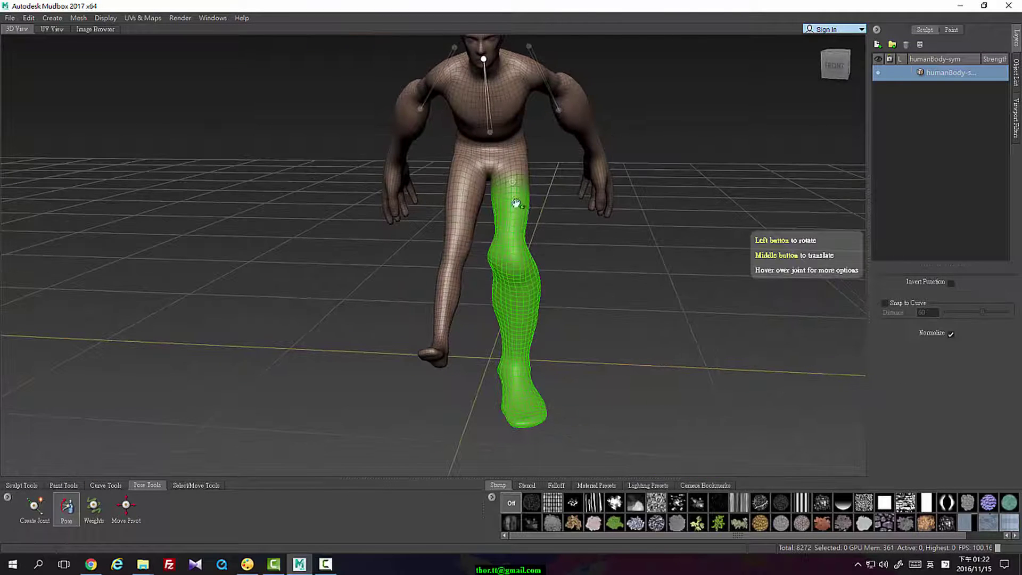
left_click_drag(513, 184, 541, 201)
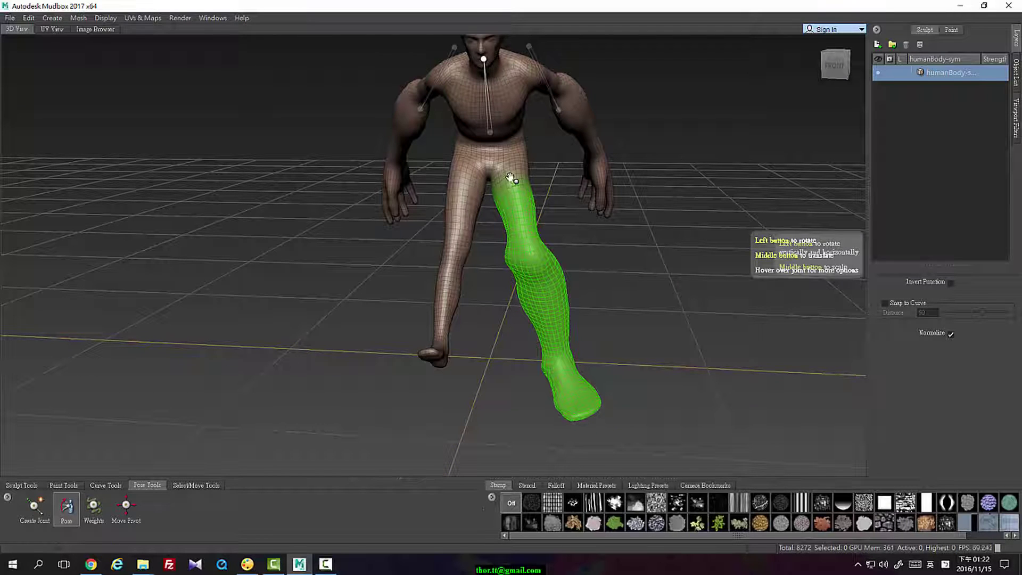
left_click_drag(519, 180, 145, 471)
Step: Create a joint at the character's left knee covering the lower leg, and rotate the lower leg inward with the Pose tool
left_click(34, 514)
left_click_drag(586, 170, 687, 357, "alt")
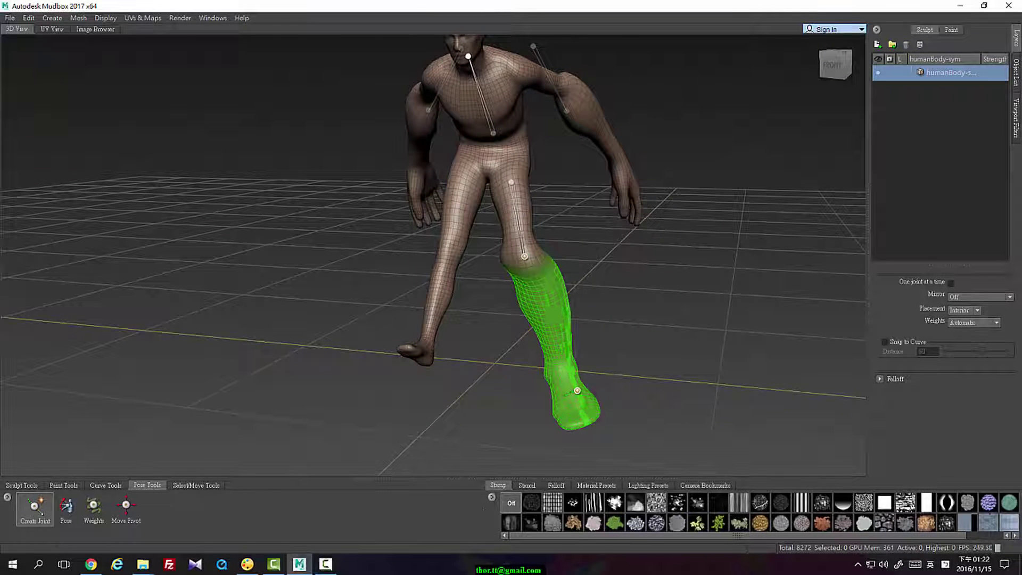
left_click(76, 521)
left_click_drag(563, 369, 525, 371)
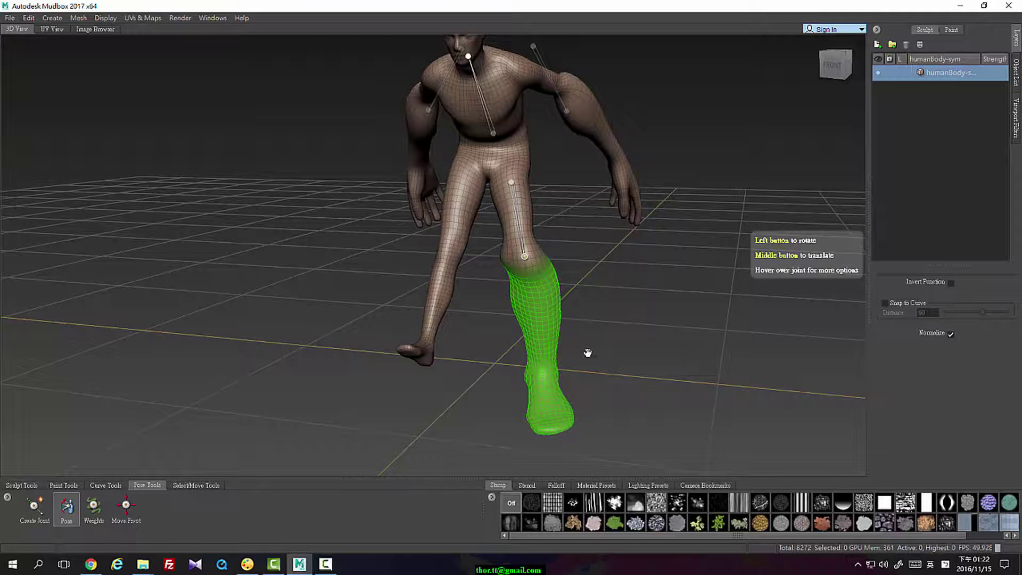
left_click_drag(588, 353, 372, 345, "alt")
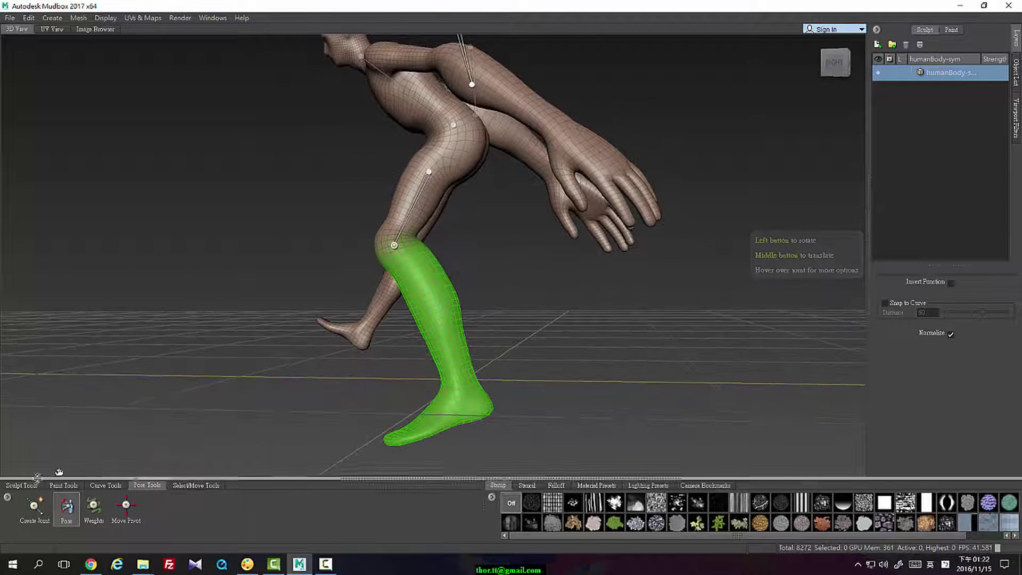
Step: Create a joint at the character's left ankle with its influence covering the foot, and rotate the foot with the Pose tool
left_click(35, 507)
left_click(459, 386)
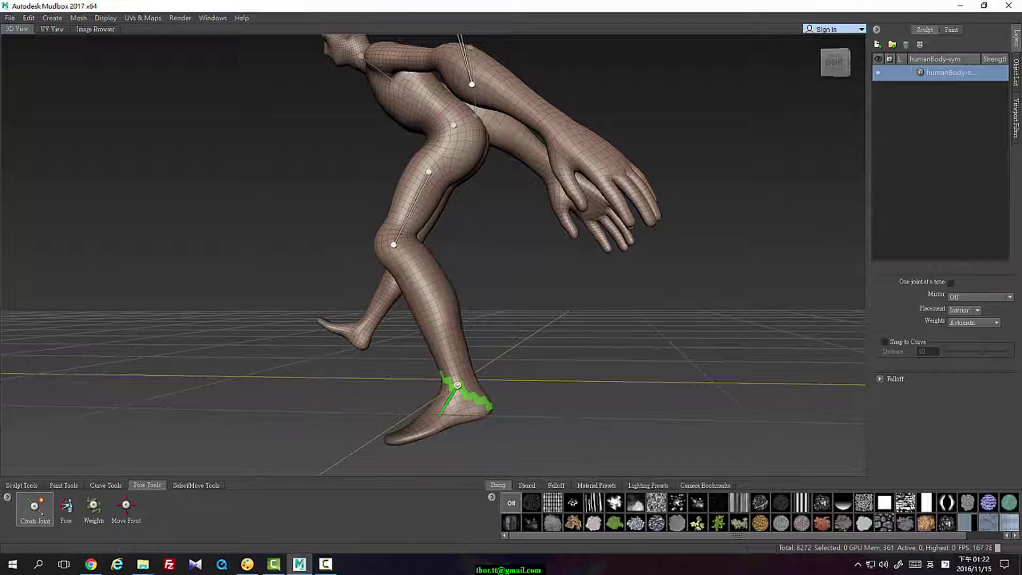
key("ctrl+z")
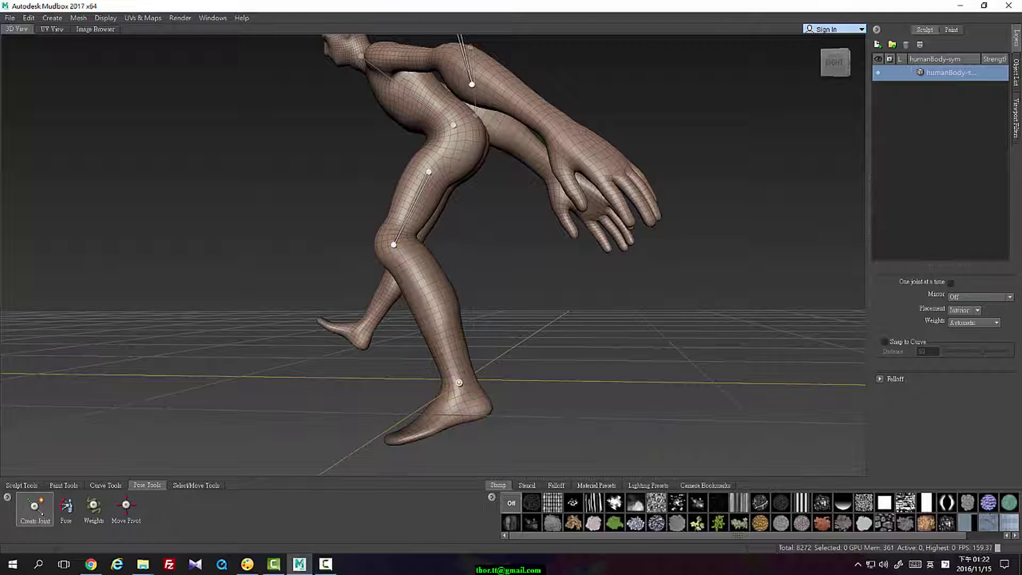
left_click(458, 381)
left_click(65, 506)
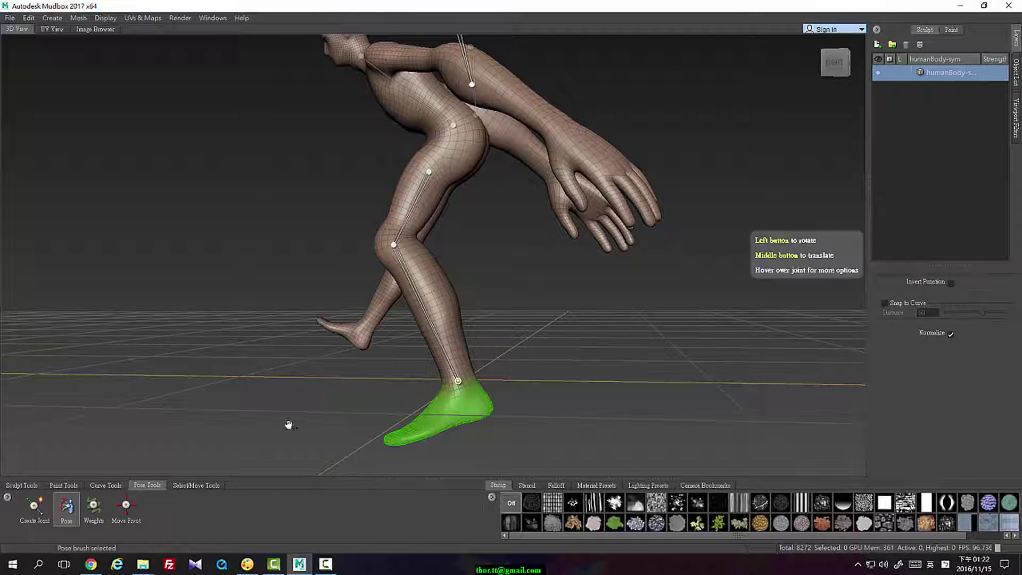
left_click_drag(445, 414, 421, 411)
Step: Try translating the left lower leg at its knee joint with the Pose tool, and undo the move
left_click_drag(461, 385, 654, 389, "alt")
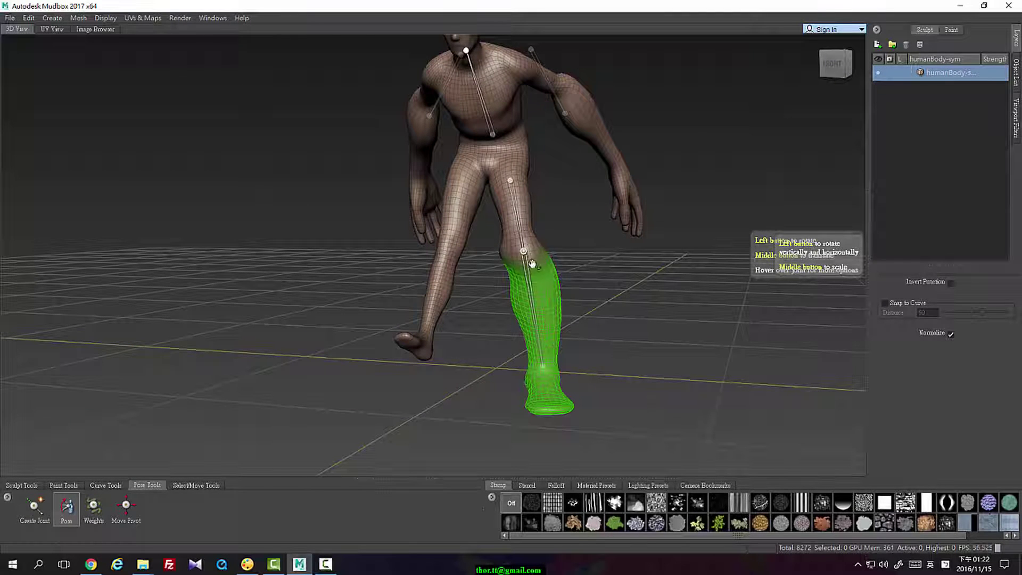
middle_click_drag(539, 252, 554, 235)
key("ctrl+z")
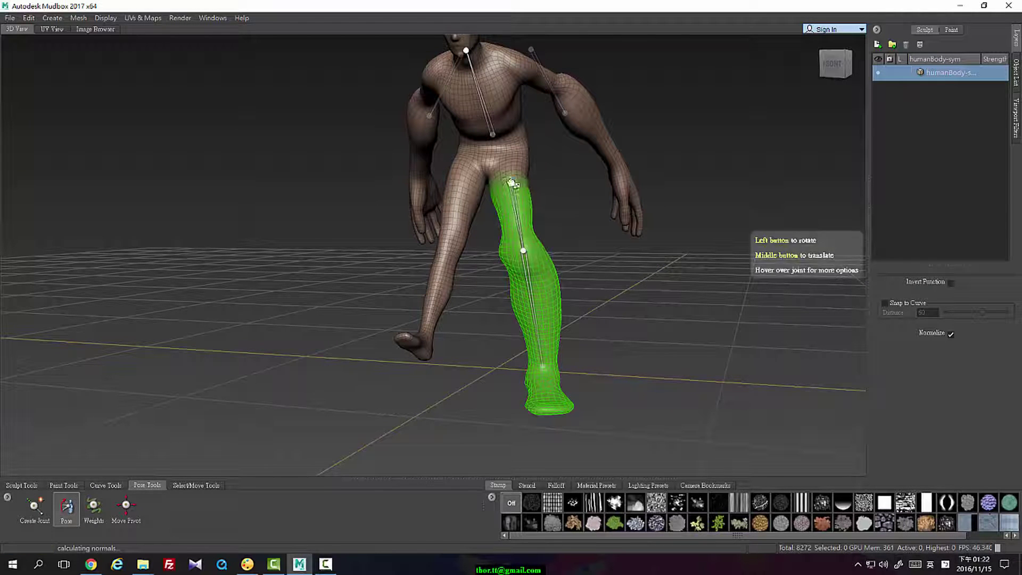
Step: Raise the character's left thigh forward and bend the lower leg back at the knee with the Pose tool
left_click_drag(520, 182, 354, 196)
left_click(368, 228)
left_click_drag(318, 423, 536, 418)
Step: Try making the body symmetrical with Left/Right (X) Symmetry set to Mirror Right to Left, and undo the result
left_click_drag(512, 270, 557, 235, "alt")
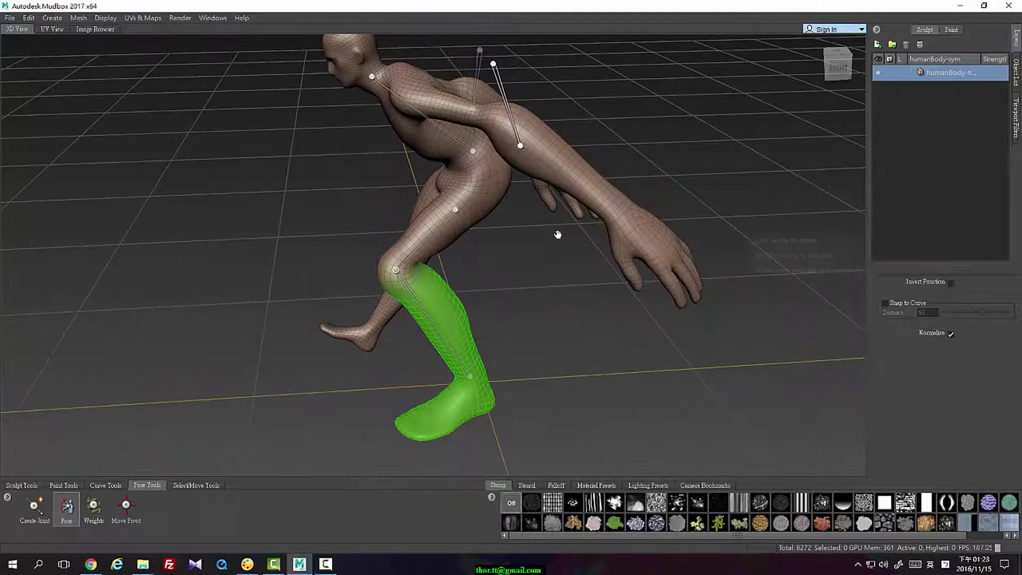
left_click_drag(552, 189, 699, 178, "alt")
mouse_move(555, 172)
left_mouse_down("alt")
mouse_move(600, 213)
mouse_move(584, 219)
mouse_move(557, 186)
left_mouse_up("alt")
left_click(78, 18)
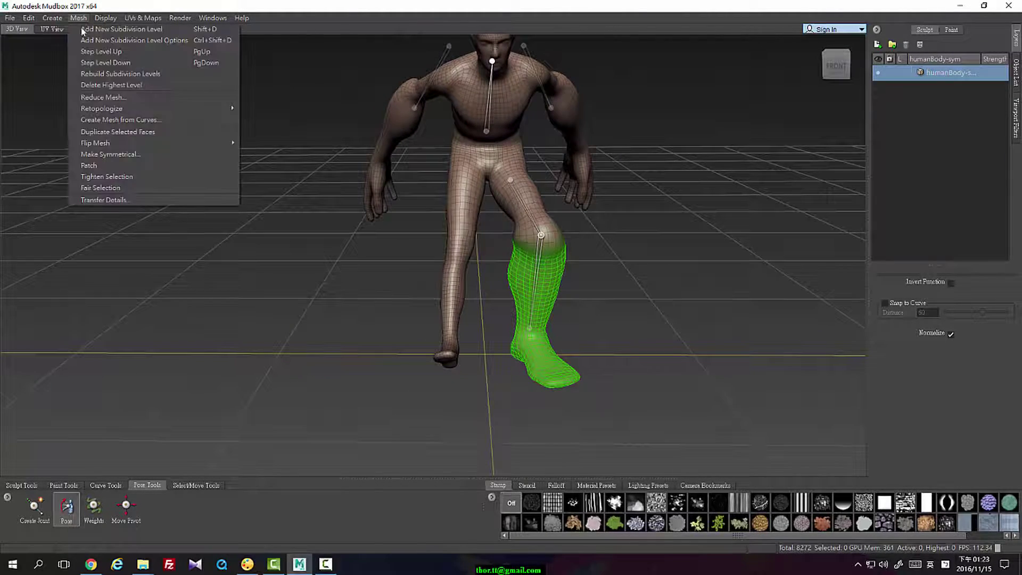
left_click(122, 154)
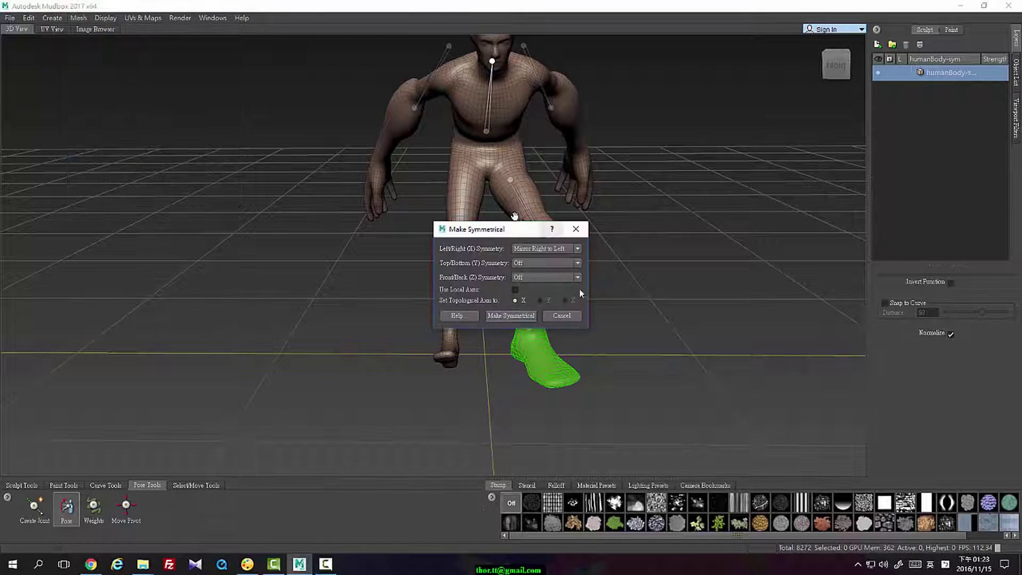
mouse_move(596, 238)
left_mouse_down("alt")
mouse_move(630, 218)
mouse_move(550, 237)
mouse_move(607, 228)
left_mouse_up("alt")
left_click_drag(575, 181, 650, 164, "alt")
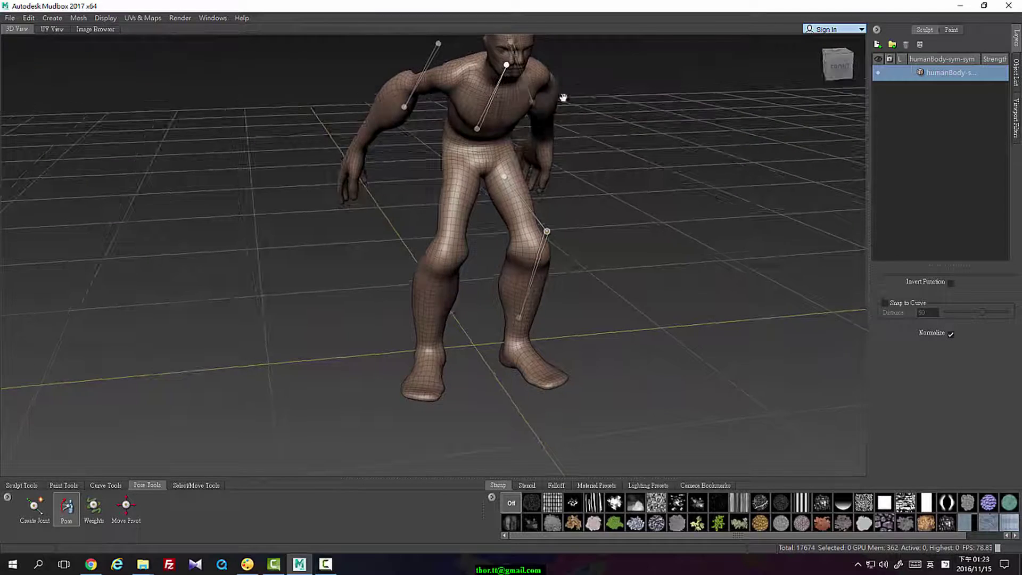
right_click_drag(612, 115, 616, 181, "alt")
middle_click_drag(592, 94, 575, 219, "alt")
left_click_drag(575, 216, 506, 184, "alt")
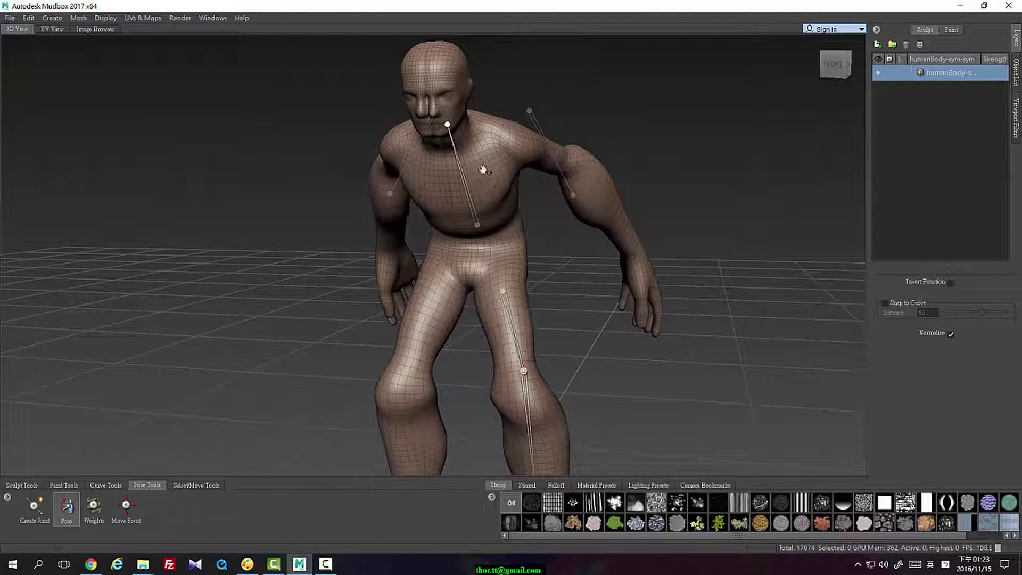
key("ctrl+z")
left_click_drag(567, 158, 581, 185, "alt")
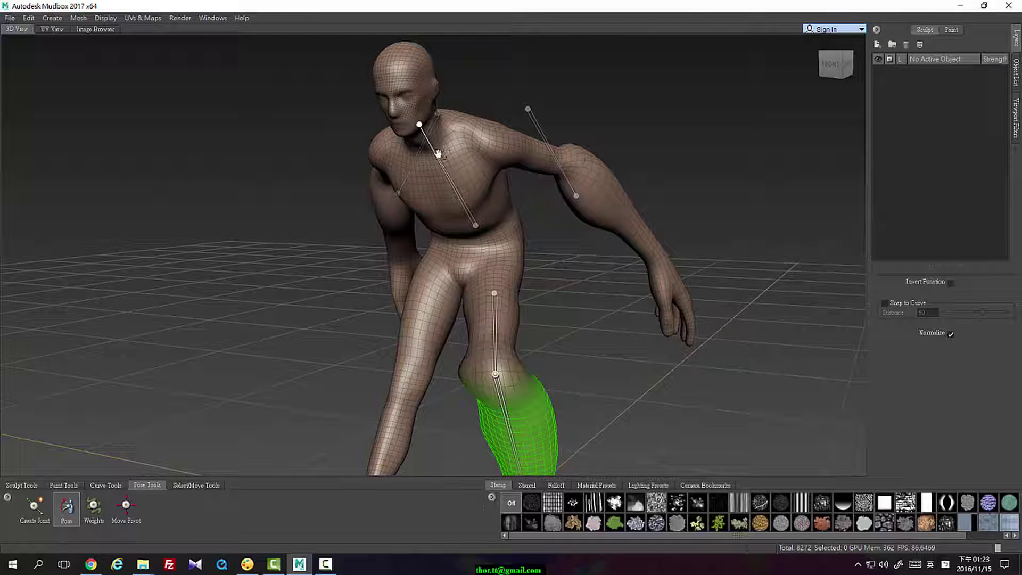
Step: Move the pivot of the left thigh joint slightly upward toward the hip with the Move Pivot tool
left_click(27, 519)
left_click(66, 508)
left_click(94, 509)
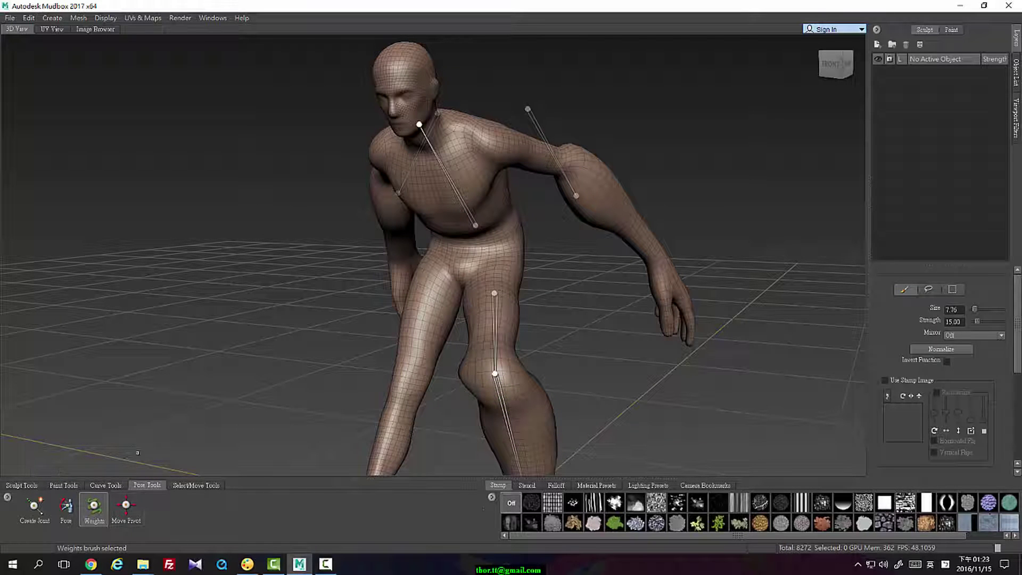
left_click(125, 508)
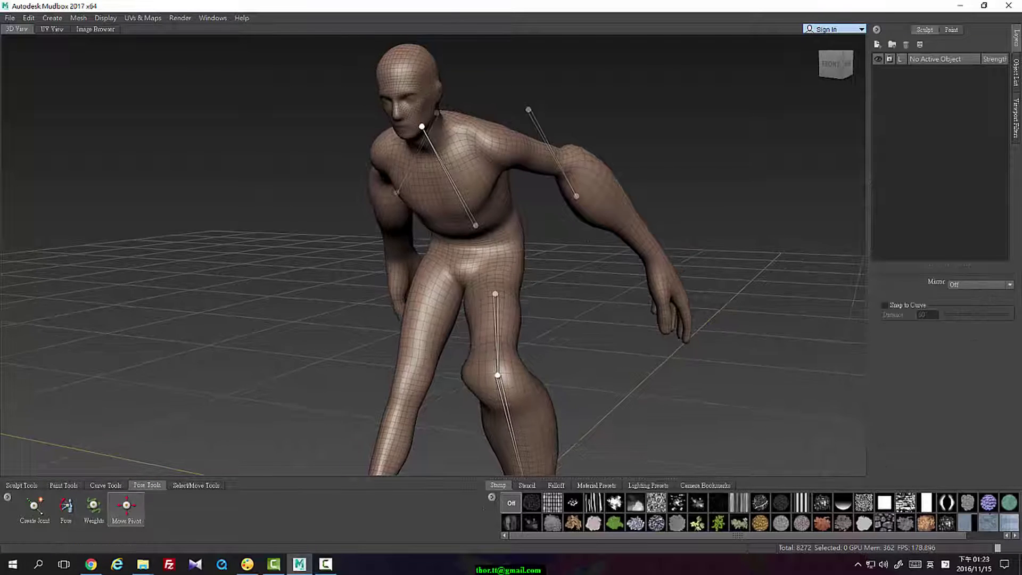
mouse_move(495, 294)
left_mouse_down()
mouse_move(506, 277)
mouse_move(496, 283)
left_mouse_up()
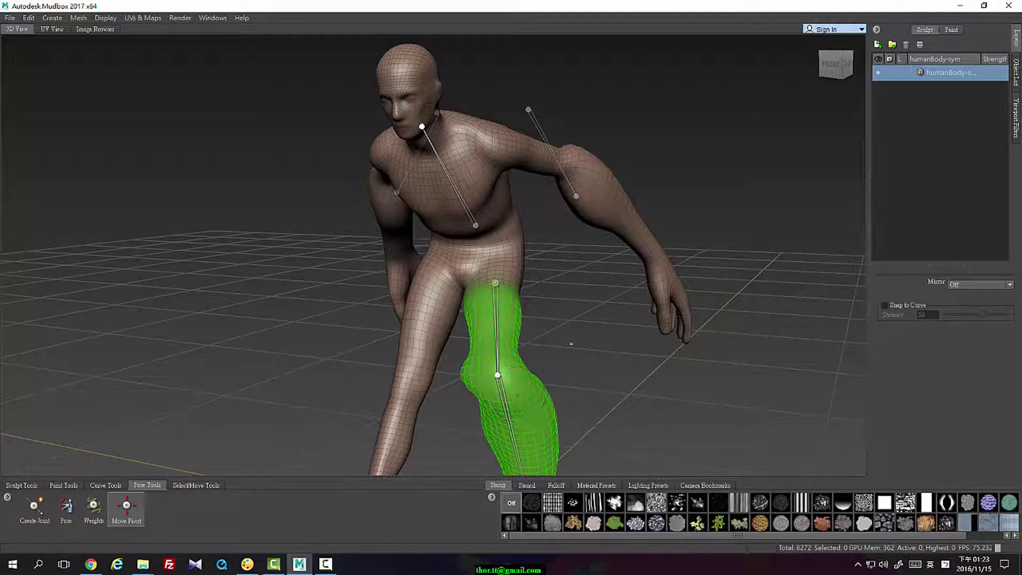
Step: Move the upper pivot of the left arm's joint chain into the left shoulder, adjusting it from several viewing angles
left_click_drag(573, 342, 541, 372, "alt")
left_click_drag(527, 113, 528, 114)
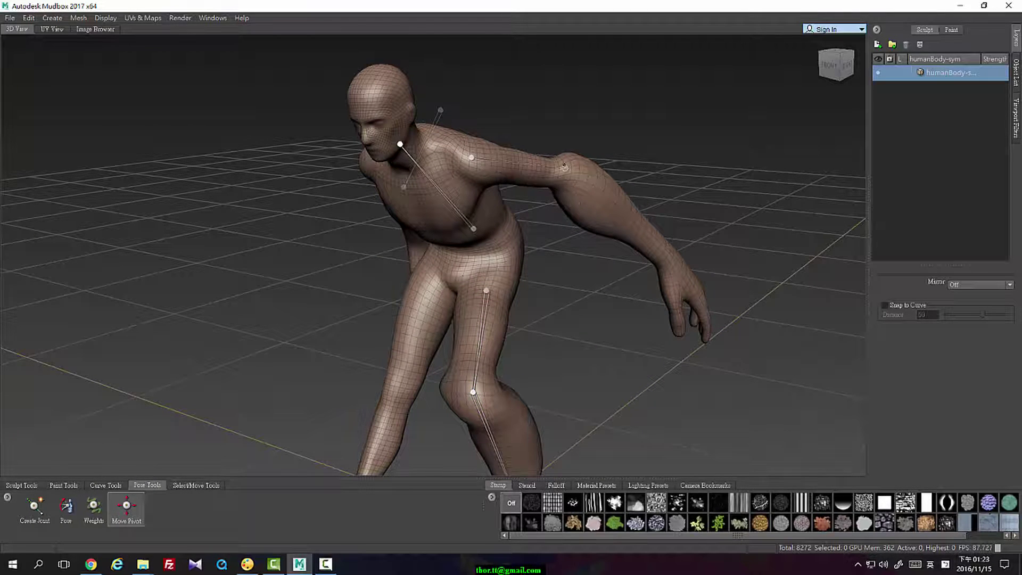
left_click_drag(565, 167, 436, 266, "alt")
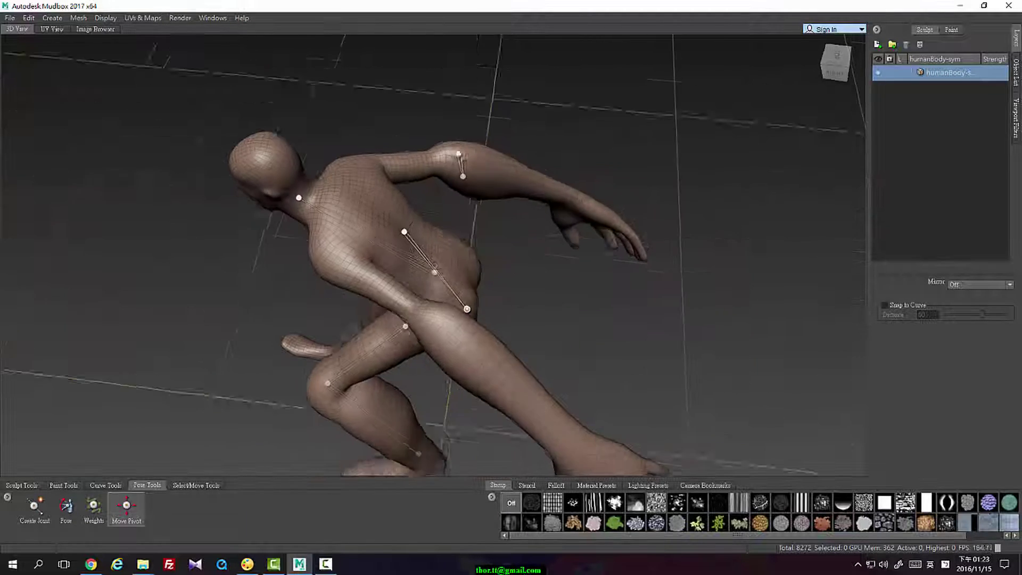
left_click_drag(405, 231, 475, 238)
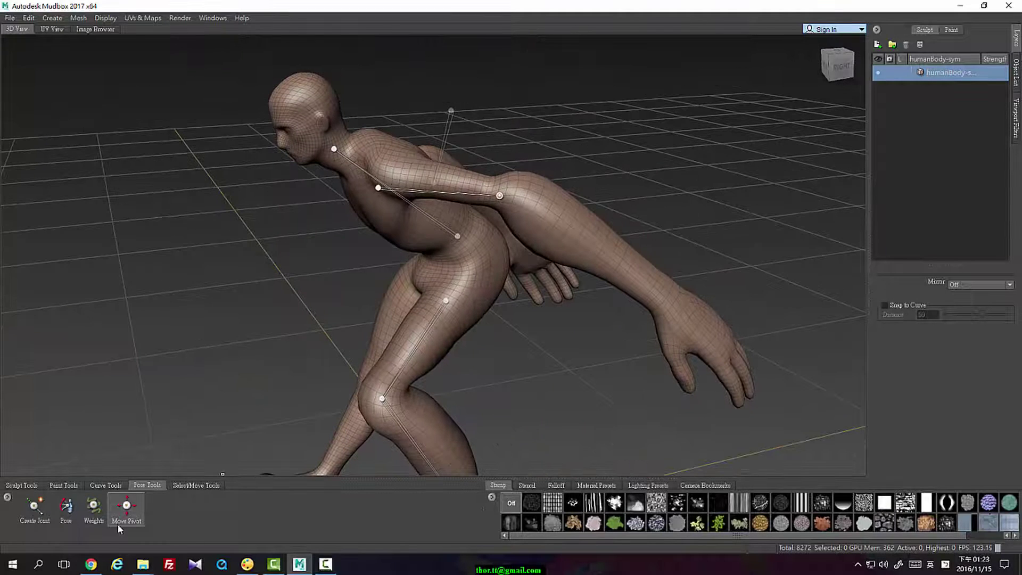
Step: Try reducing the left knee joint's influence around the kneecap with the Weights brush, and undo the stroke
left_click(60, 514)
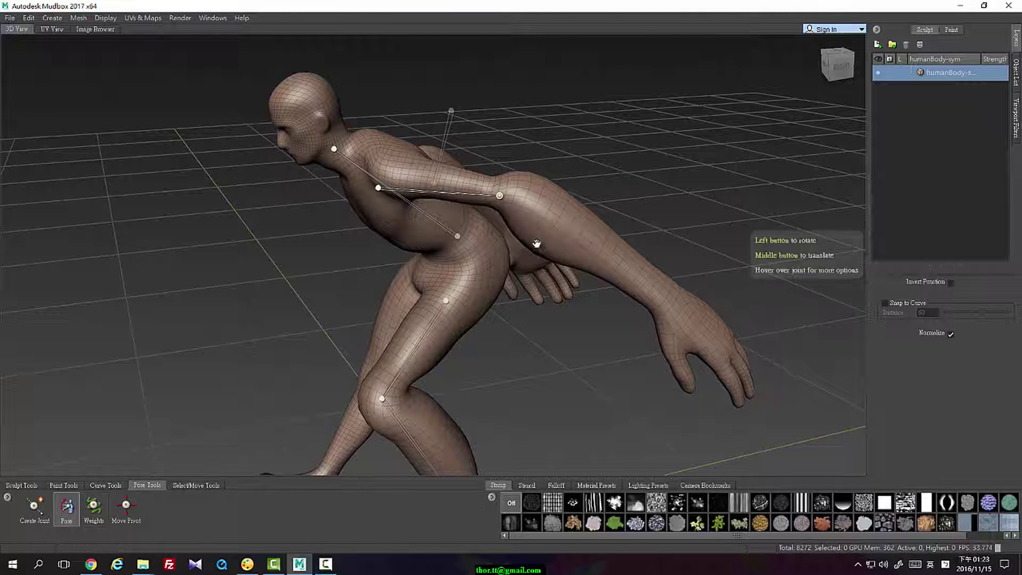
left_click_drag(539, 244, 510, 154, "alt")
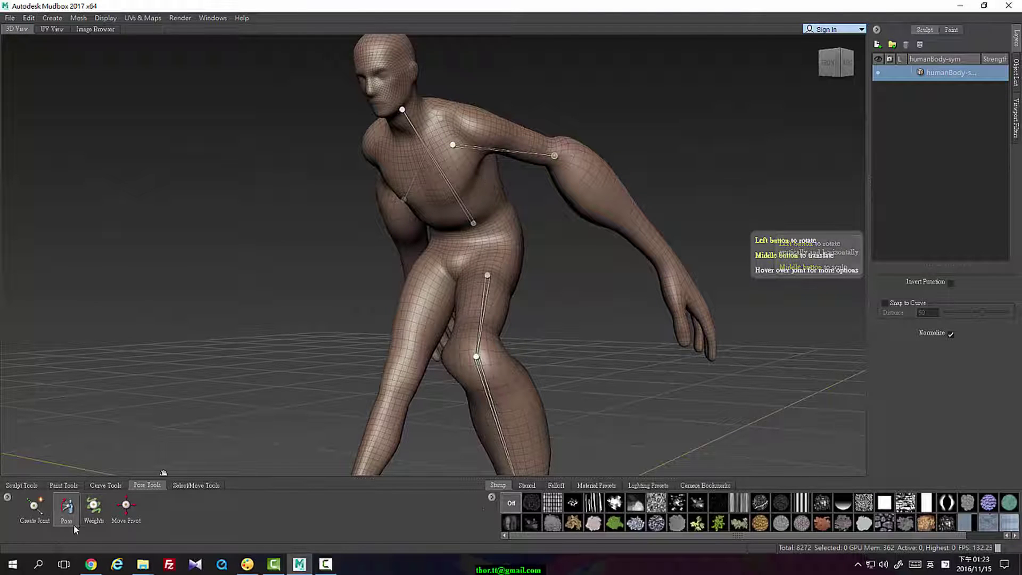
left_click(477, 356)
left_click_drag(473, 354, 422, 369, "alt")
right_click_drag(422, 370, 384, 413, "alt")
middle_click_drag(346, 436, 373, 285, "alt")
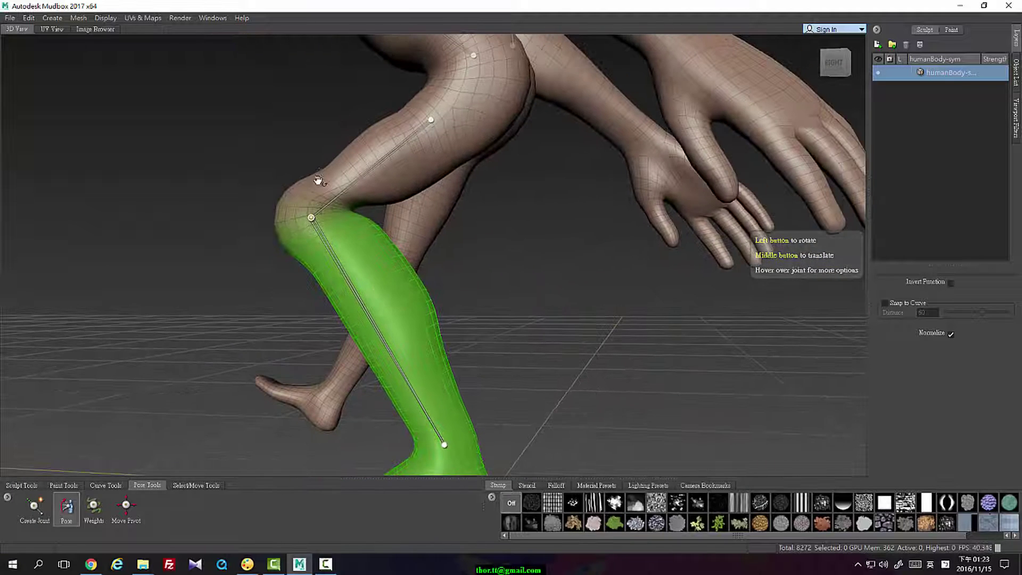
left_click_drag(354, 221, 359, 222, "alt")
left_click(95, 519)
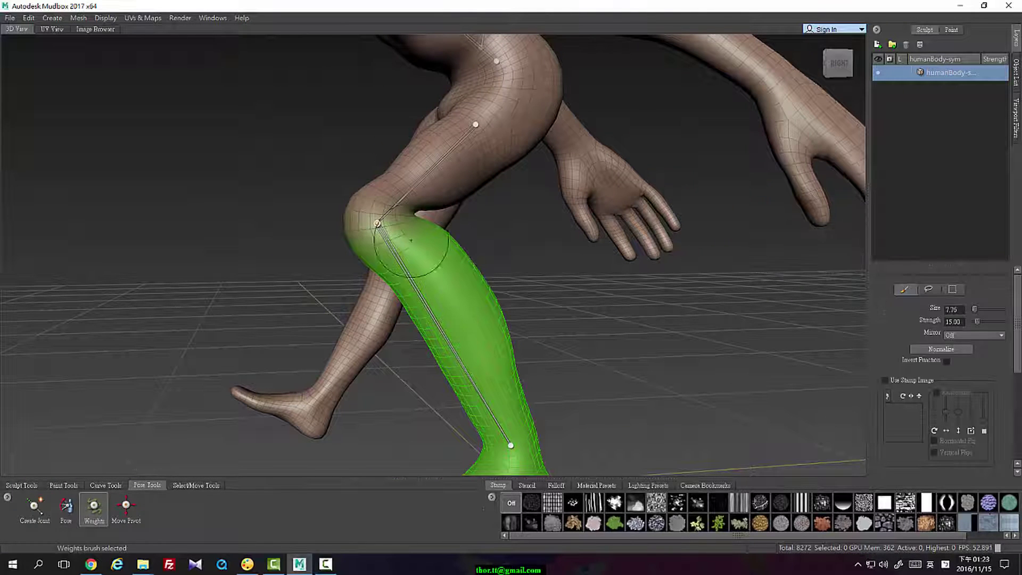
left_click_drag(411, 241, 368, 227)
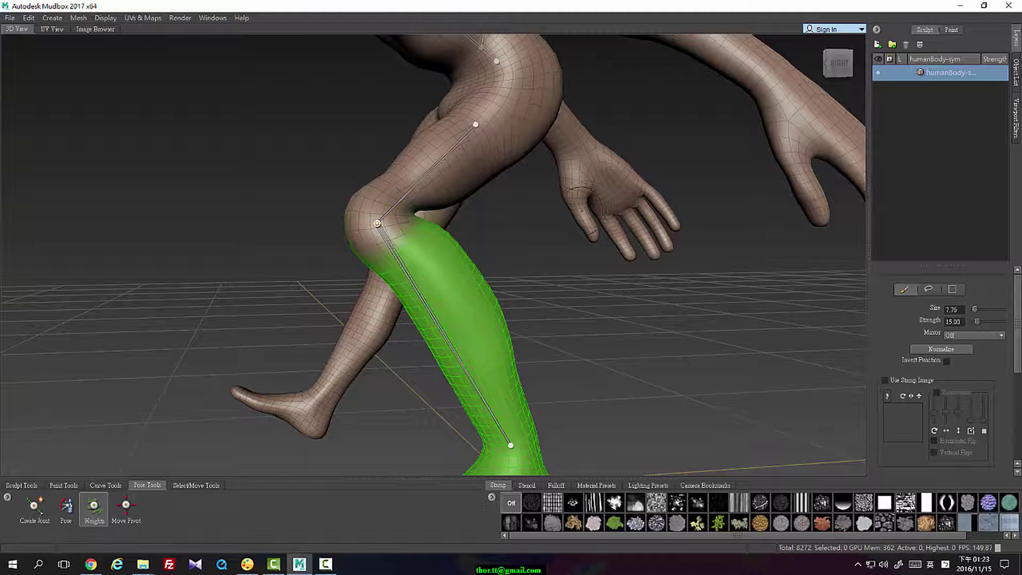
key("ctrl+z")
key("ctrl+y")
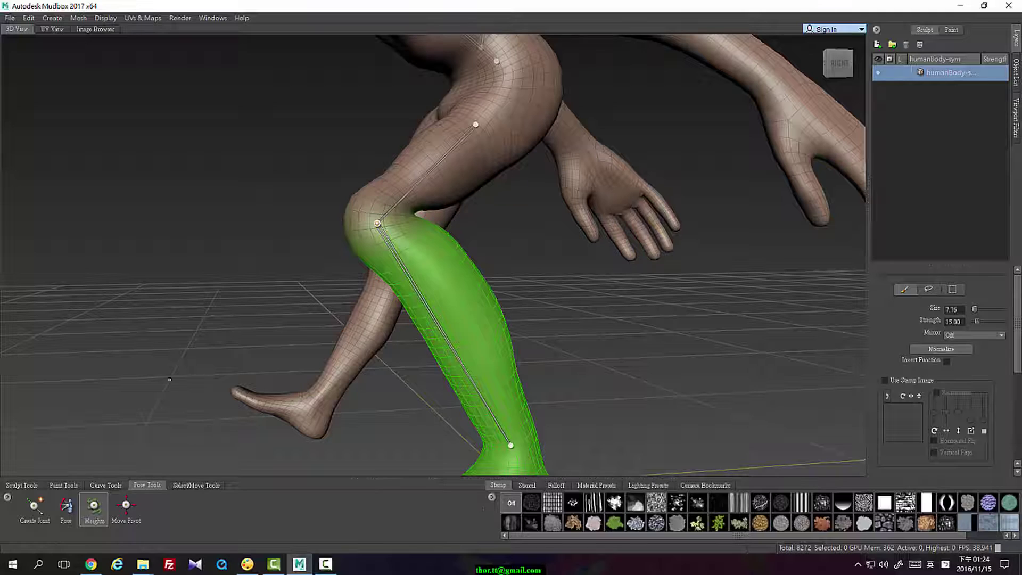
left_click_drag(501, 128, 579, 161, "alt")
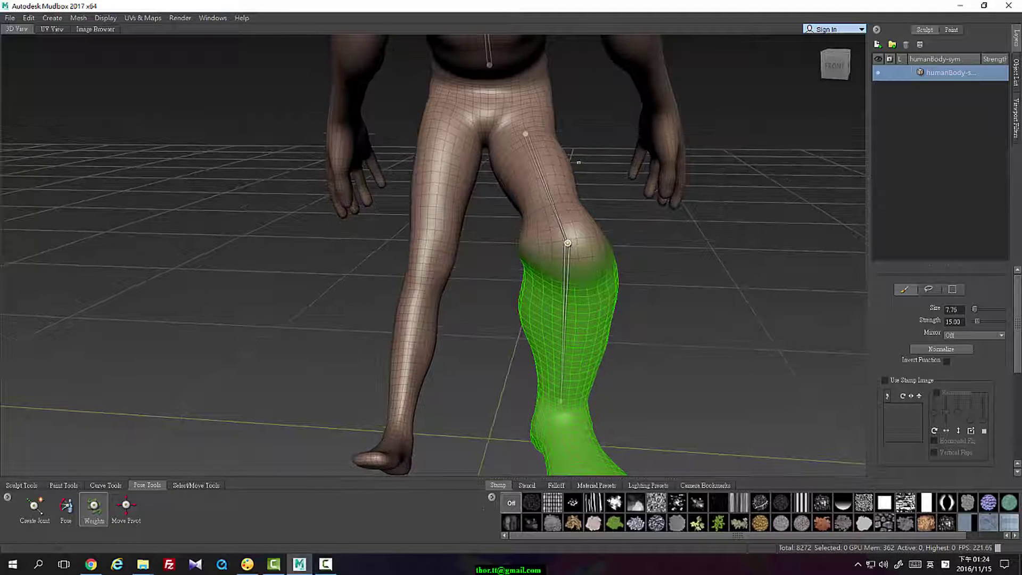
right_click_drag(541, 194, 520, 69, "alt")
middle_click_drag(520, 69, 521, 140, "alt")
left_click_drag(522, 140, 538, 125, "alt")
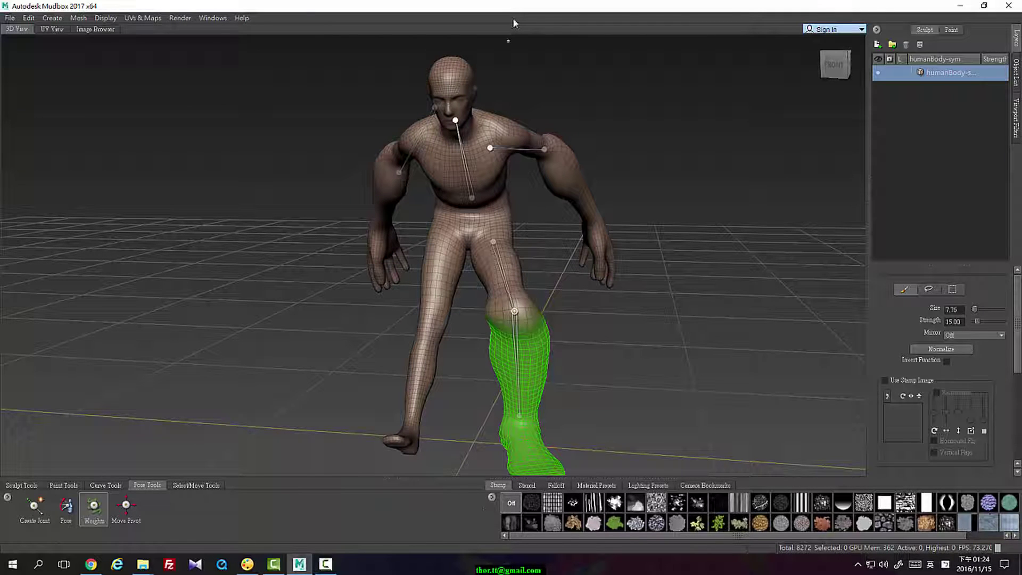